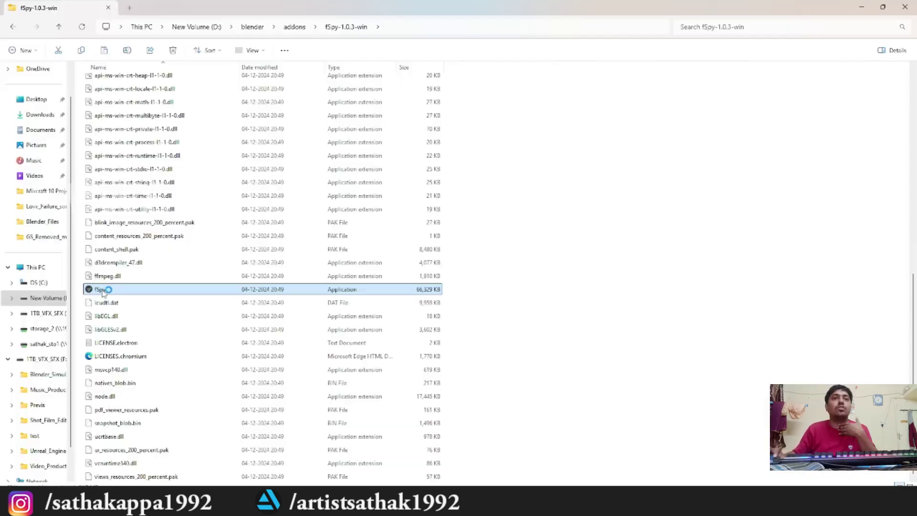
# Find the fSpy download on fspy.io and open its 1.0.3 release page on GitHub
pyautogui.doubleClick(101, 289)
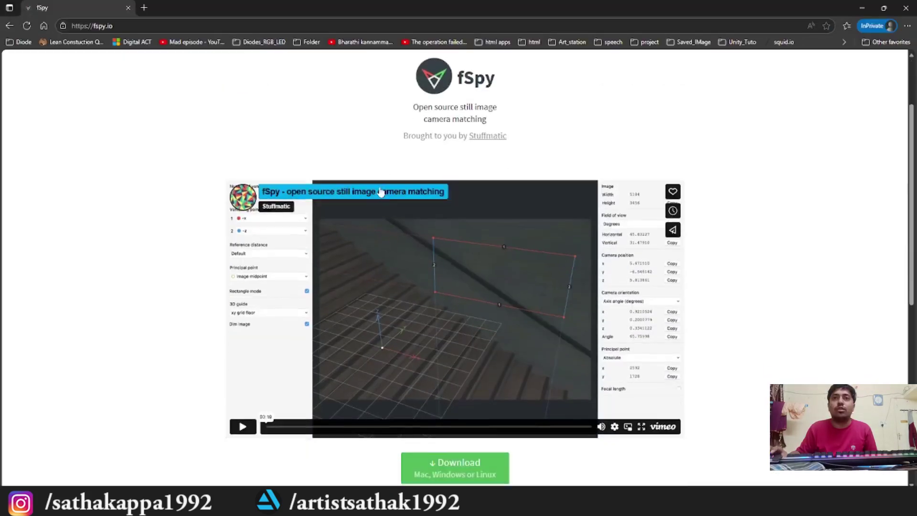
pyautogui.scroll(-3, 432, 299)
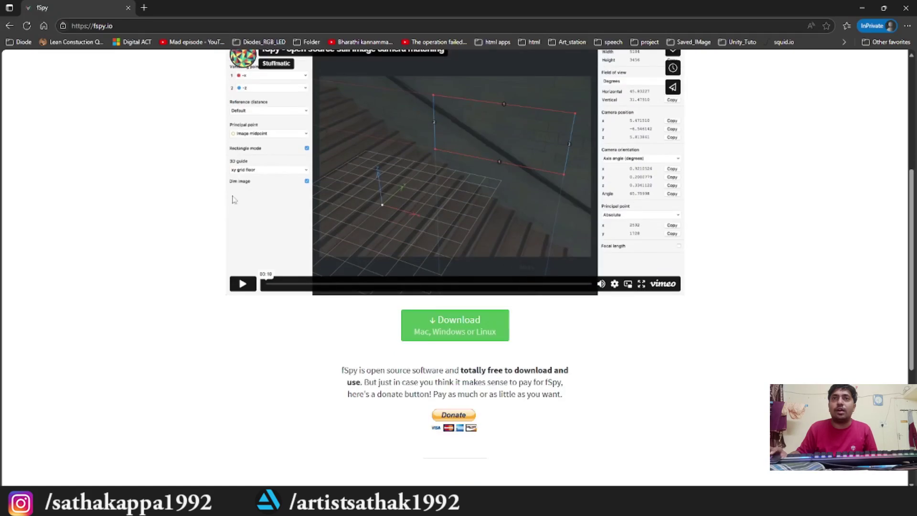
pyautogui.scroll(3, 328, 232)
pyautogui.scroll(-5, 226, 221)
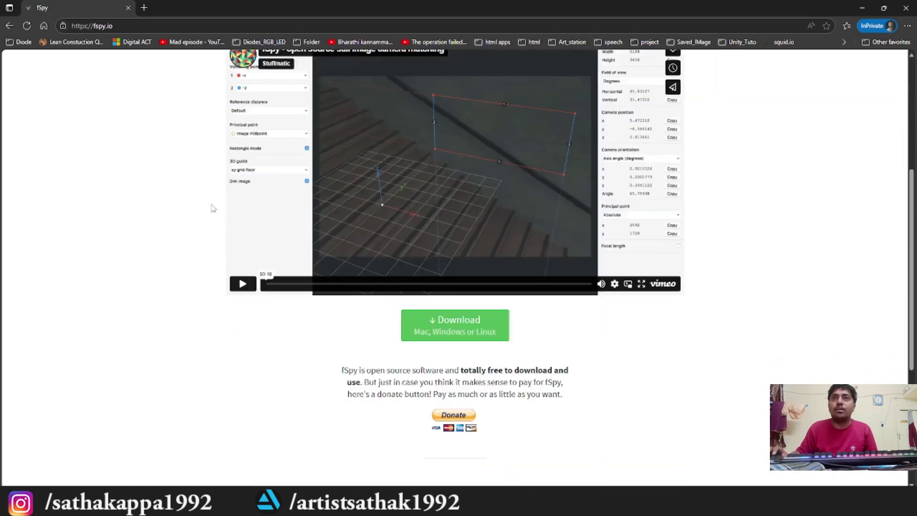
pyautogui.click(447, 328)
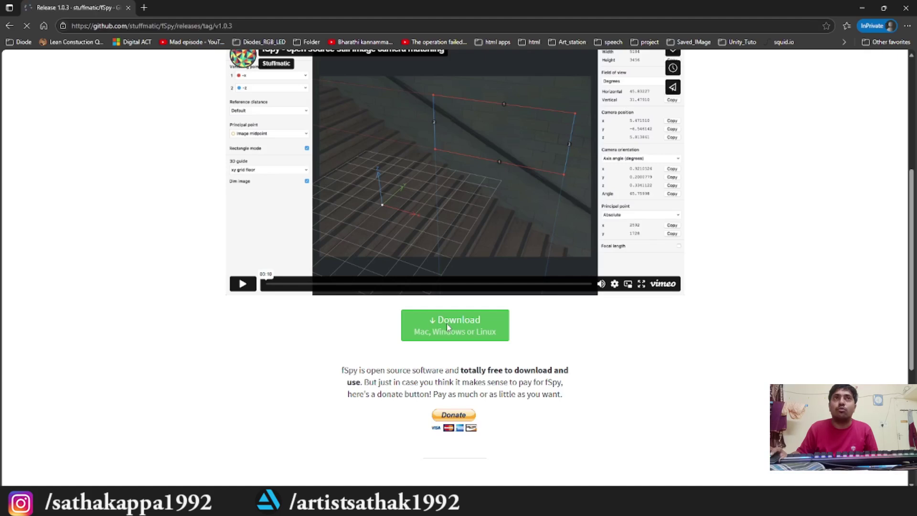
pyautogui.scroll(-1, 156, 317)
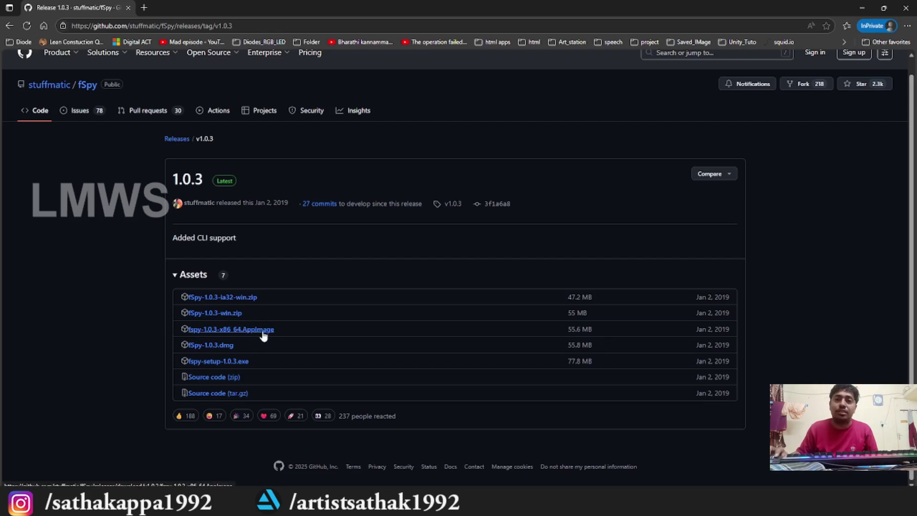
# Start downloading fSpy-1.0.3-win.zip and cancel the download
pyautogui.click(216, 314)
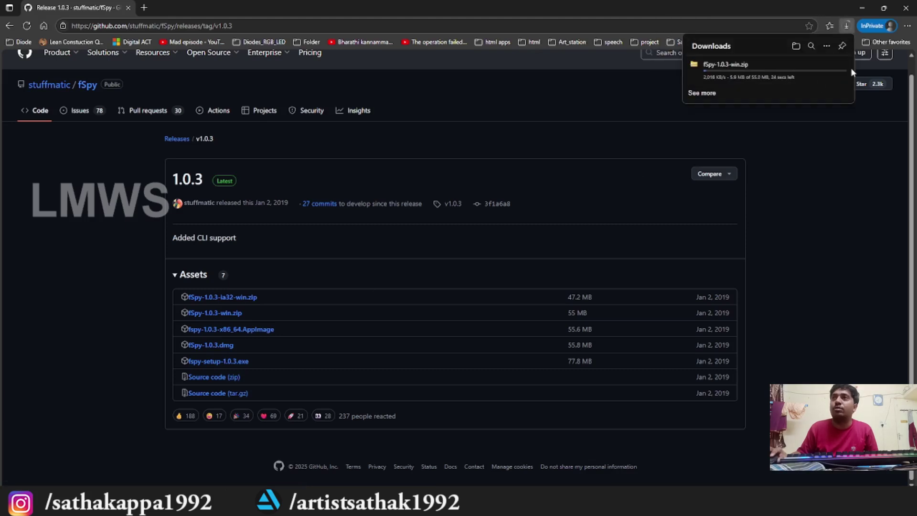
pyautogui.click(839, 66)
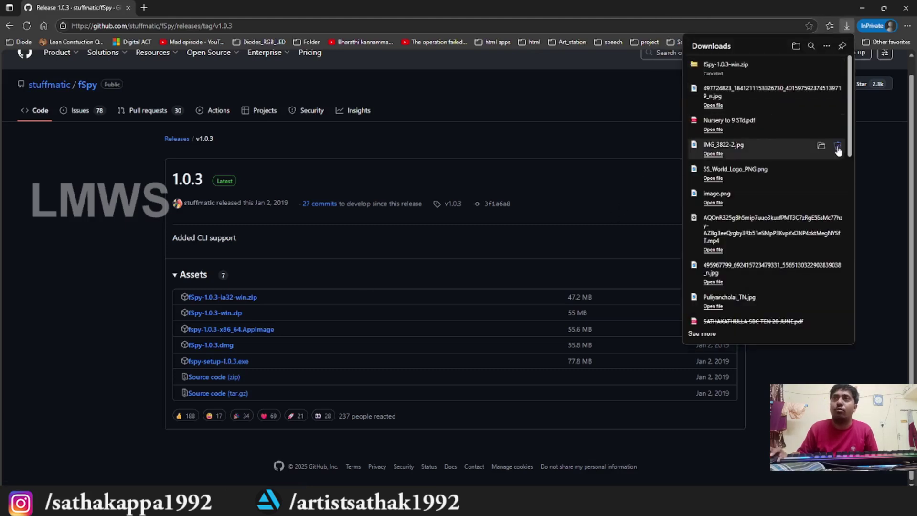
pyautogui.click(891, 158)
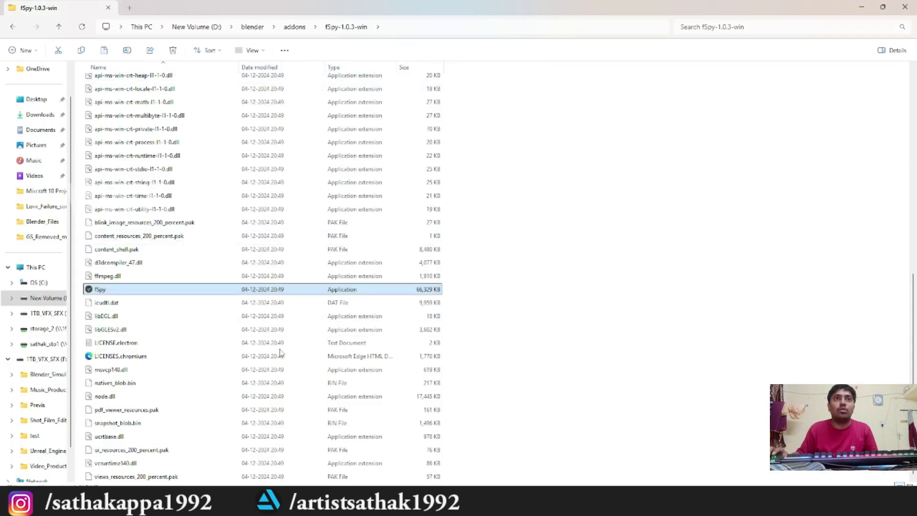
# Launch fSpy and load the empty-scene-warehouse-flooring image from the Camera_mapping folder
pyautogui.doubleClick(102, 290)
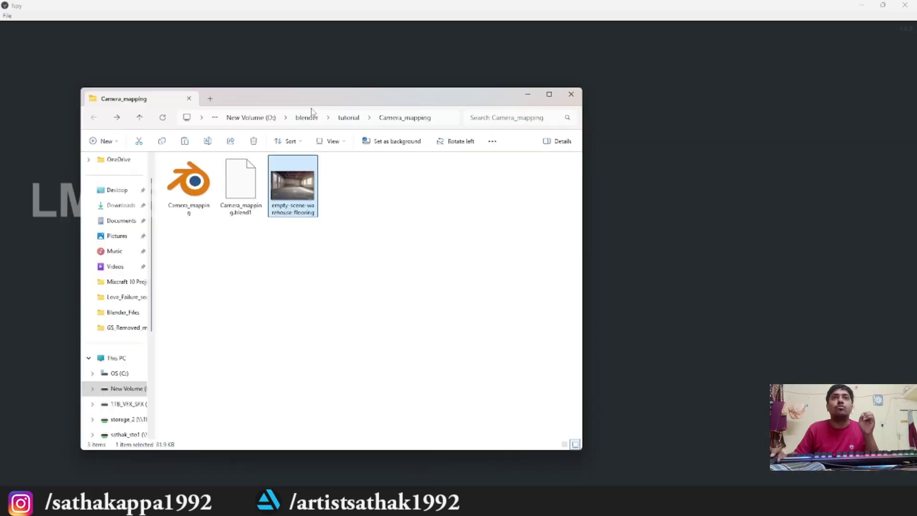
pyautogui.moveTo(310, 101); pyautogui.dragTo(716, 145)
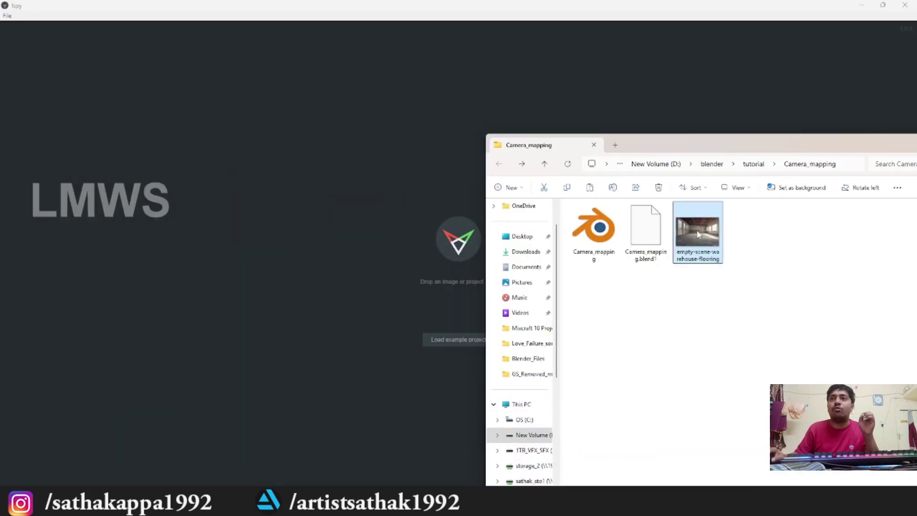
pyautogui.moveTo(697, 234); pyautogui.dragTo(442, 258)
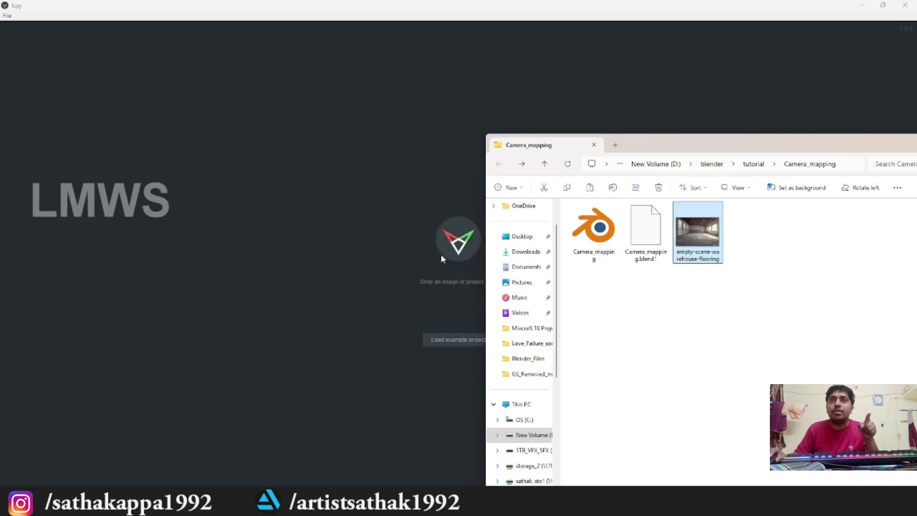
pyautogui.click(440, 257)
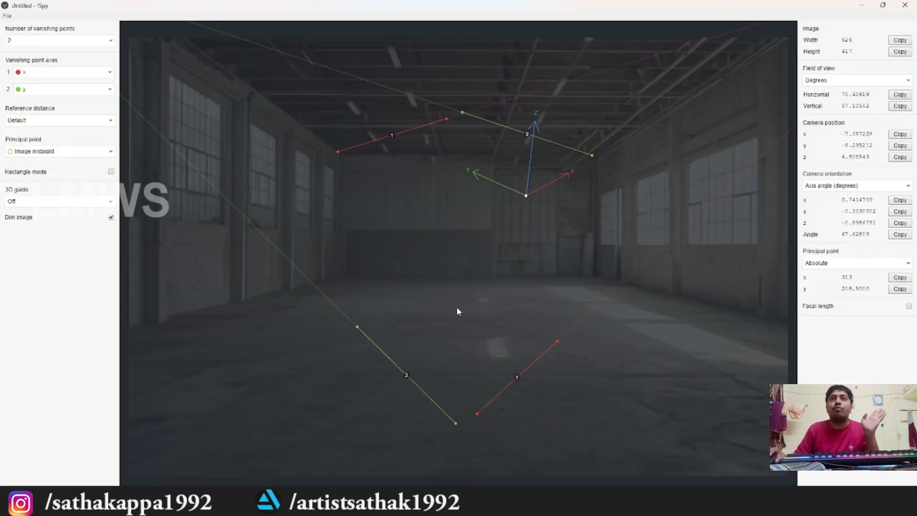
# Turn off image dimming and align the upper x-axis vanishing line with the floor edge of the warehouse's back wall
pyautogui.click(110, 218)
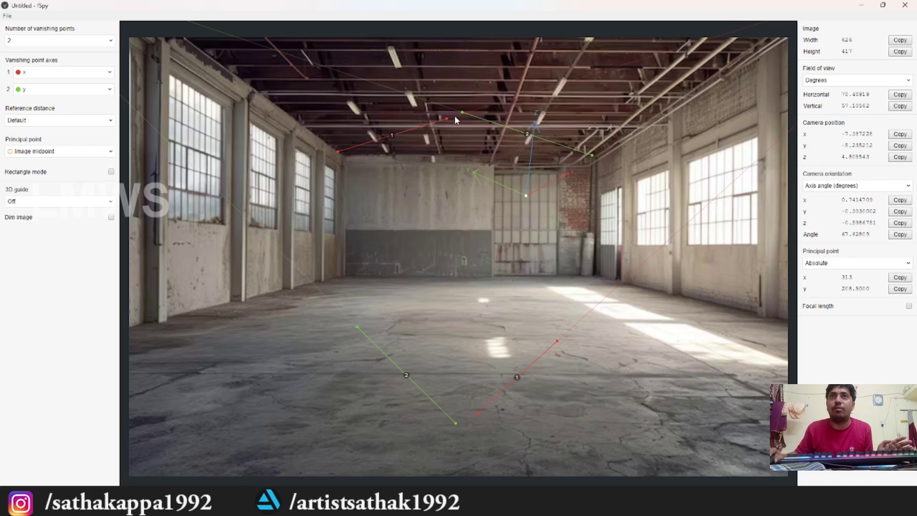
pyautogui.moveTo(446, 118); pyautogui.dragTo(578, 274)
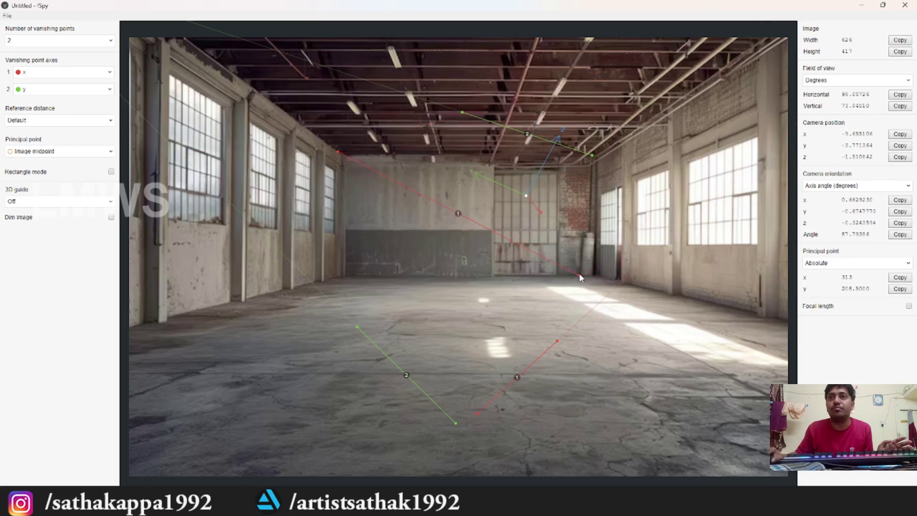
pyautogui.moveTo(336, 153); pyautogui.dragTo(349, 289)
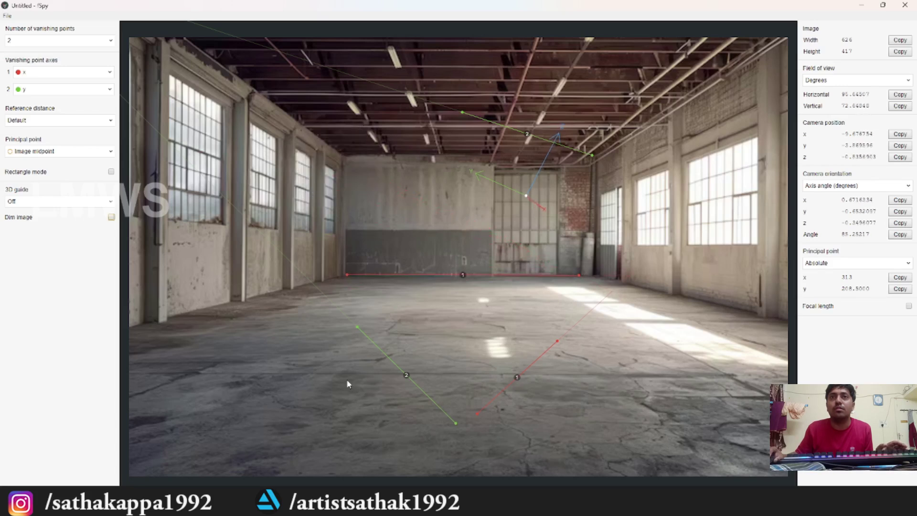
pyautogui.moveTo(345, 275); pyautogui.dragTo(346, 275)
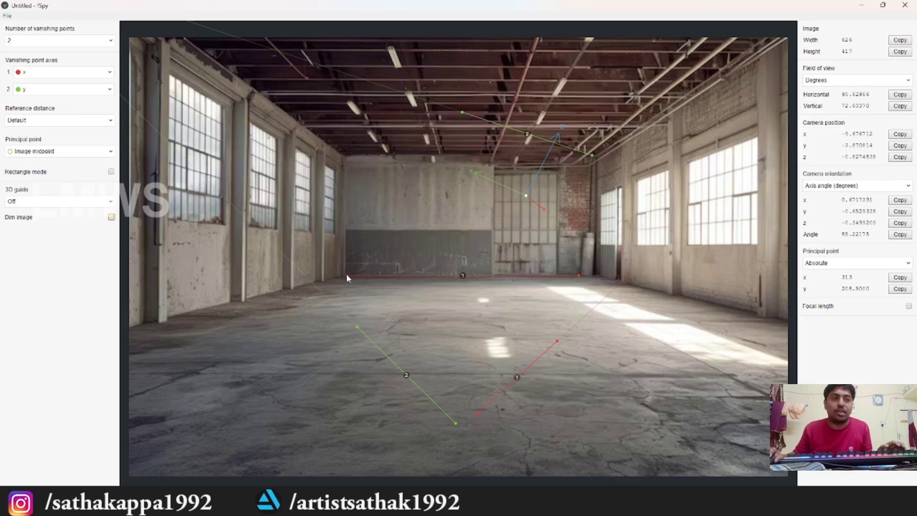
pyautogui.moveTo(347, 276)
pyautogui.keyDown('shift'); pyautogui.mouseDown()
pyautogui.moveTo(363, 266)
pyautogui.moveTo(356, 279)
pyautogui.mouseUp(); pyautogui.keyUp('shift')
pyautogui.keyDown('shift'); pyautogui.moveTo(579, 275); pyautogui.dragTo(580, 274); pyautogui.keyUp('shift')
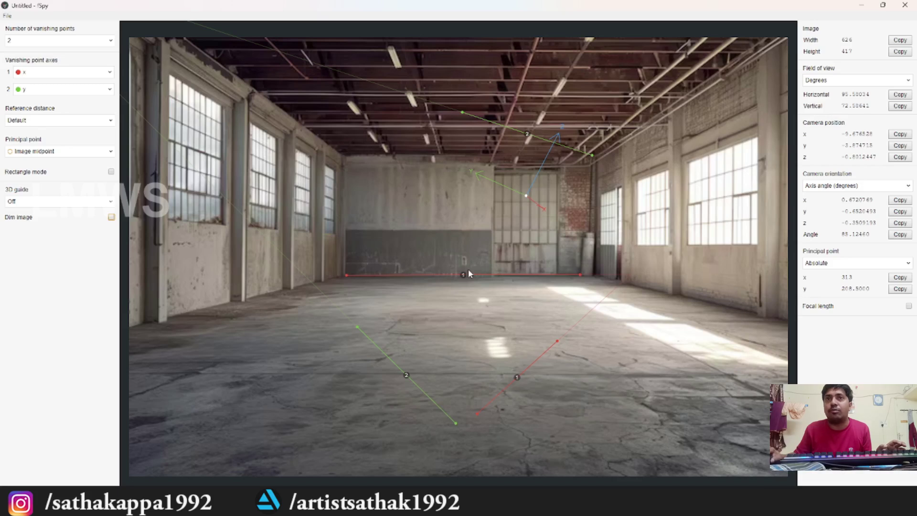
# Lay the second x-axis vanishing line across the foreground floor, along the horizontal floor seam
pyautogui.moveTo(478, 415); pyautogui.dragTo(198, 373)
pyautogui.moveTo(557, 341); pyautogui.dragTo(730, 375)
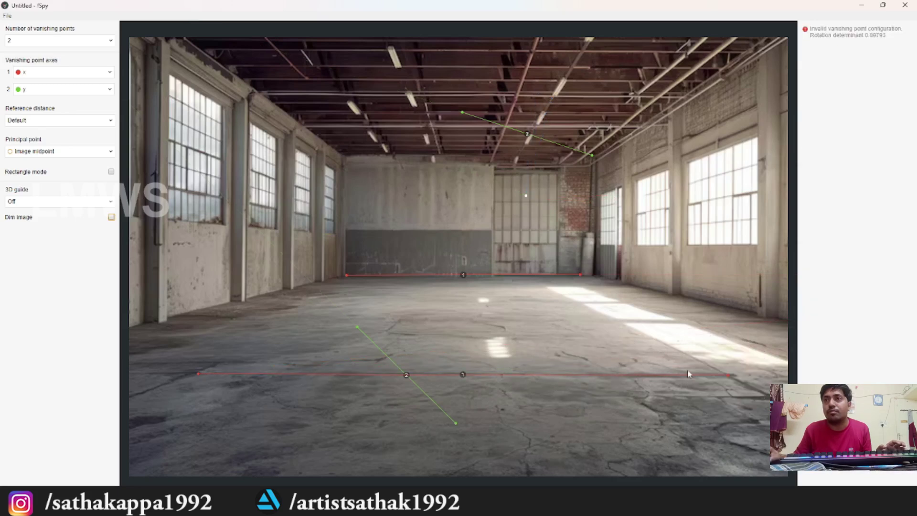
pyautogui.moveTo(196, 372); pyautogui.dragTo(197, 372)
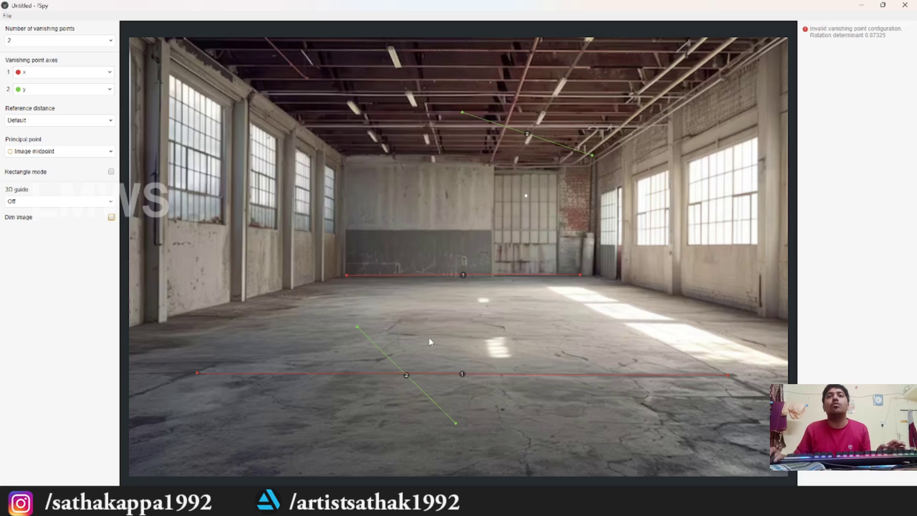
# Align one y-axis vanishing line with the base of the left wall, from the back corner to the front pillar
pyautogui.moveTo(353, 329); pyautogui.dragTo(346, 275)
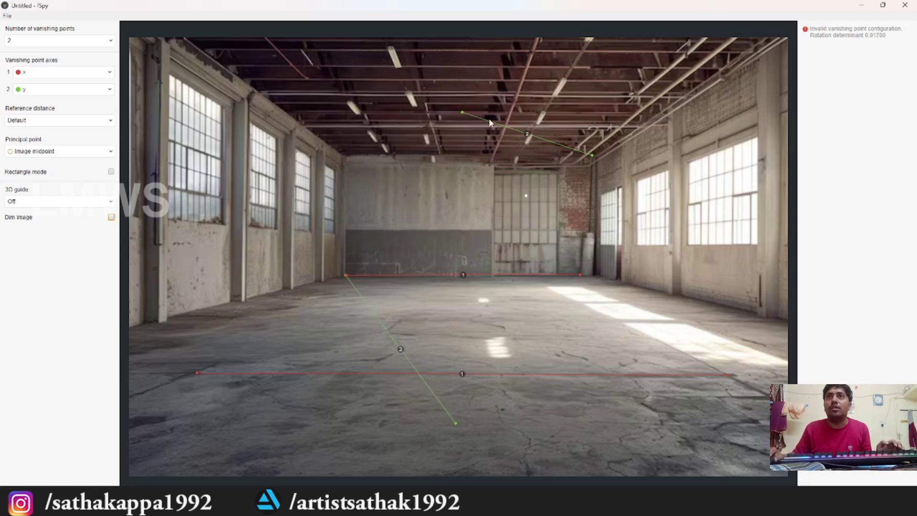
pyautogui.moveTo(454, 422); pyautogui.dragTo(134, 324)
pyautogui.moveTo(346, 276)
pyautogui.mouseDown()
pyautogui.moveTo(332, 281)
pyautogui.moveTo(345, 276)
pyautogui.mouseUp()
# Align the other y-axis vanishing line with the base of the right wall
pyautogui.moveTo(592, 155); pyautogui.dragTo(628, 283)
pyautogui.moveTo(462, 113); pyautogui.dragTo(753, 314)
pyautogui.moveTo(759, 309); pyautogui.dragTo(755, 311)
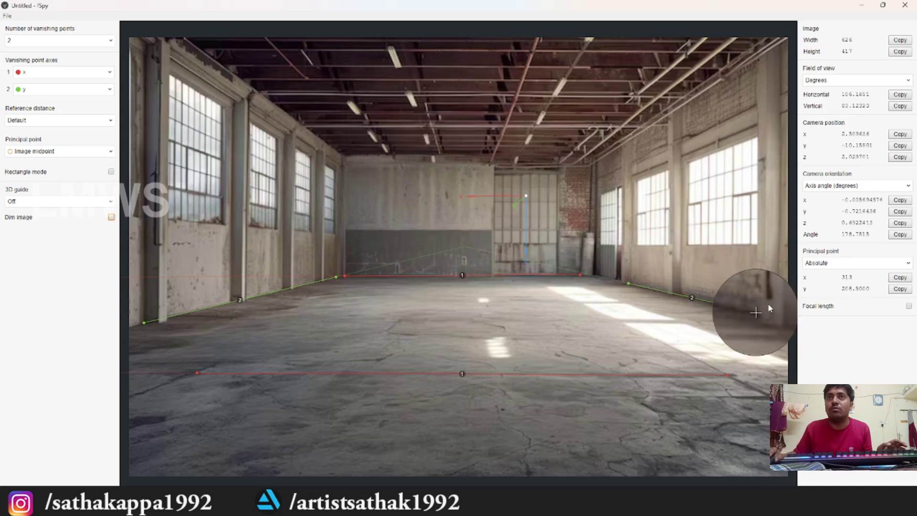
pyautogui.moveTo(628, 283); pyautogui.dragTo(587, 276)
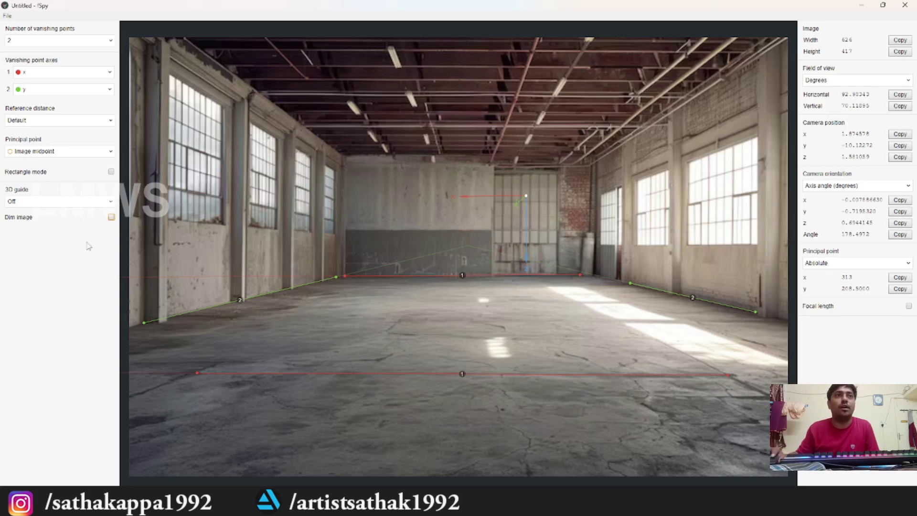
# Show the Box 3D guide and move the origin to the middle of the warehouse floor
pyautogui.click(66, 203)
pyautogui.click(29, 225)
pyautogui.moveTo(525, 197); pyautogui.dragTo(461, 304)
# Look through the principal point options, nudge the origin on the floor, and turn the 3D guide off
pyautogui.click(83, 205)
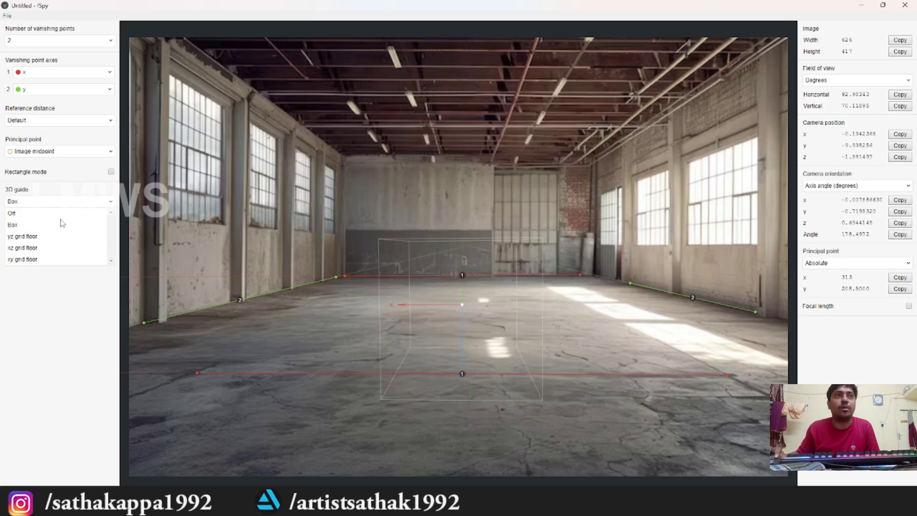
pyautogui.click(65, 152)
pyautogui.click(67, 152)
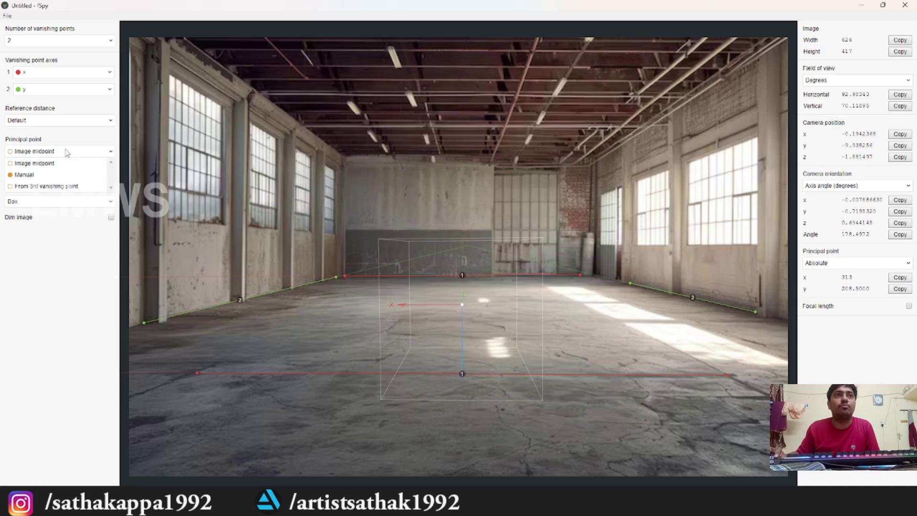
pyautogui.click(67, 152)
pyautogui.moveTo(463, 310)
pyautogui.mouseDown()
pyautogui.moveTo(456, 296)
pyautogui.moveTo(464, 312)
pyautogui.mouseUp()
pyautogui.click(104, 201)
pyautogui.click(19, 213)
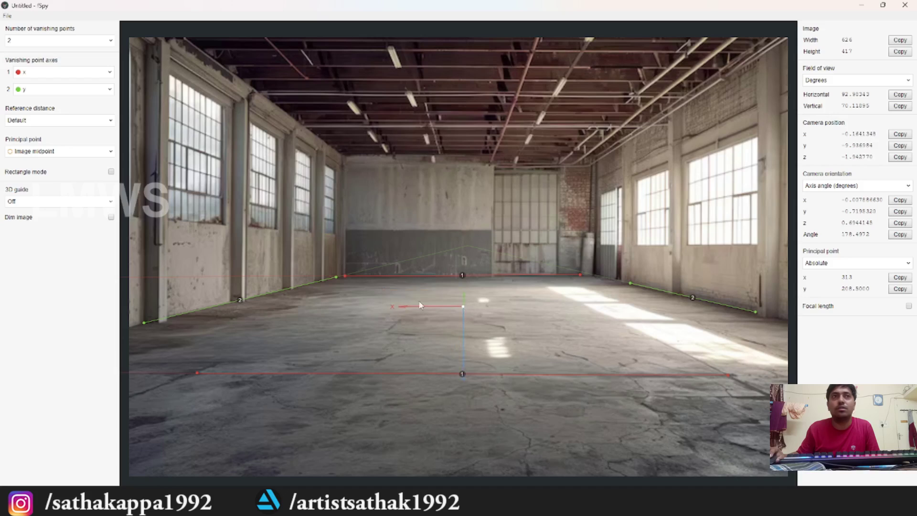
# Show the Box 3D guide again and shift the origin slightly toward the back wall
pyautogui.click(74, 201)
pyautogui.click(36, 225)
pyautogui.moveTo(463, 311); pyautogui.dragTo(461, 303)
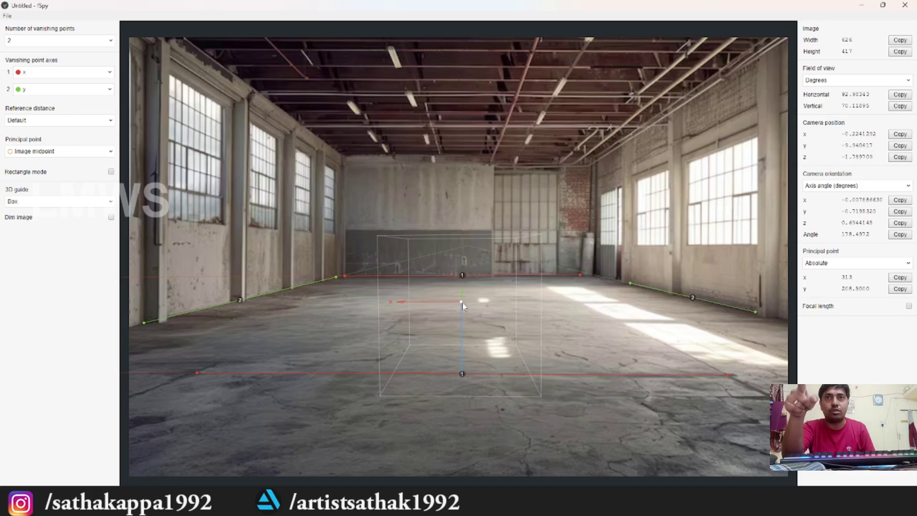
# Switch the 3D guide to xy grid floor and fine-tune the origin so the grid lies on the warehouse floor
pyautogui.click(71, 202)
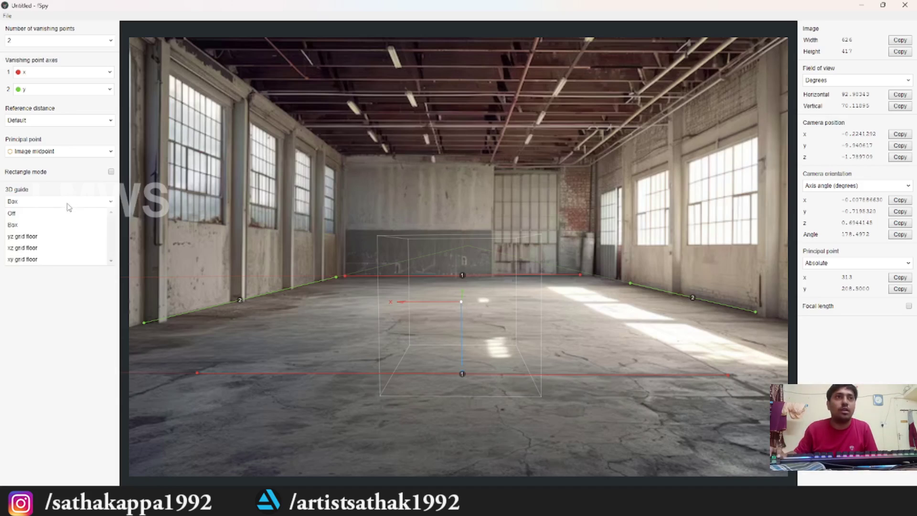
pyautogui.click(25, 259)
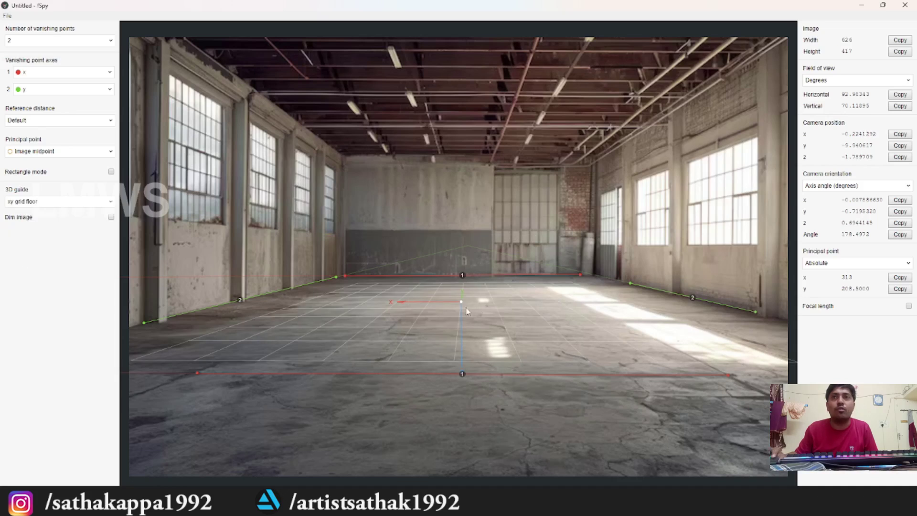
pyautogui.moveTo(461, 306); pyautogui.dragTo(462, 298)
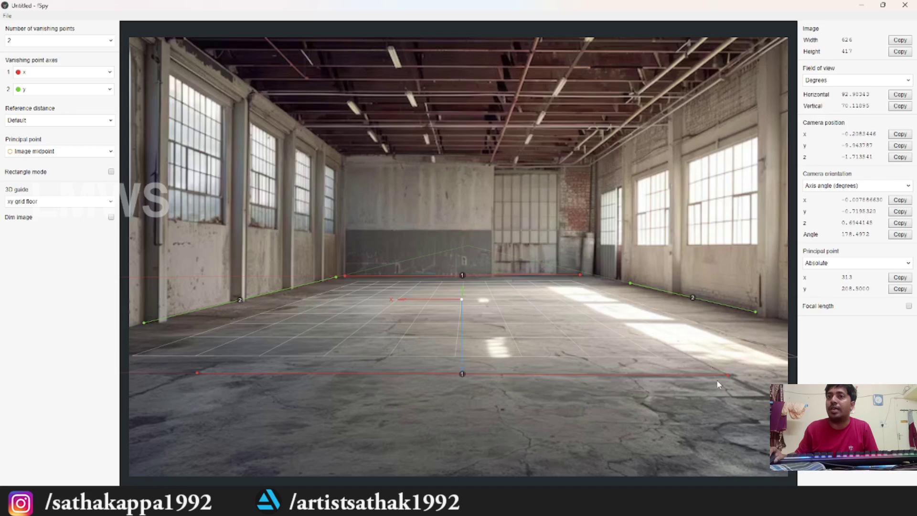
# Try moving the right end of the foreground x-axis line up to the right wall's base, and return it to the floor seam
pyautogui.moveTo(728, 375); pyautogui.dragTo(700, 296)
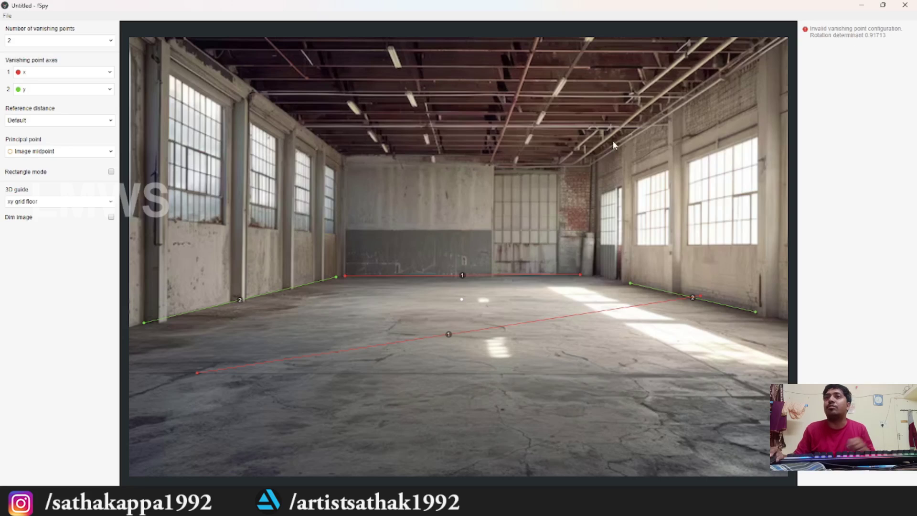
pyautogui.moveTo(697, 298); pyautogui.dragTo(736, 389)
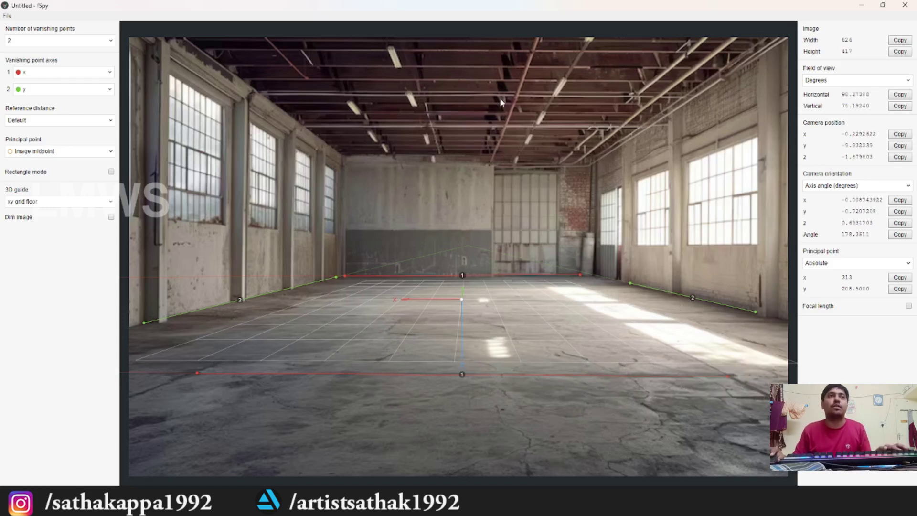
# Save the camera-matched project as Camera_Projection in the folder D:\blender\tutorial\Camera_mapping
pyautogui.hotkey('ctrl', 's')
pyautogui.click(554, 11)
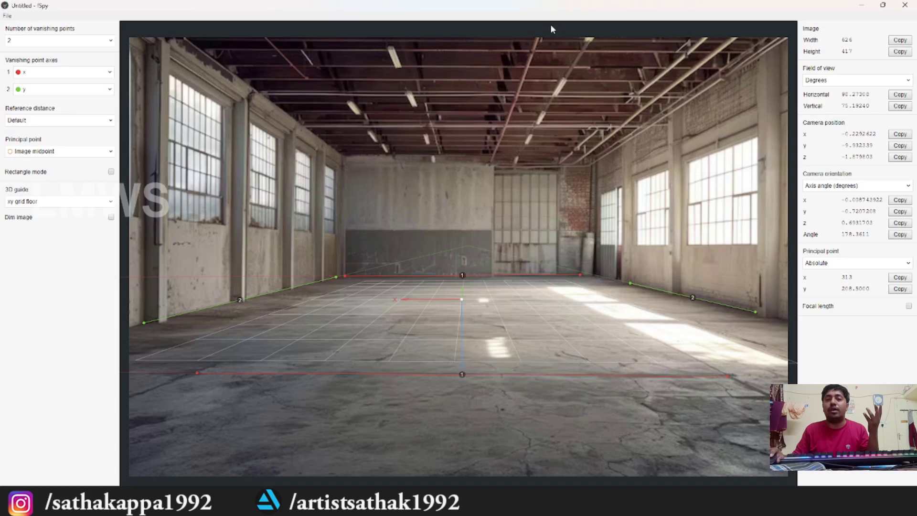
pyautogui.click(7, 16)
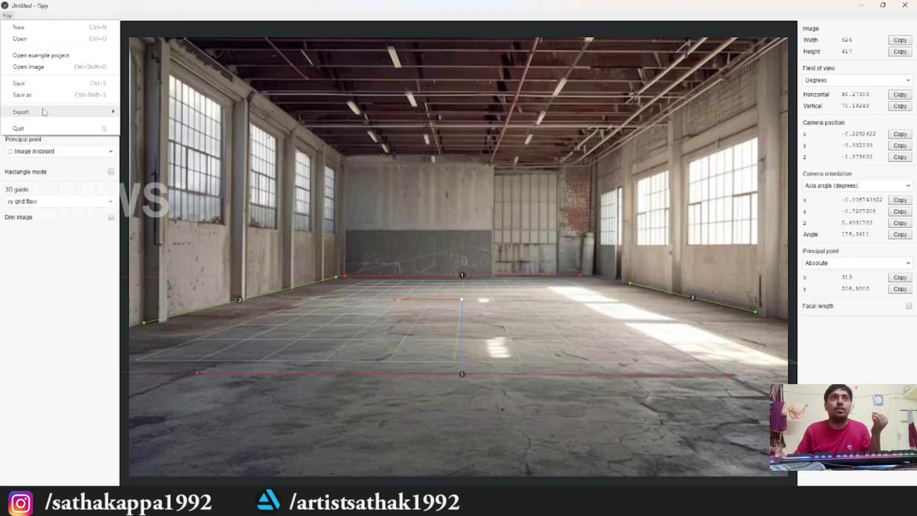
pyautogui.click(79, 96)
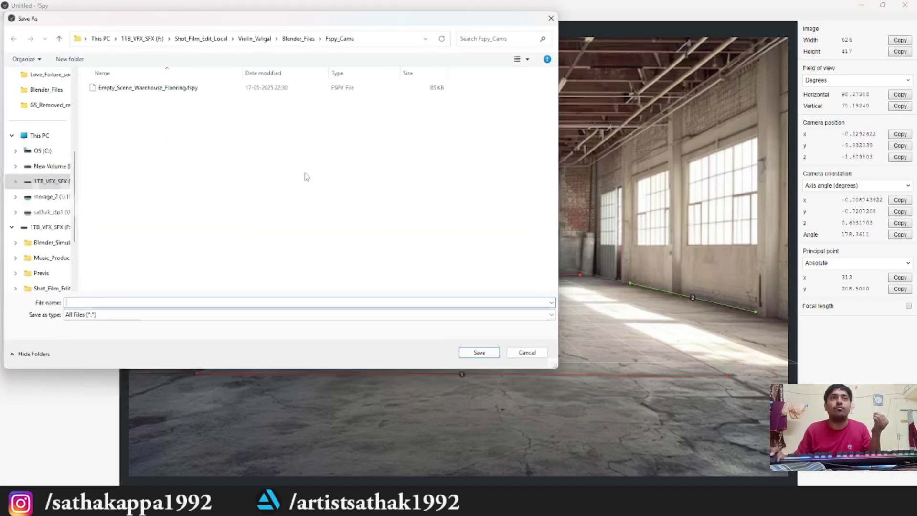
pyautogui.click(210, 303)
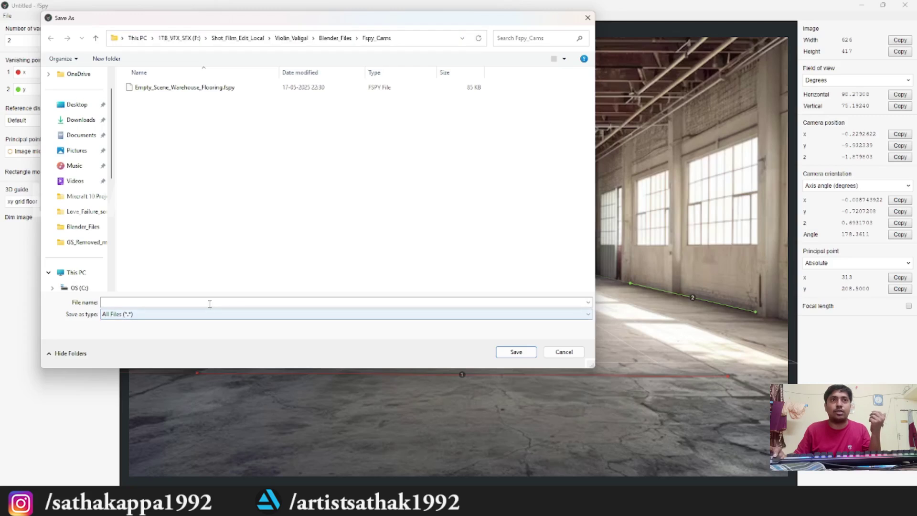
pyautogui.click(411, 37)
pyautogui.write('D:\\blender\\tutorial\\Camera_mapping')
pyautogui.press('Return')
pyautogui.click(174, 319)
pyautogui.write('Camera_Proj')
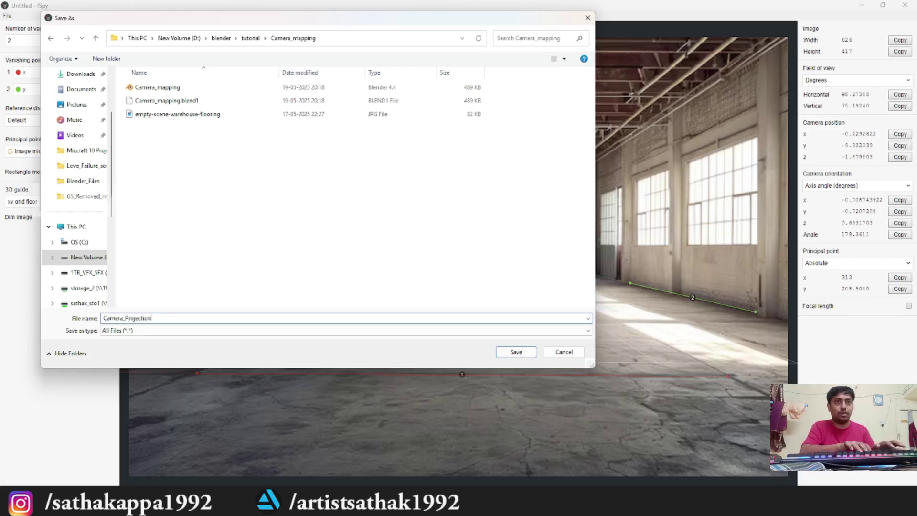
pyautogui.press('Return')
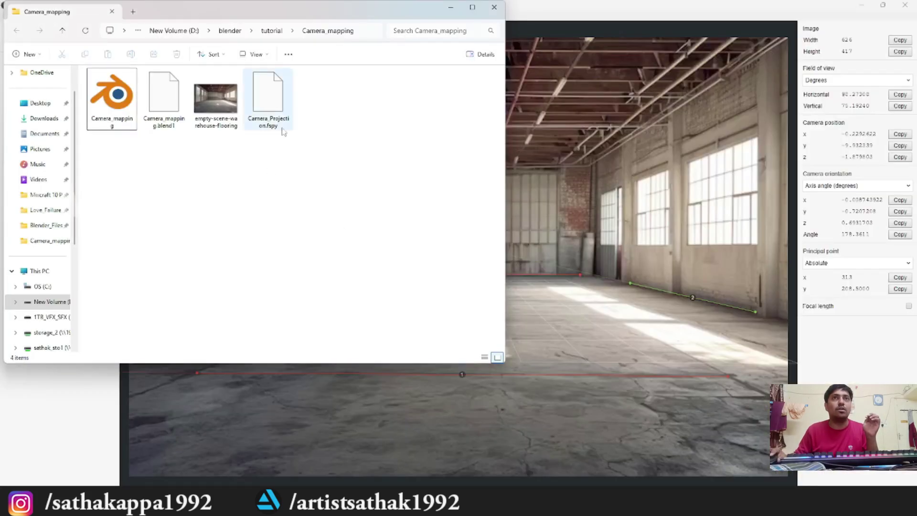
# Check the saved Camera_Projection.fspy in its project folder, and look over the project's export options
pyautogui.click(277, 111)
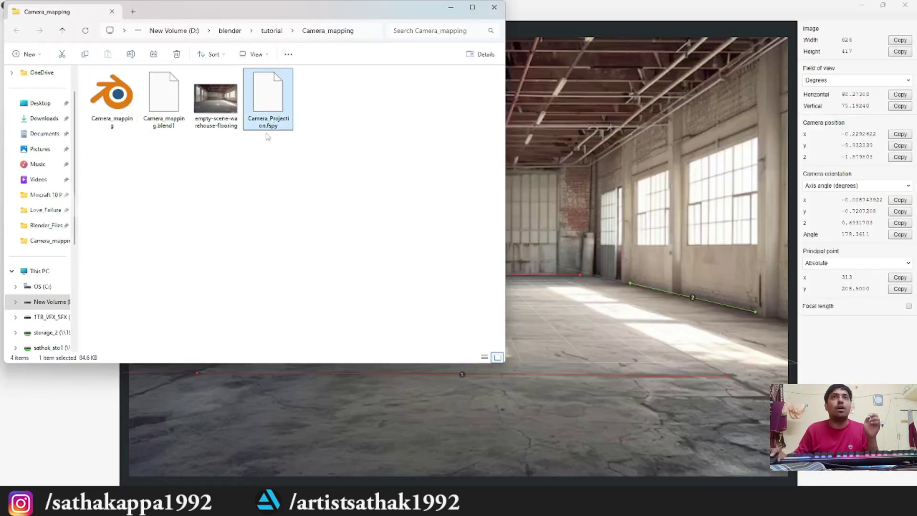
pyautogui.click(572, 11)
pyautogui.click(8, 15)
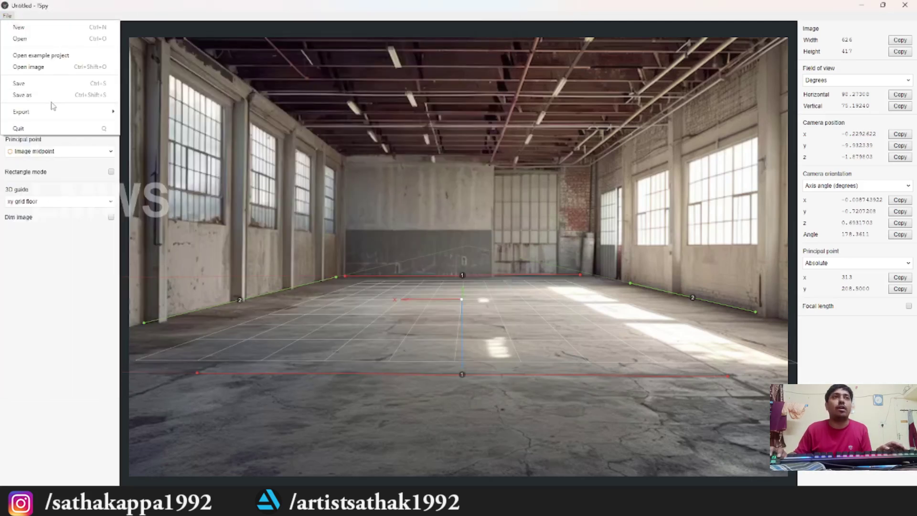
pyautogui.moveTo(67, 111)
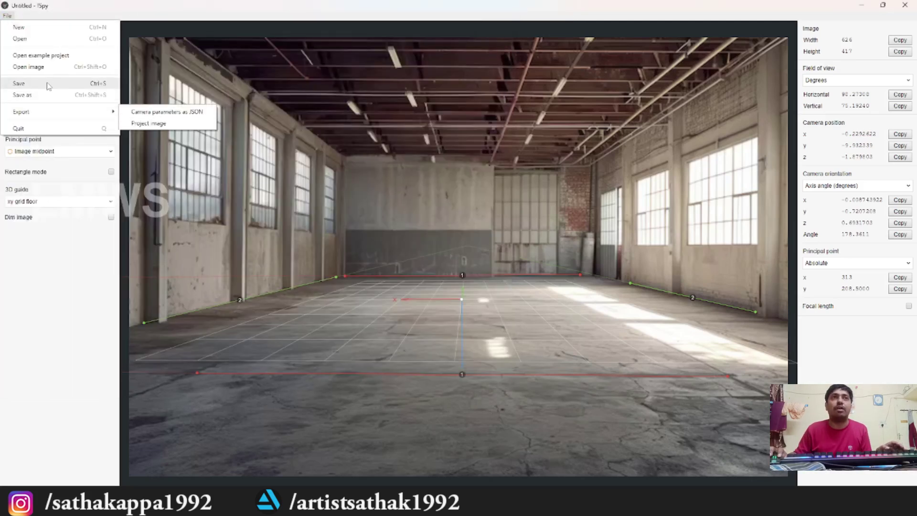
pyautogui.click(475, 148)
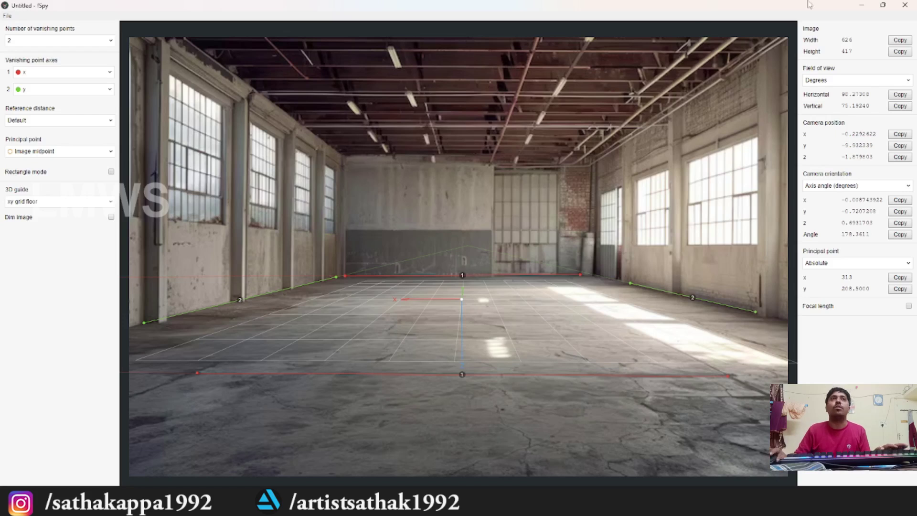
# Minimize fSpy, clear away the photo viewer and the folder windows, and switch to the Camera_mapping scene in Blender
pyautogui.click(862, 5)
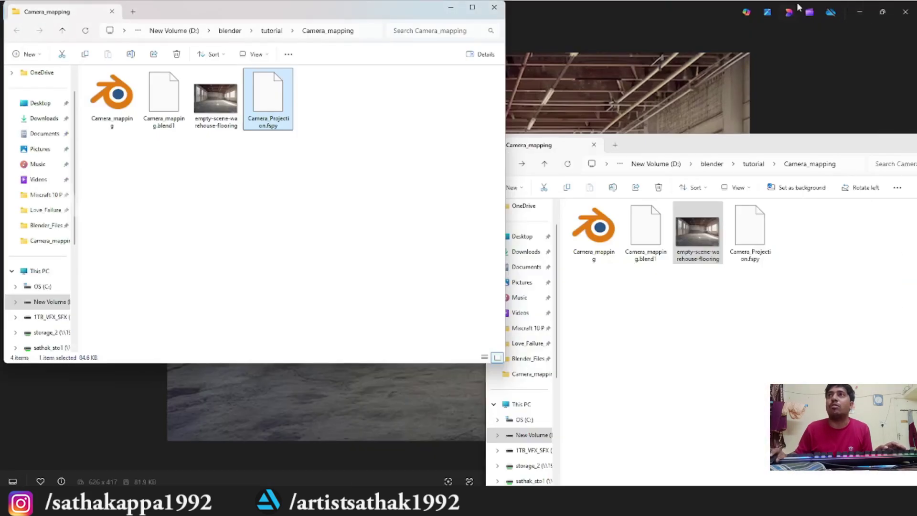
pyautogui.click(905, 12)
pyautogui.click(494, 7)
pyautogui.moveTo(691, 145); pyautogui.dragTo(605, 146)
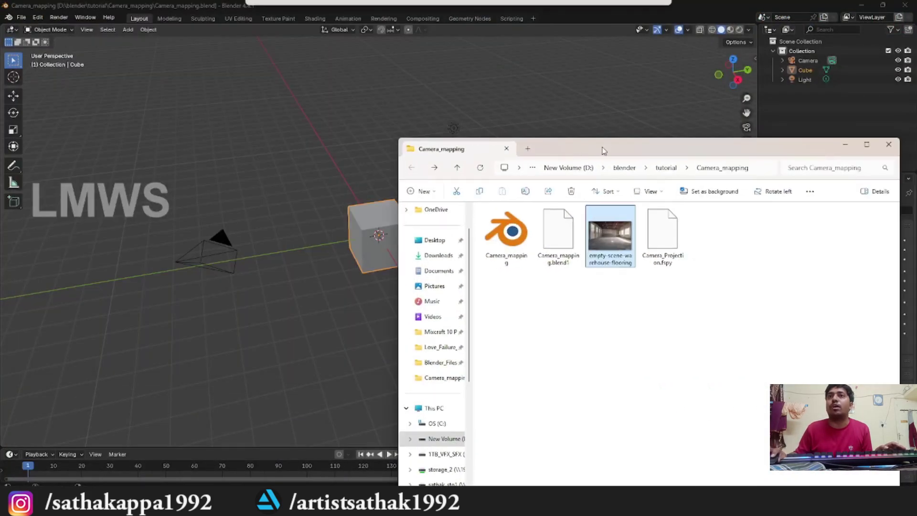
pyautogui.click(507, 145)
# Delete the default camera, cube and light from the scene, and save the file
pyautogui.press('a')
pyautogui.moveTo(205, 290); pyautogui.dragTo(325, 215, button='middle')
pyautogui.keyDown('shift'); pyautogui.click(414, 119); pyautogui.keyUp('shift')
pyautogui.press('x')
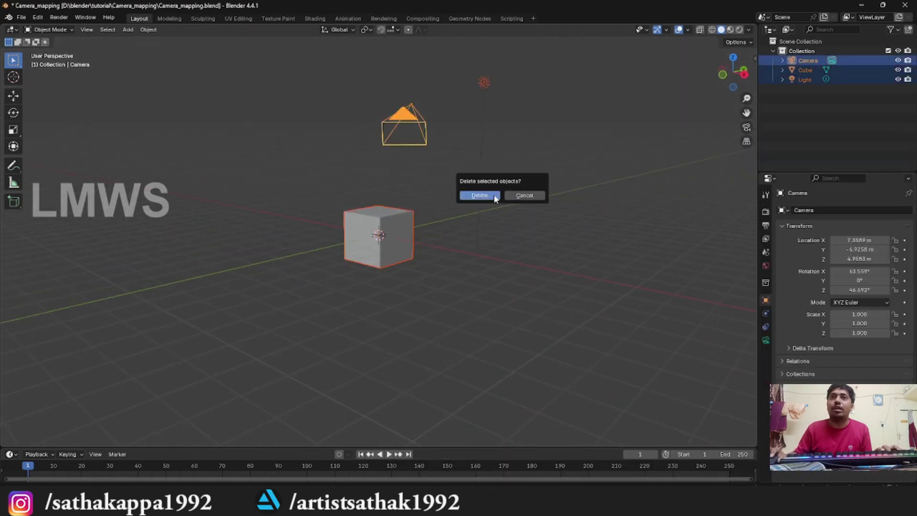
pyautogui.click(493, 194)
pyautogui.hotkey('ctrl', 's')
# Search the add-on preferences for "fsp" to check that the Import fSpy project add-on is enabled, and close the preferences
pyautogui.hotkey('shift', 'a')
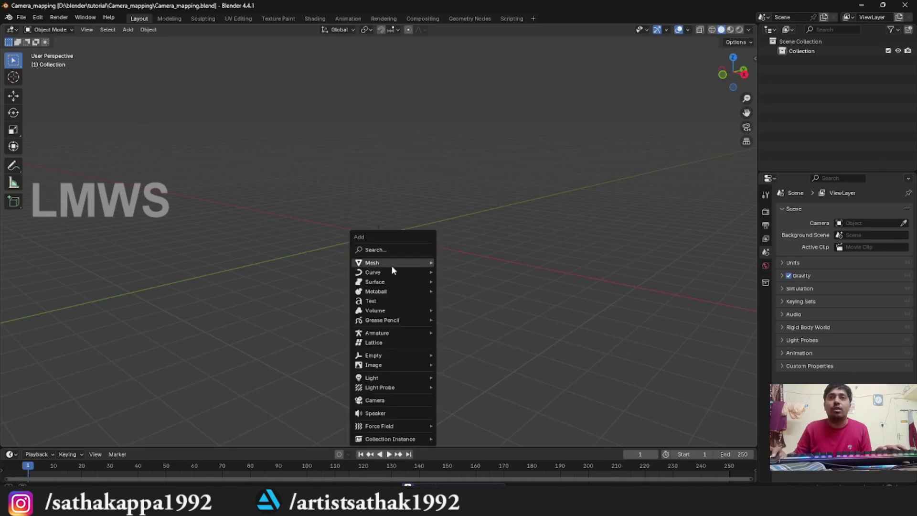
pyautogui.click(21, 17)
pyautogui.moveTo(56, 155)
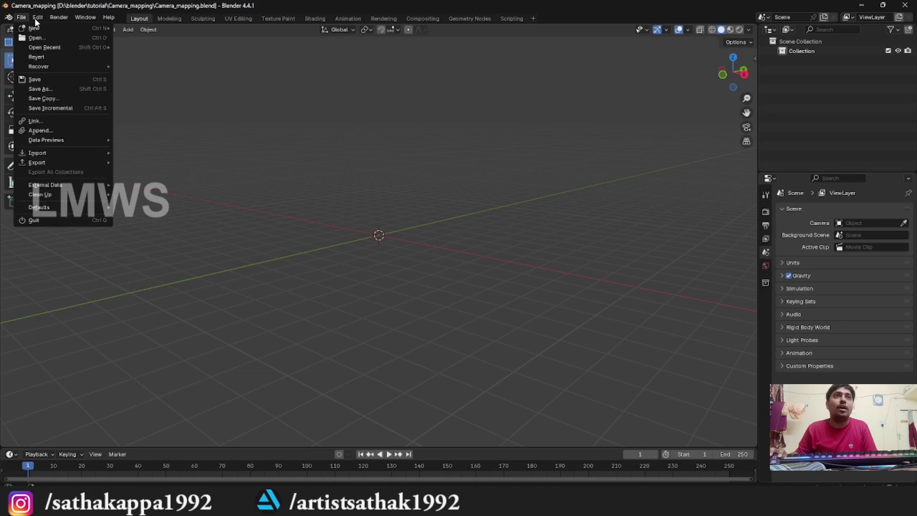
pyautogui.moveTo(37, 18)
pyautogui.click(59, 140)
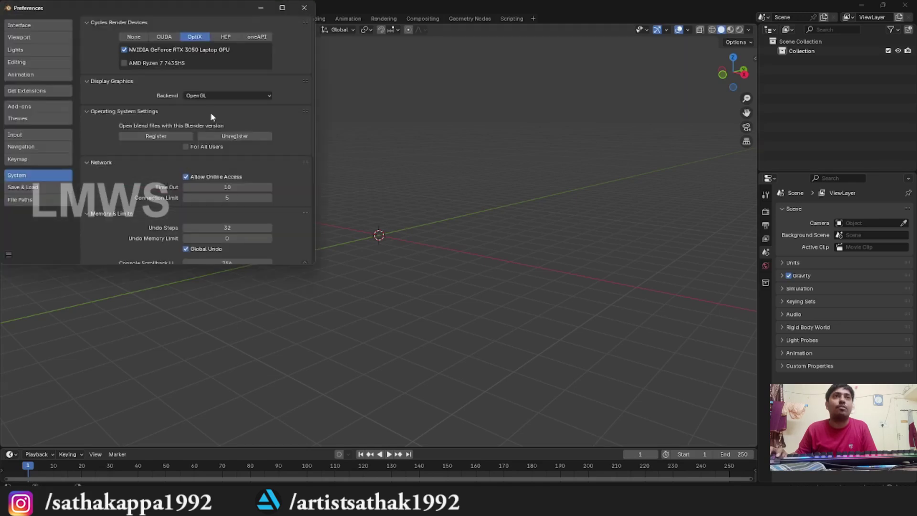
pyautogui.click(26, 107)
pyautogui.click(135, 24)
pyautogui.write('fsp')
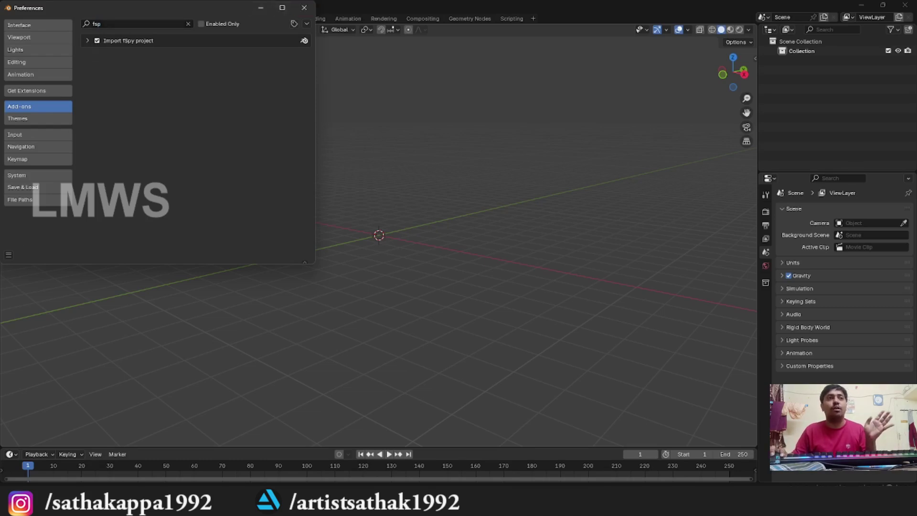
pyautogui.click(9, 255)
pyautogui.click(53, 232)
pyautogui.click(304, 8)
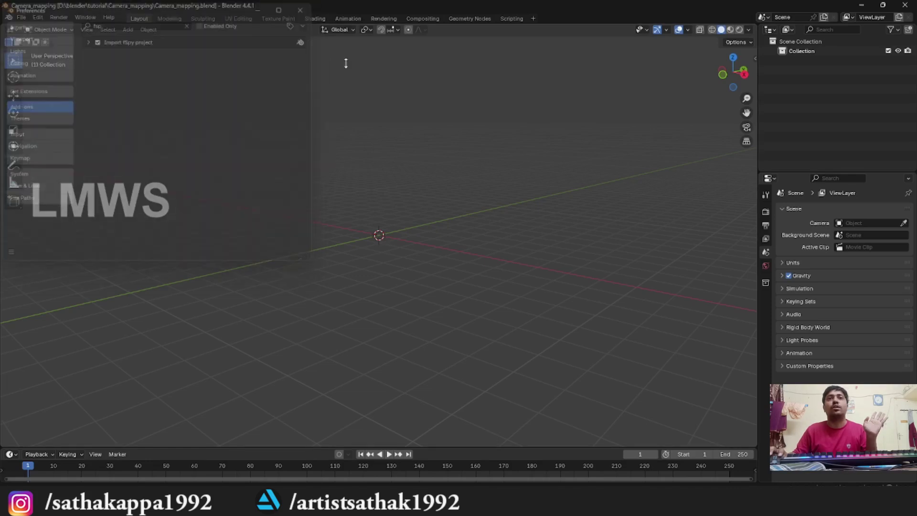
# Import Camera_Projection.fspy with Update existing import and Import background image enabled, and view the scene through the imported camera
pyautogui.click(21, 18)
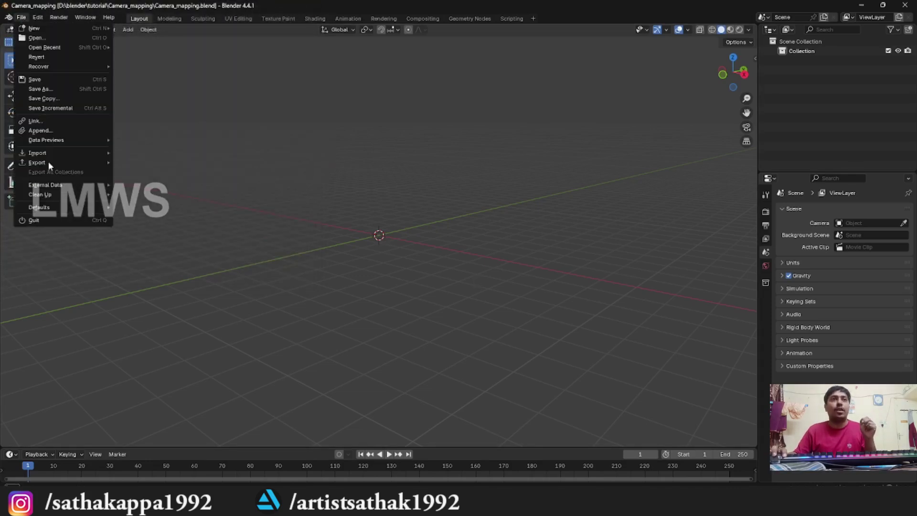
pyautogui.click(144, 257)
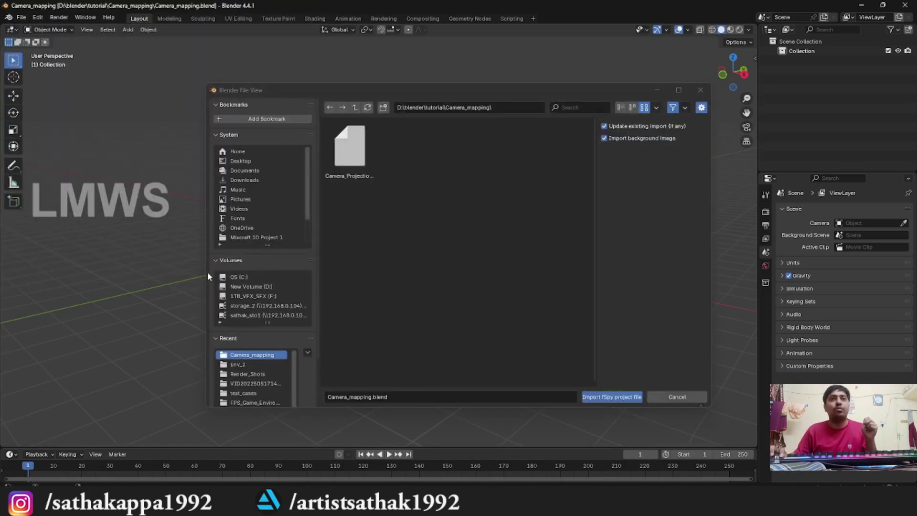
pyautogui.click(355, 139)
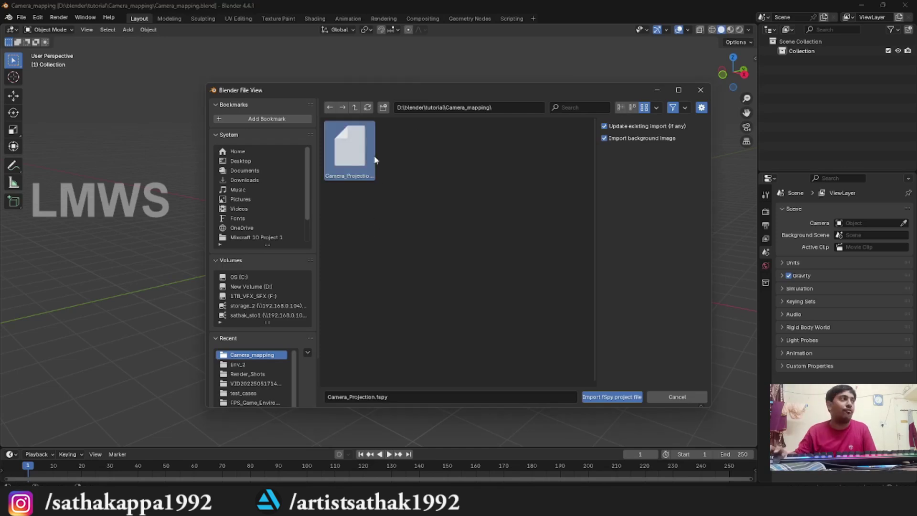
pyautogui.click(621, 108)
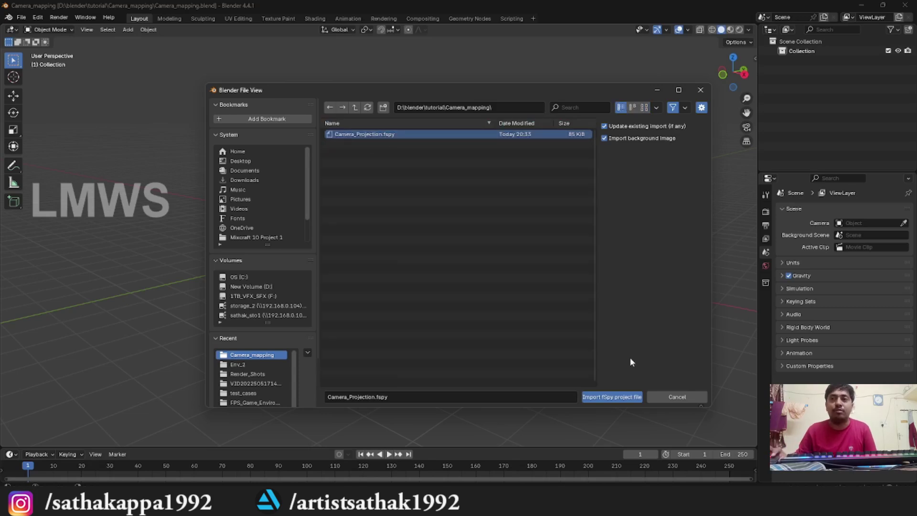
pyautogui.click(608, 398)
pyautogui.moveTo(574, 362); pyautogui.dragTo(201, 258, button='middle')
pyautogui.press('KP_0')
# Snap the 3D cursor to the world origin and set the transform pivot point to 3D Cursor
pyautogui.moveTo(289, 291); pyautogui.dragTo(511, 191, button='middle')
pyautogui.moveTo(597, 158); pyautogui.dragTo(147, 299, button='middle')
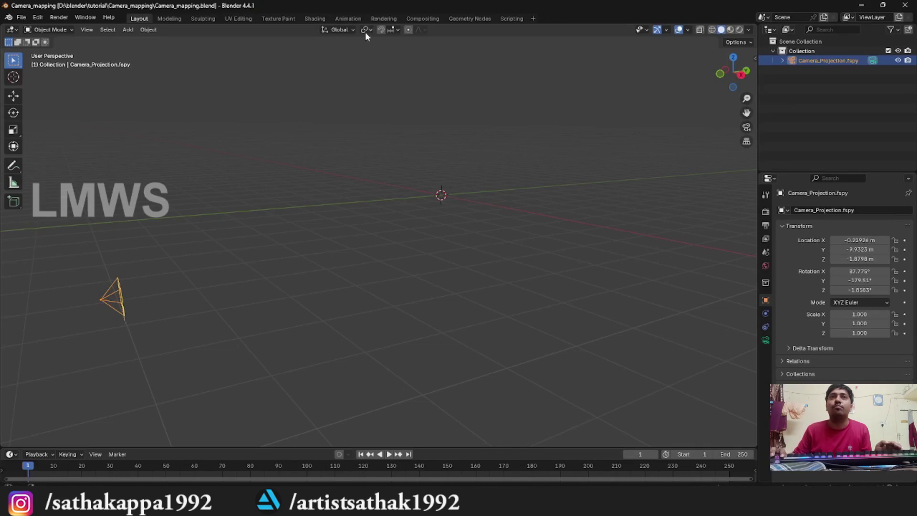
pyautogui.moveTo(470, 206); pyautogui.dragTo(478, 239, button='middle')
pyautogui.hotkey('shift', 's')
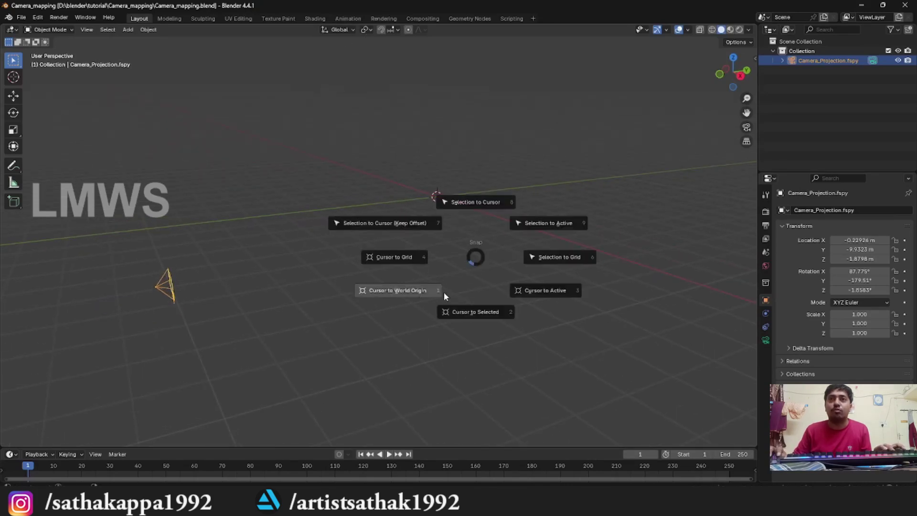
pyautogui.click(410, 290)
pyautogui.click(367, 30)
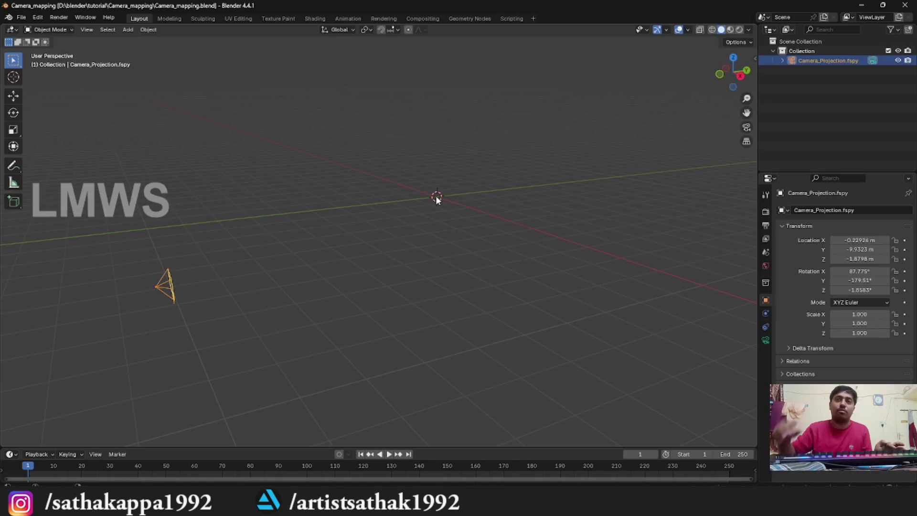
pyautogui.click(366, 29)
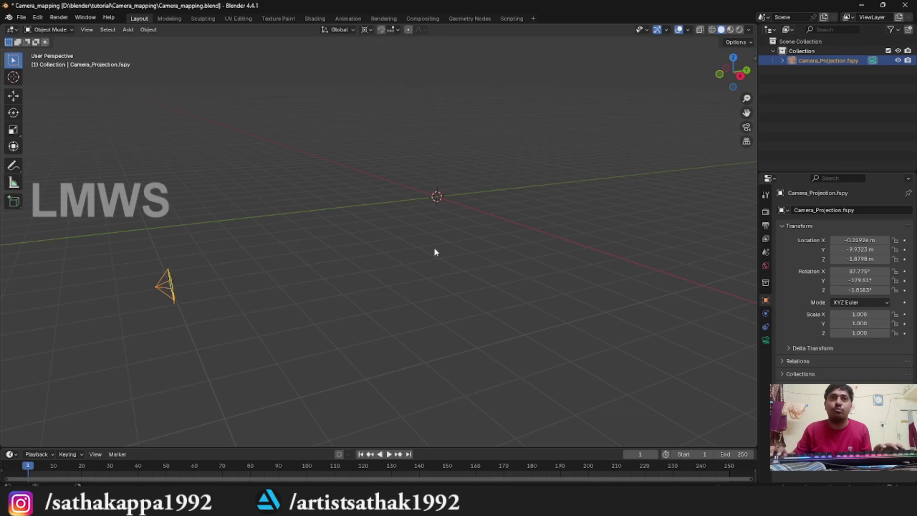
# Rotate the imported camera 180° about the global Y axis around the 3D cursor, and save the file
pyautogui.press('r')
pyautogui.press('y')
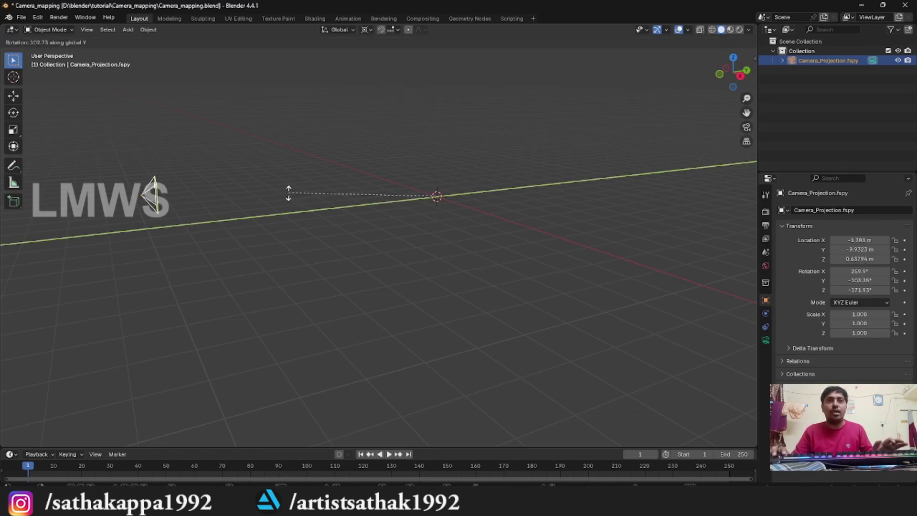
pyautogui.click(289, 196)
pyautogui.hotkey('ctrl', 's')
pyautogui.moveTo(323, 260)
pyautogui.mouseDown(button='middle')
pyautogui.moveTo(290, 267)
pyautogui.moveTo(510, 268)
pyautogui.moveTo(276, 270)
pyautogui.moveTo(293, 290)
pyautogui.mouseUp(button='middle')
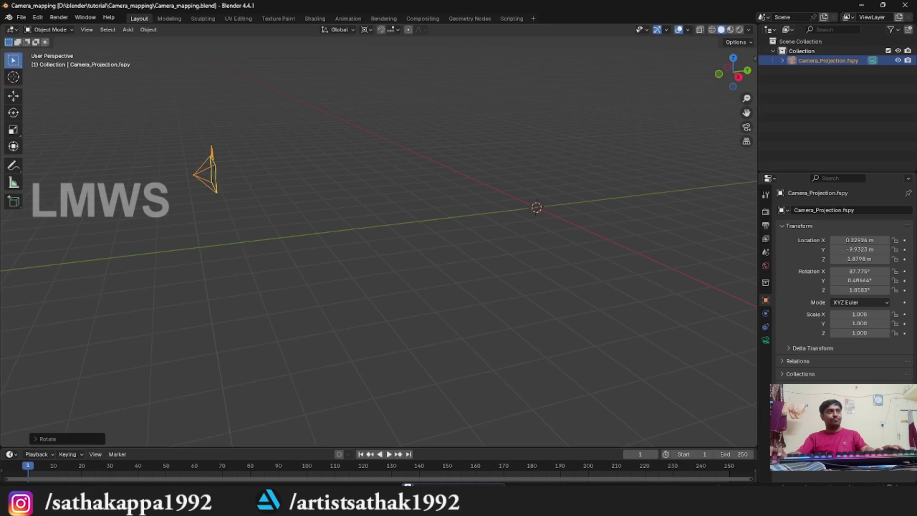
# Review the imported camera's field of view and lens settings, and the scene's output resolution
pyautogui.moveTo(430, 182); pyautogui.dragTo(334, 316, button='middle')
pyautogui.click(765, 339)
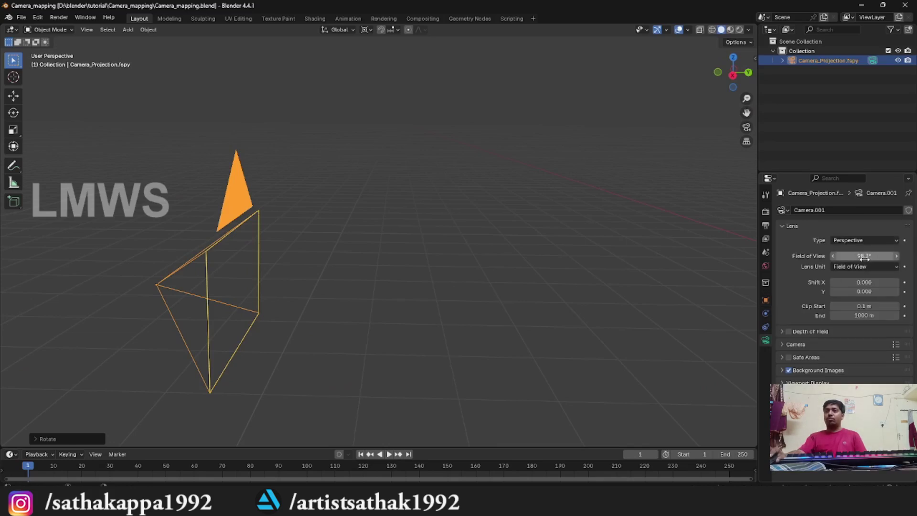
pyautogui.moveTo(526, 315); pyautogui.dragTo(485, 301, button='middle')
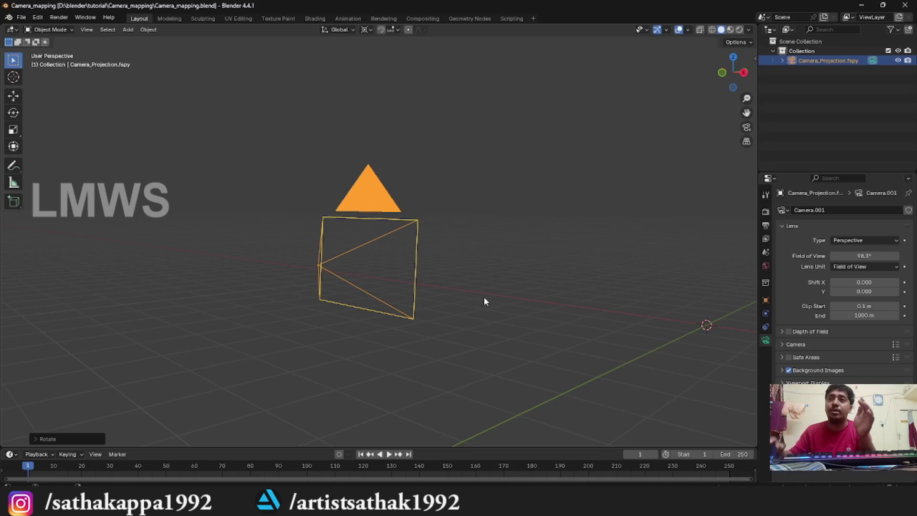
pyautogui.click(765, 225)
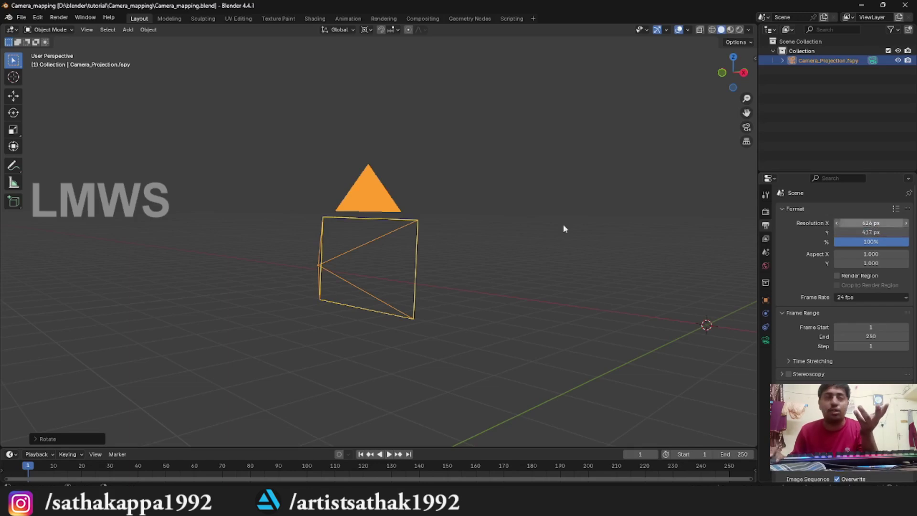
# Switch to the Camera_mapping folder and open the detailed properties of the empty-scene-warehouse-flooring image to check its pixel dimensions
pyautogui.hotkey('alt', 'Tab')
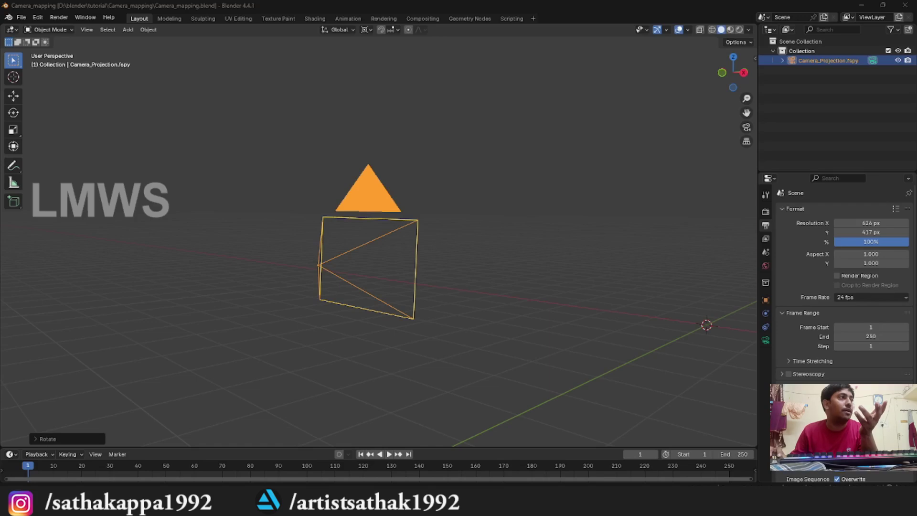
pyautogui.click(668, 226)
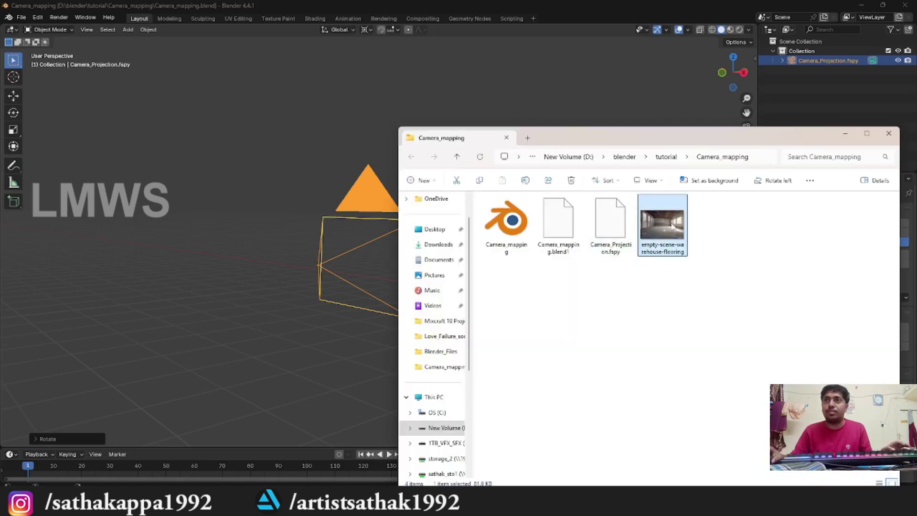
pyautogui.rightClick(672, 225)
pyautogui.click(716, 351)
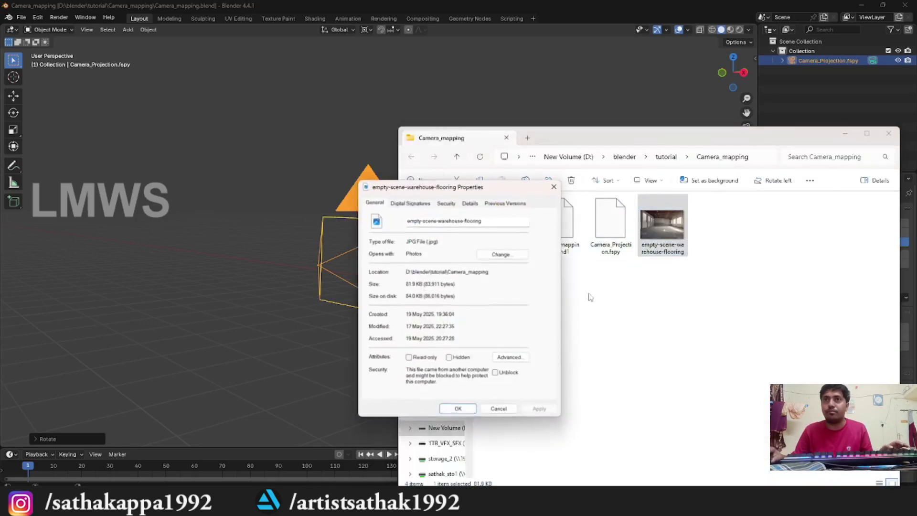
pyautogui.click(469, 202)
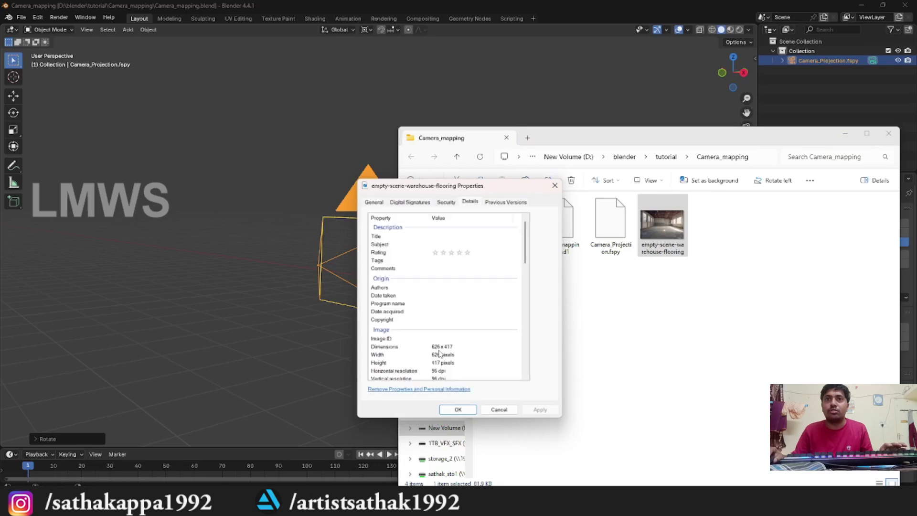
# Return to the Blender window, orbit around the imported camera, and check the warehouse photo through the camera view
pyautogui.click(577, 4)
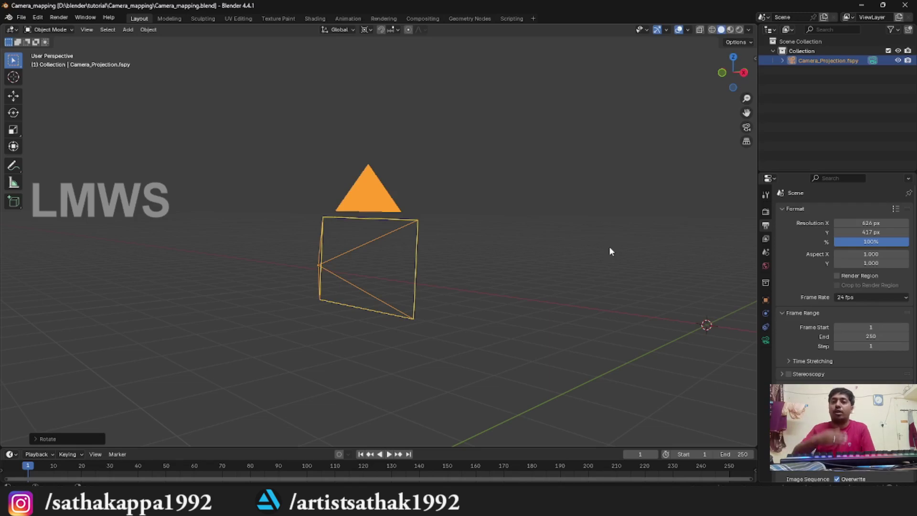
pyautogui.moveTo(609, 246); pyautogui.dragTo(452, 328, button='middle')
pyautogui.press('KP_0')
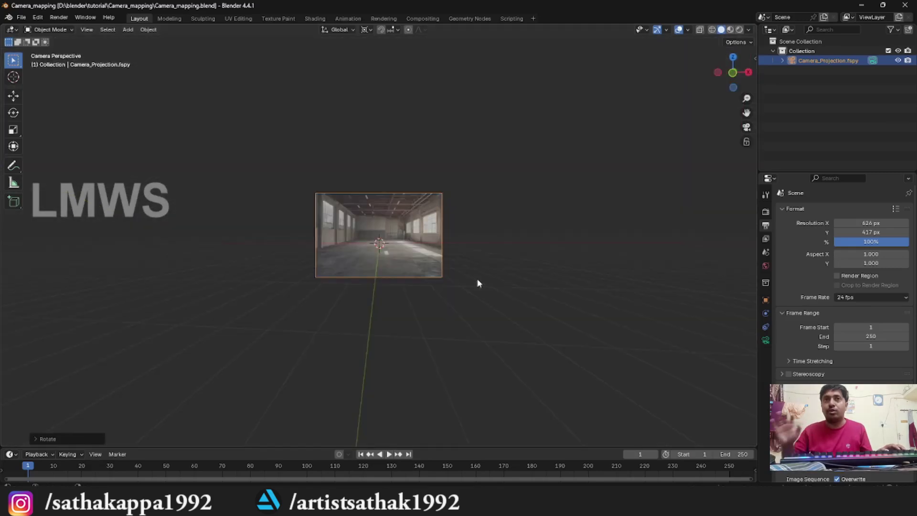
pyautogui.moveTo(531, 293); pyautogui.dragTo(429, 314, button='middle')
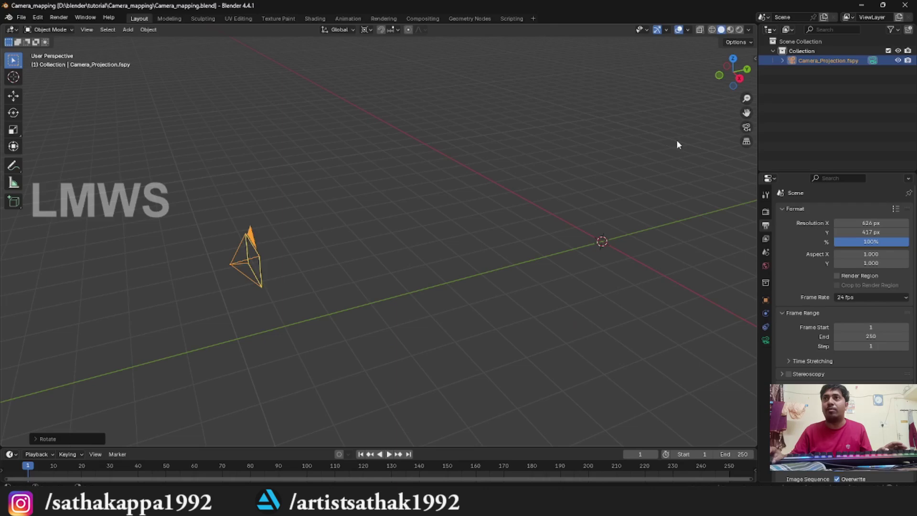
pyautogui.click(750, 128)
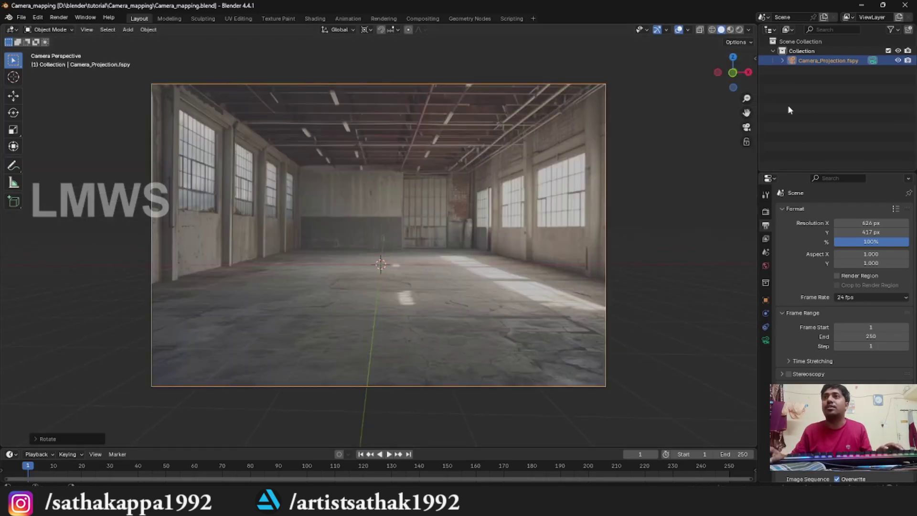
# Create a new collection in the scene and add a plane mesh to it at the world origin
pyautogui.rightClick(788, 109)
pyautogui.click(805, 118)
pyautogui.click(800, 70)
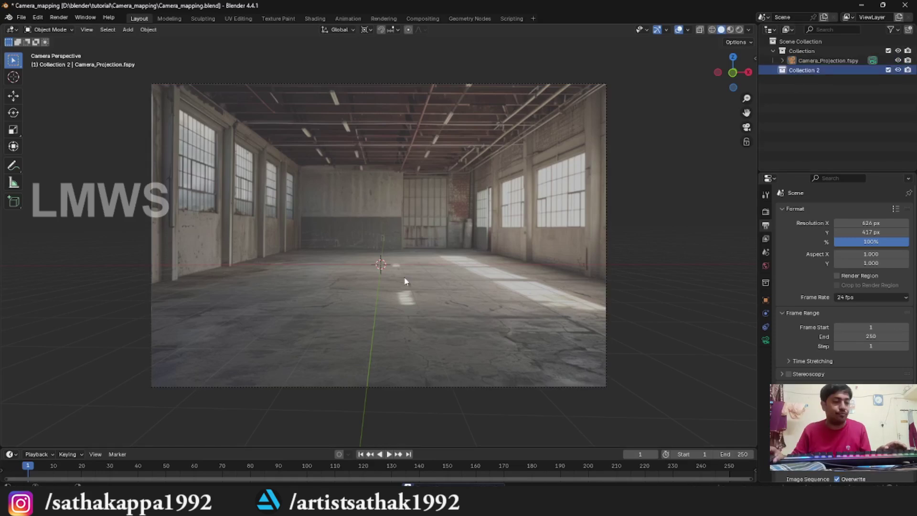
pyautogui.hotkey('shift', 'a')
pyautogui.moveTo(405, 293)
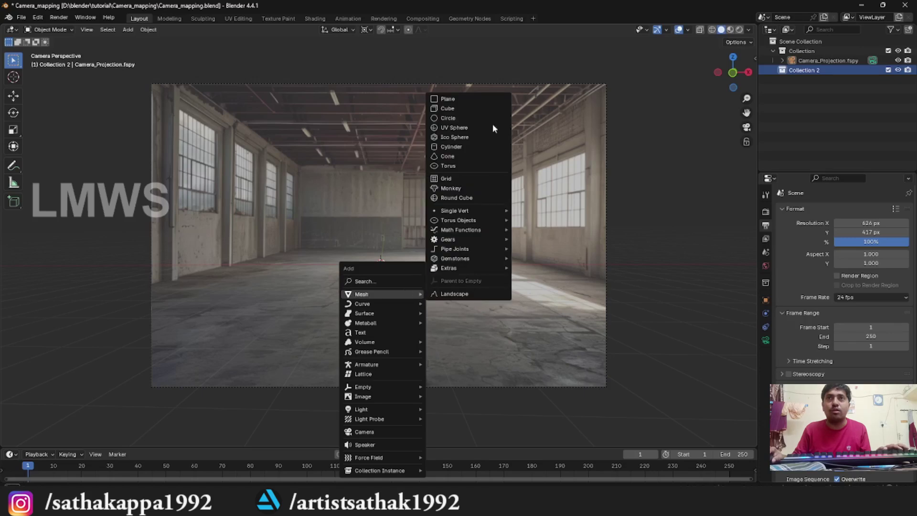
pyautogui.click(476, 99)
pyautogui.scroll(4, 421, 306)
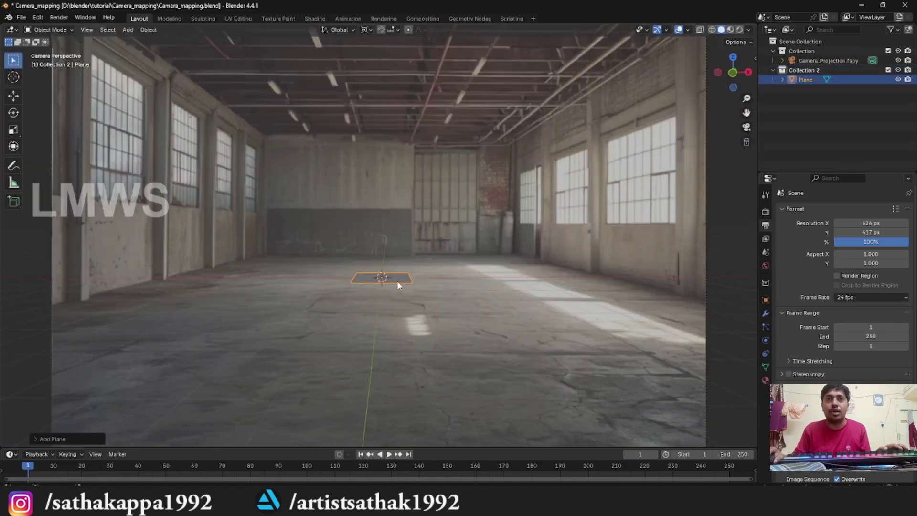
# Enter Edit Mode with edge selection and move the plane's left edge along X to the base of the left wall
pyautogui.click(50, 29)
pyautogui.click(48, 41)
pyautogui.press('2')
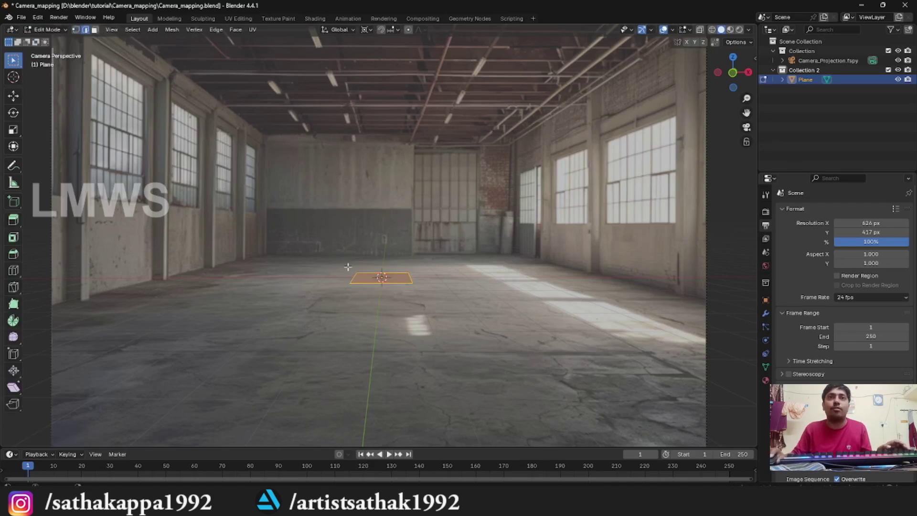
pyautogui.click(354, 279)
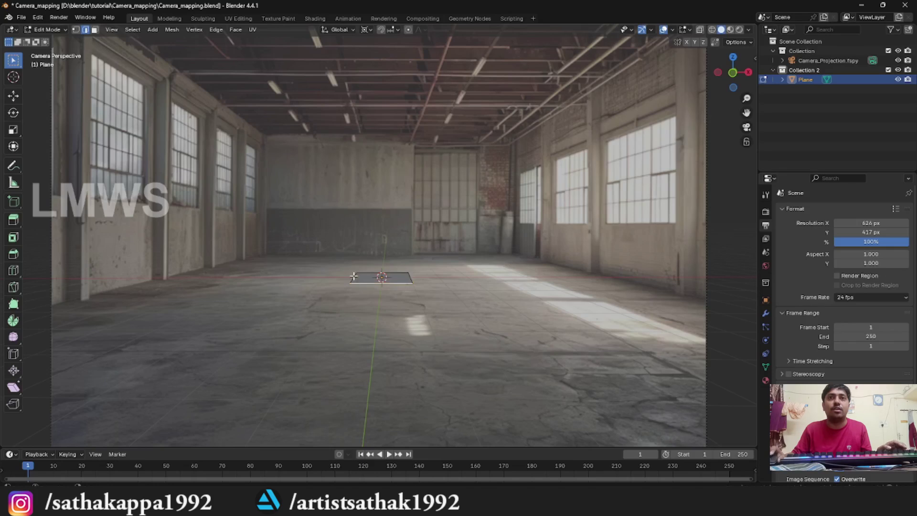
pyautogui.press('g')
pyautogui.press('x')
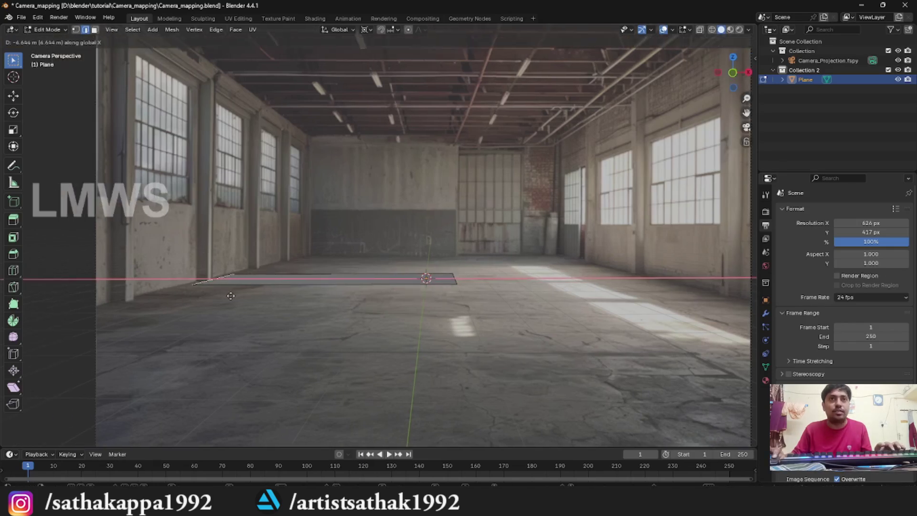
pyautogui.click(221, 298)
# Move the plane's right edge along X to the base of the photo's right wall
pyautogui.keyDown('ctrl'); pyautogui.scroll(-5, 286, 308); pyautogui.keyUp('ctrl')
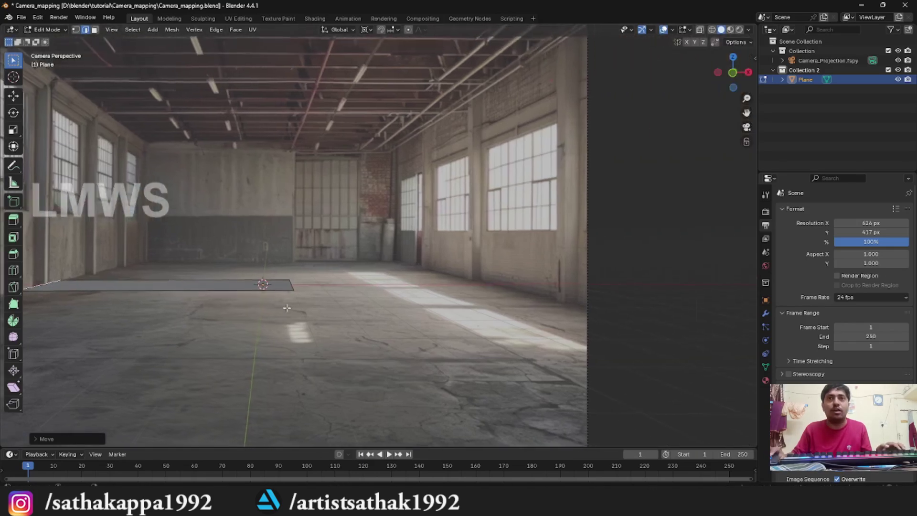
pyautogui.click(293, 284)
pyautogui.press('g')
pyautogui.press('x')
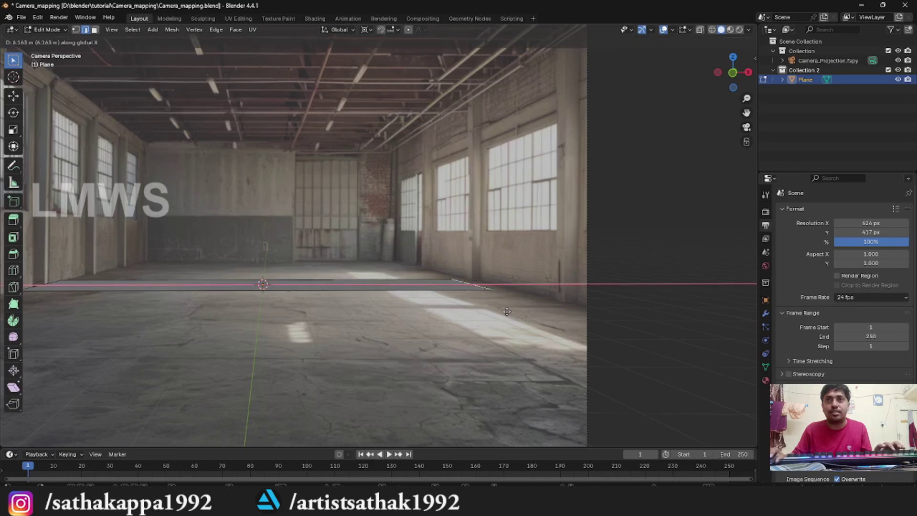
pyautogui.click(525, 313)
pyautogui.scroll(2, 340, 243)
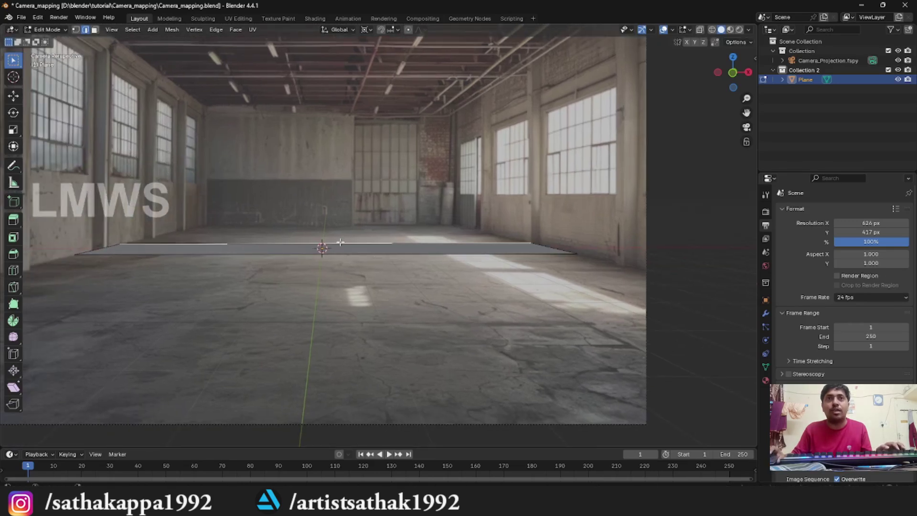
# Select the plane's back edge and split the 3D viewport, showing an angled user perspective beside the camera view
pyautogui.keyDown('shift'); pyautogui.scroll(2, 340, 242); pyautogui.keyUp('shift')
pyautogui.scroll(1, 340, 242)
pyautogui.moveTo(754, 29); pyautogui.dragTo(380, 153)
pyautogui.moveTo(630, 286); pyautogui.dragTo(615, 311, button='middle')
pyautogui.scroll(3, 200, 267)
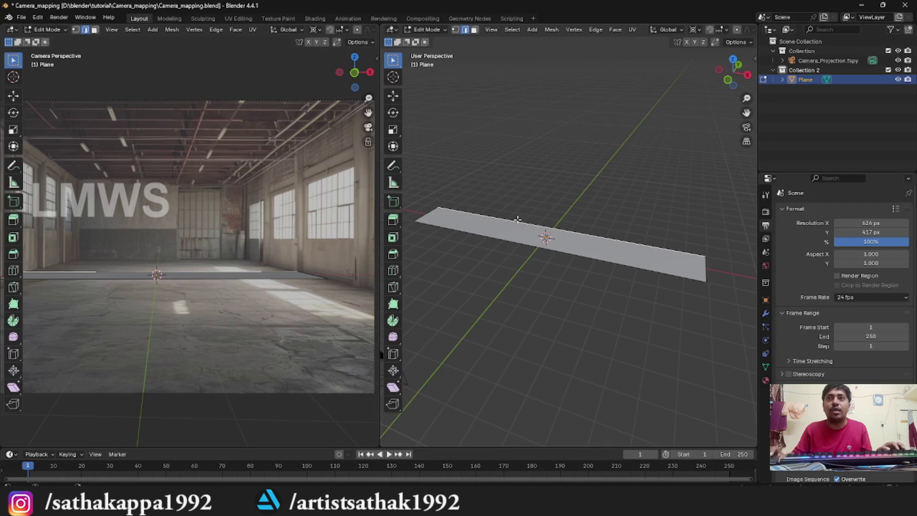
# Move the plane's back edge about 7.2 m along Y to the base of the warehouse's back wall
pyautogui.keyDown('shift'); pyautogui.moveTo(168, 298); pyautogui.dragTo(177, 292, button='middle'); pyautogui.keyUp('shift')
pyautogui.scroll(2, 178, 292)
pyautogui.press('g')
pyautogui.press('y')
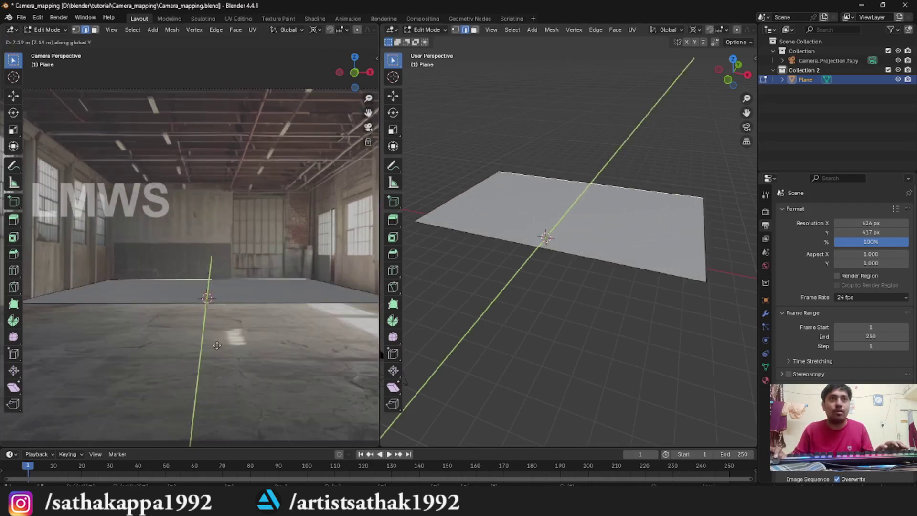
pyautogui.click(217, 345)
# Move the plane's front edge about 8.1 m along Y toward the camera, beyond the lower limit of the camera frame
pyautogui.keyDown('shift'); pyautogui.moveTo(217, 345); pyautogui.dragTo(227, 278, button='middle'); pyautogui.keyUp('shift')
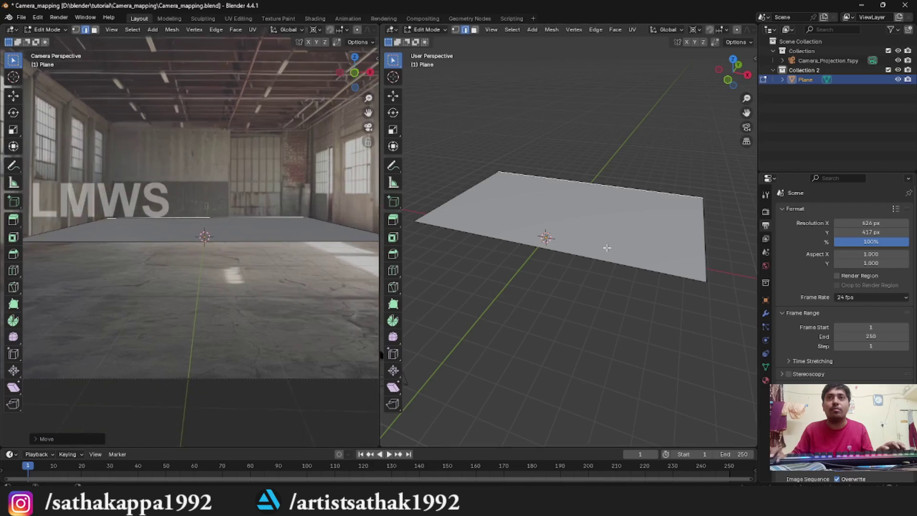
pyautogui.scroll(-2, 607, 248)
pyautogui.press('g')
pyautogui.press('y')
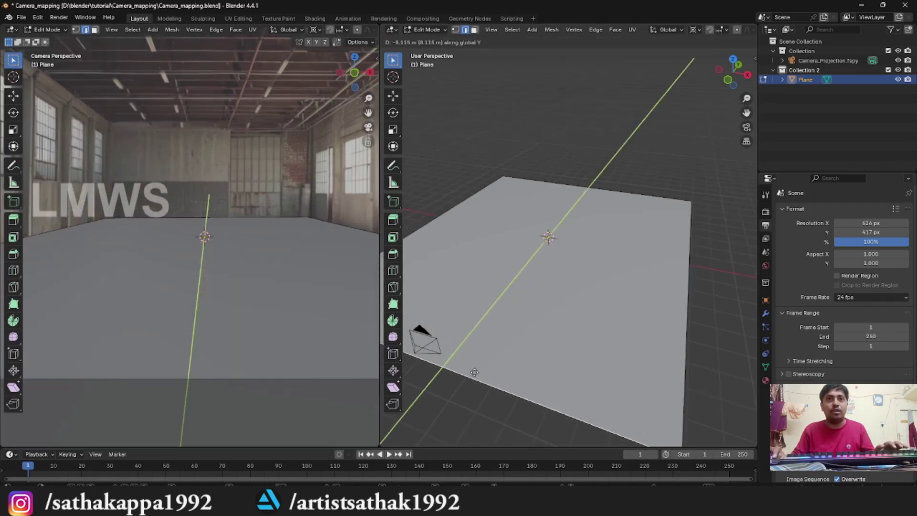
pyautogui.click(474, 372)
pyautogui.scroll(-5, 199, 300)
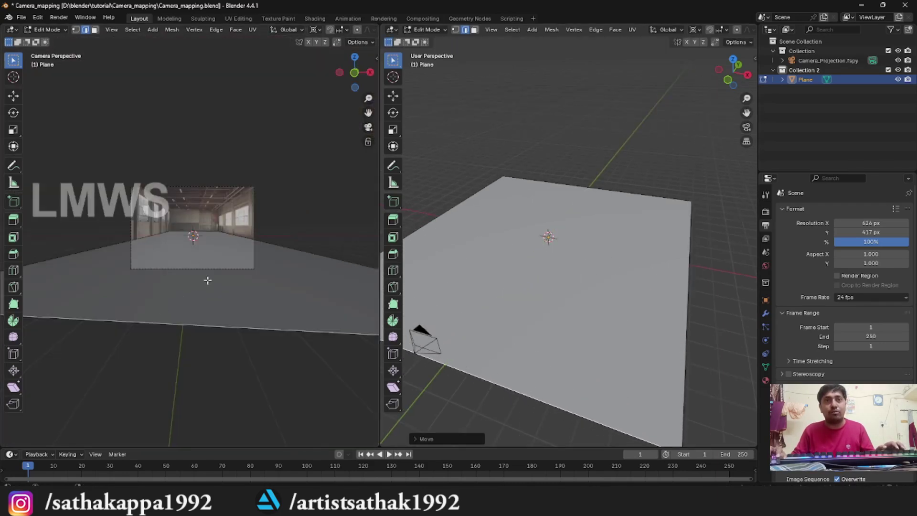
# Fine-tune the front edge's position along Y so the floor extends just beyond the camera frame, and fit the camera view
pyautogui.press('g')
pyautogui.press('y')
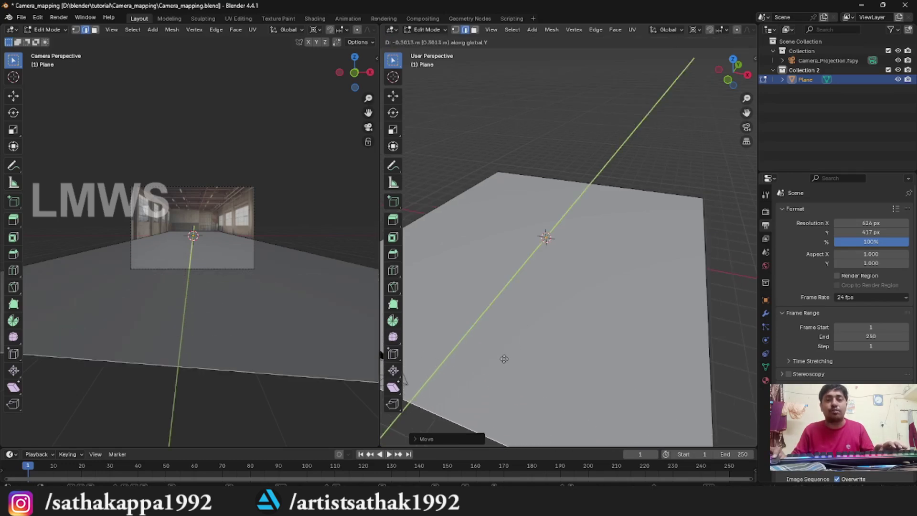
pyautogui.click(504, 358)
pyautogui.press('g')
pyautogui.press('y')
pyautogui.click(515, 358)
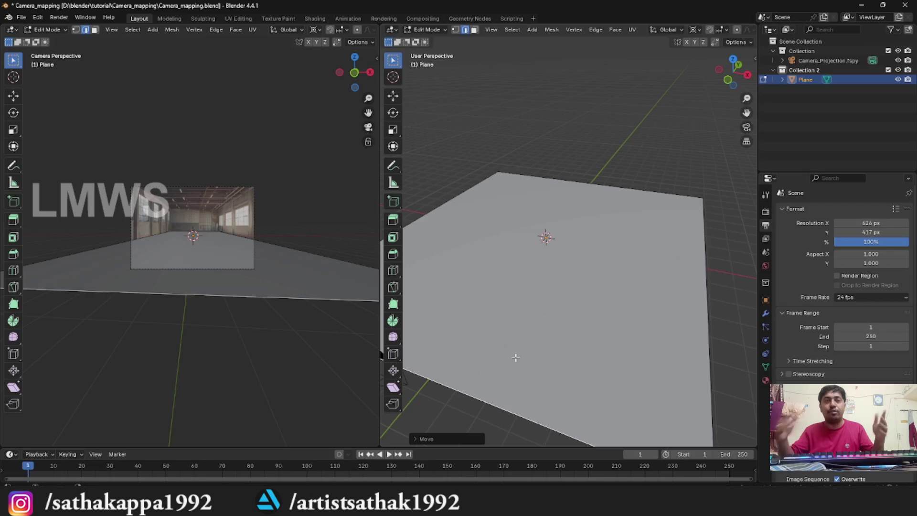
pyautogui.press('Home')
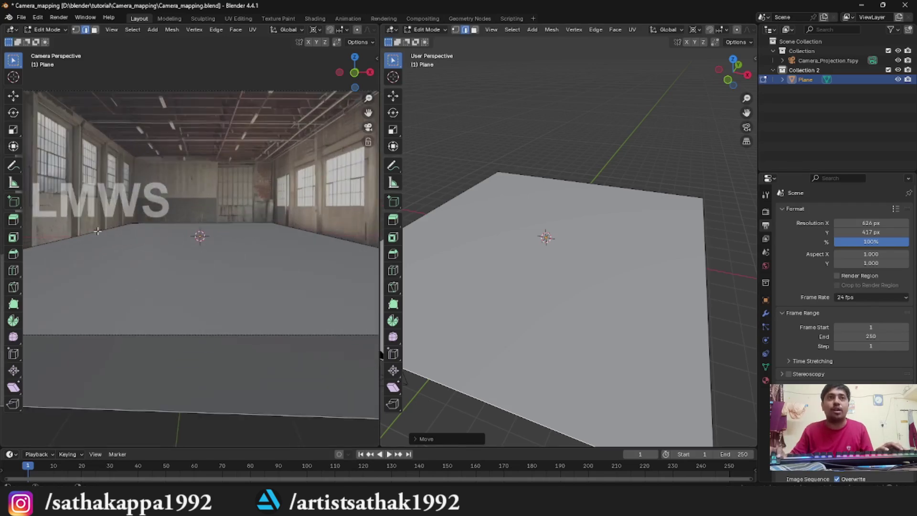
# Select the floor's left, right and back edges and extrude them up along Z to the photo's ceiling line
pyautogui.click(97, 231)
pyautogui.keyDown('shift'); pyautogui.click(312, 243); pyautogui.keyUp('shift')
pyautogui.keyDown('shift'); pyautogui.click(210, 225); pyautogui.keyUp('shift')
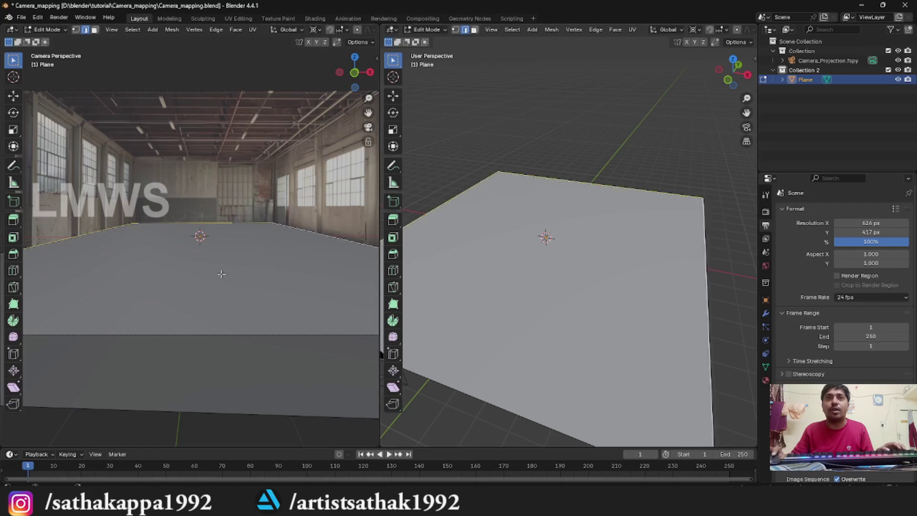
pyautogui.press('e')
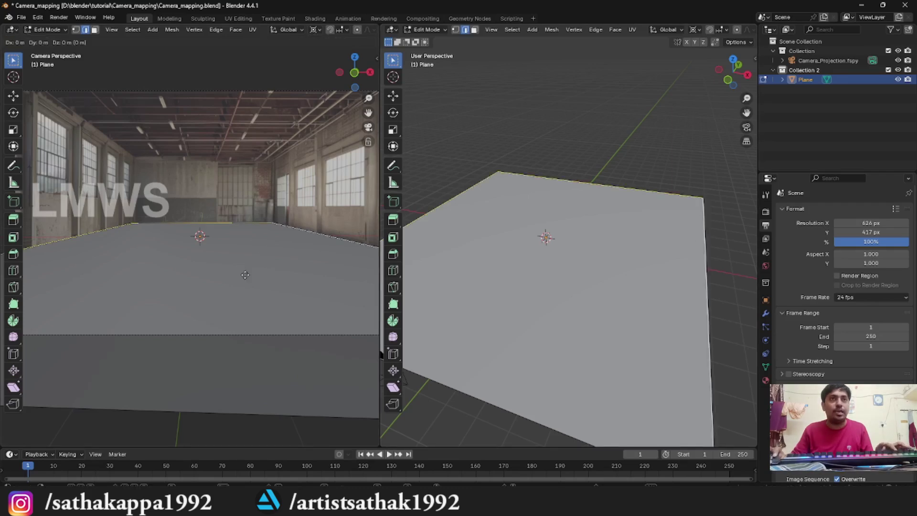
pyautogui.press('z')
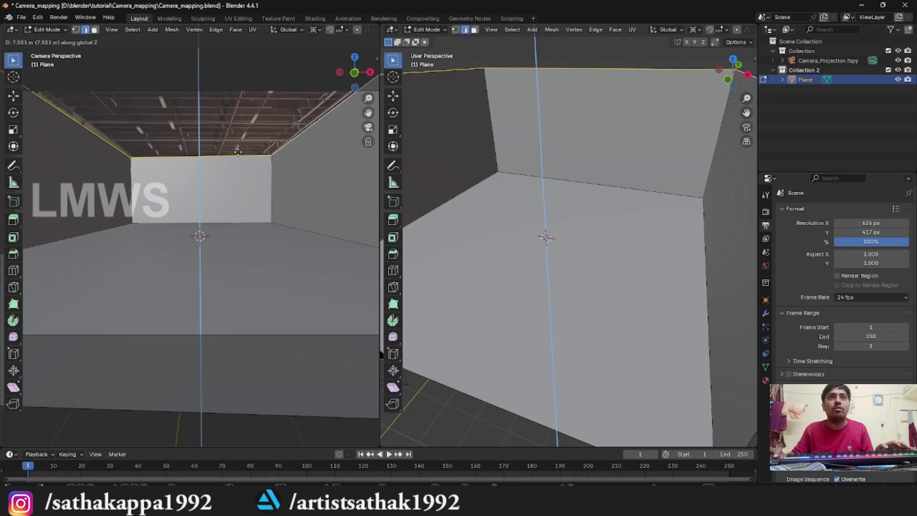
pyautogui.click(233, 160)
pyautogui.scroll(-1, 231, 161)
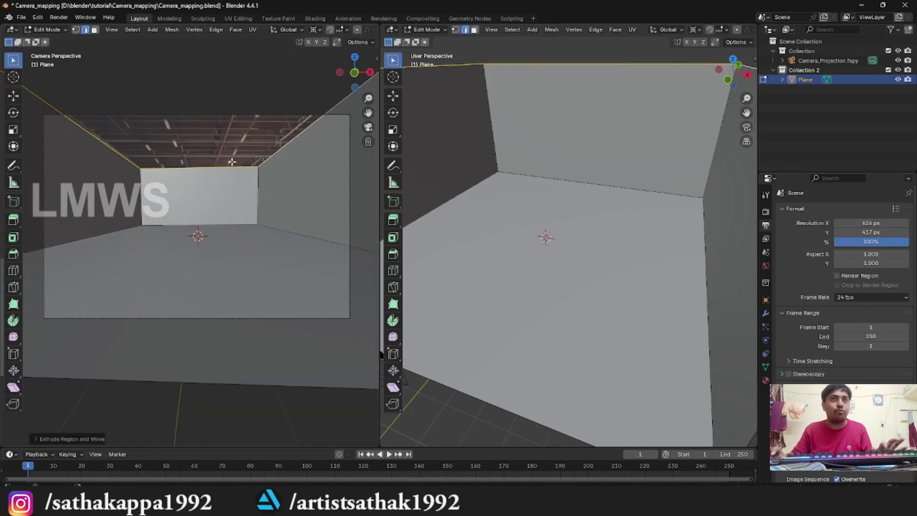
# Fill the ceiling face between the walls' upper edges, clear the selection, and save the file
pyautogui.press('f')
pyautogui.hotkey('alt', 'a')
pyautogui.scroll(-1, 229, 181)
pyautogui.scroll(1, 229, 191)
pyautogui.scroll(-1, 227, 197)
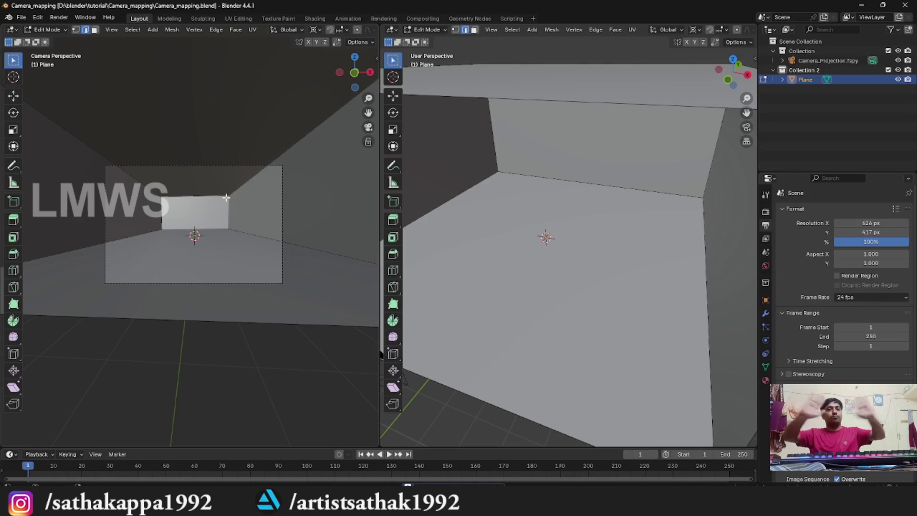
pyautogui.scroll(2, 226, 198)
pyautogui.scroll(-1, 226, 197)
# Change the second viewport to the Shader Editor and return to Object Mode, viewing the room model from outside
pyautogui.click(392, 30)
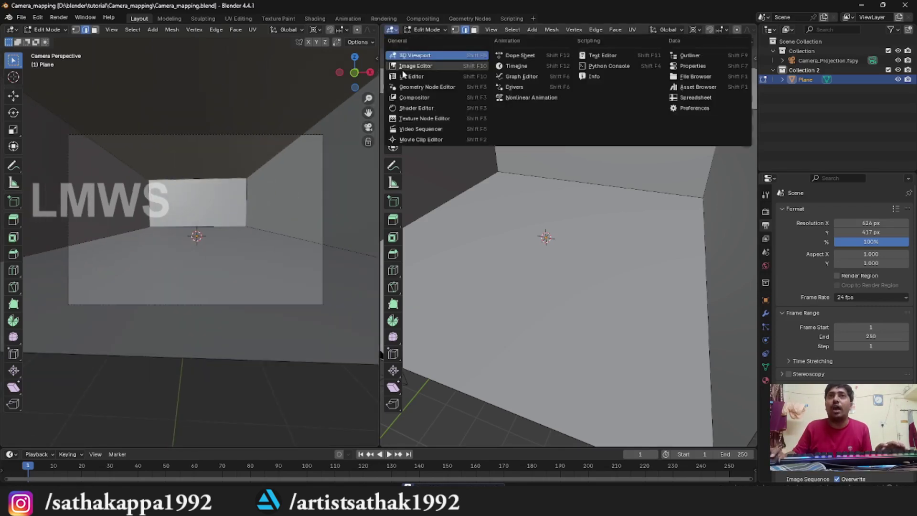
pyautogui.click(405, 114)
pyautogui.scroll(-1, 287, 190)
pyautogui.press('Tab')
pyautogui.moveTo(280, 190); pyautogui.dragTo(252, 225, button='middle')
pyautogui.scroll(-3, 180, 244)
pyautogui.scroll(2, 252, 225)
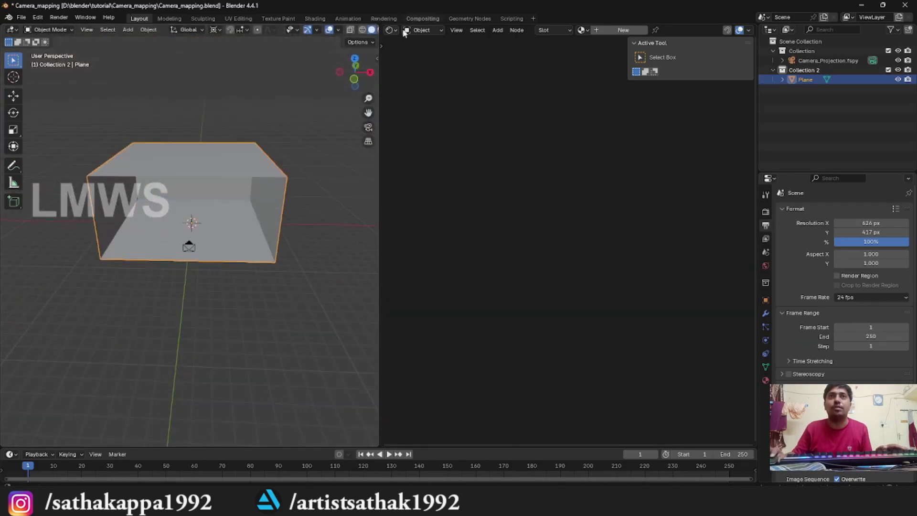
pyautogui.scroll(-2, 356, 31)
# Enable Cavity and Backface Culling in the viewport shading options and return to the camera view
pyautogui.click(371, 30)
pyautogui.click(316, 269)
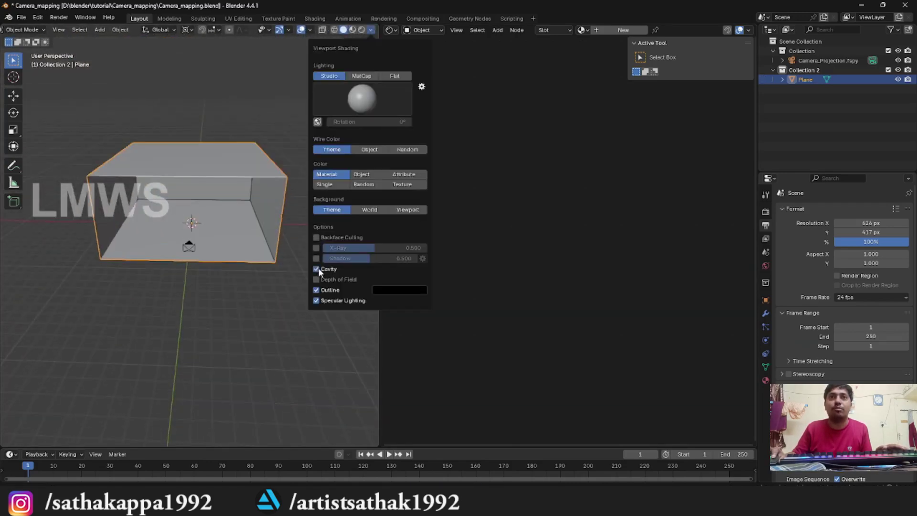
pyautogui.click(316, 238)
pyautogui.moveTo(253, 244); pyautogui.dragTo(253, 229, button='middle')
pyautogui.press('KP_0')
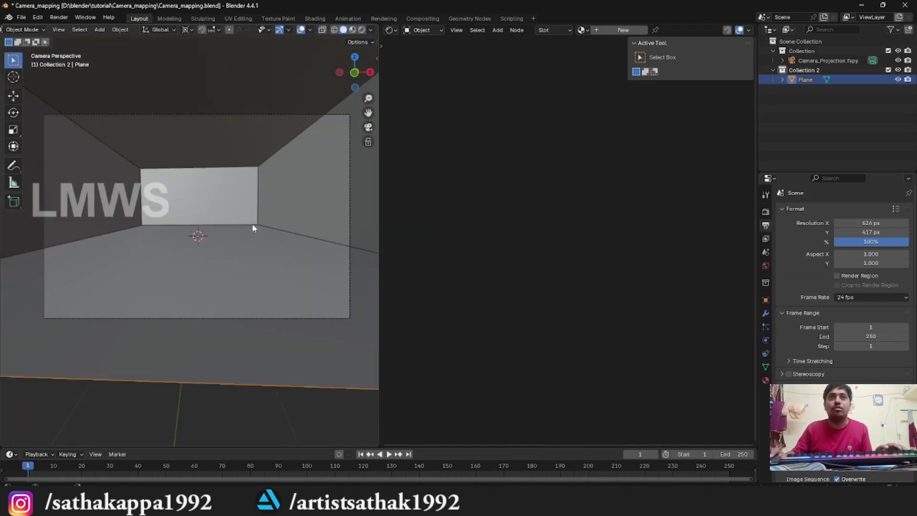
# Set the viewport to Material Preview shading, enable Raytracing for the EEVEE renderer, and save the file
pyautogui.click(361, 30)
pyautogui.click(352, 30)
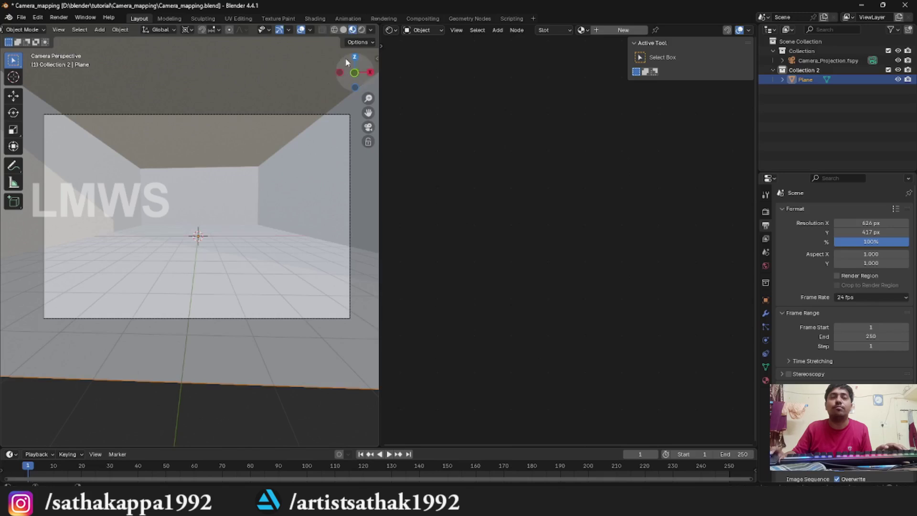
pyautogui.click(764, 212)
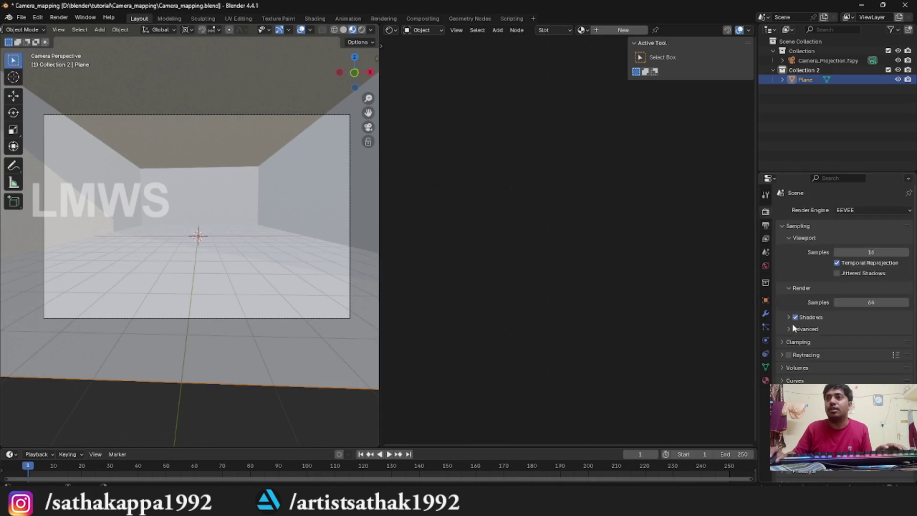
pyautogui.click(788, 354)
pyautogui.hotkey('ctrl', 's')
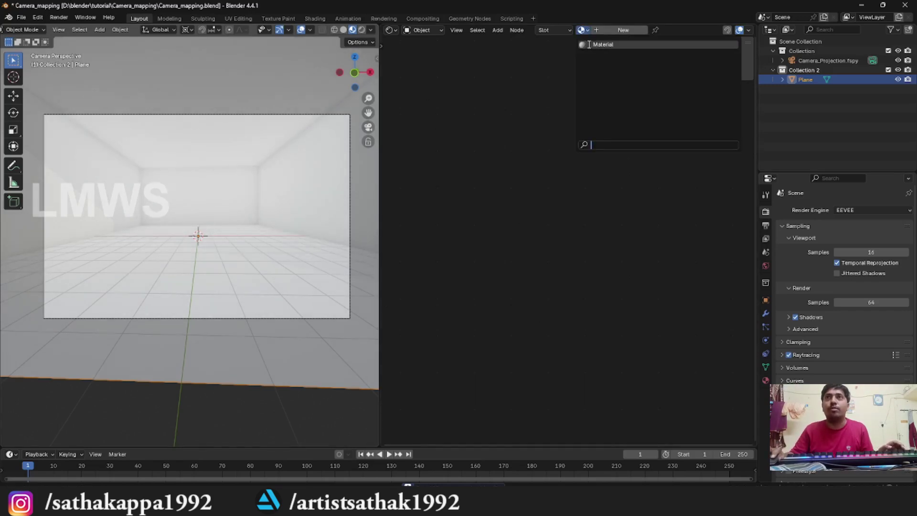
# Assign the existing Material to the room plane, hide the Shader Editor's sidebar, and rename the material Inteiruor
pyautogui.click(621, 30)
pyautogui.press('n')
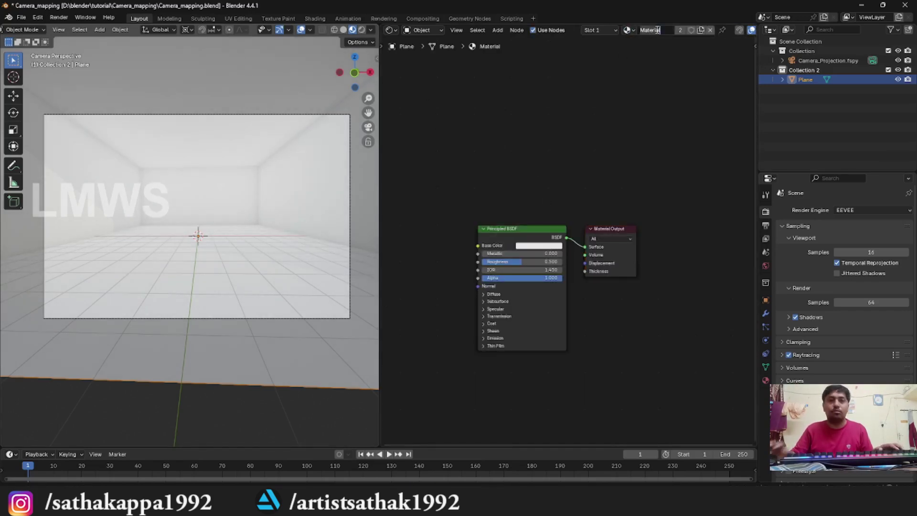
pyautogui.doubleClick(658, 30)
pyautogui.press('BackSpace')
pyautogui.write('Interiuor')
pyautogui.press('Return')
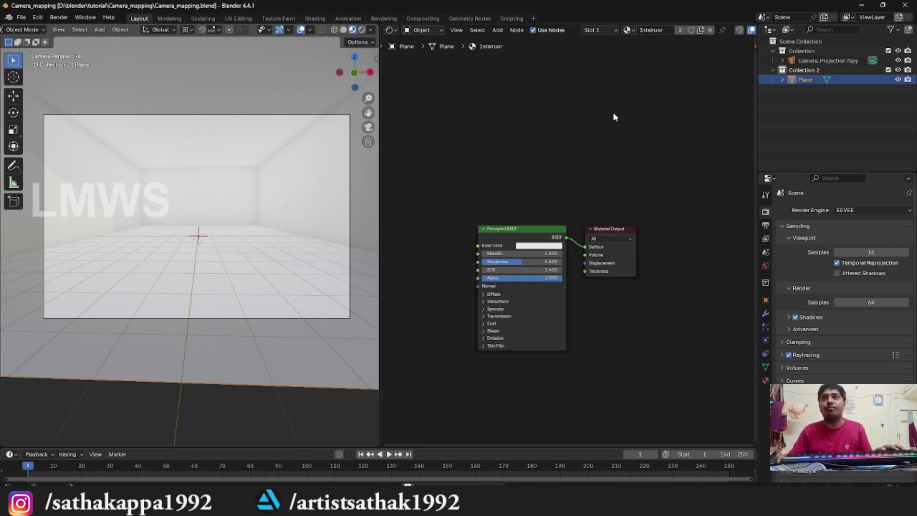
# Add an Image Texture node to the room's material and load empty-scene-warehouse-flooring.jpg into it
pyautogui.scroll(-1, 537, 174)
pyautogui.moveTo(588, 205); pyautogui.dragTo(595, 189, button='middle')
pyautogui.hotkey('shift', 'a')
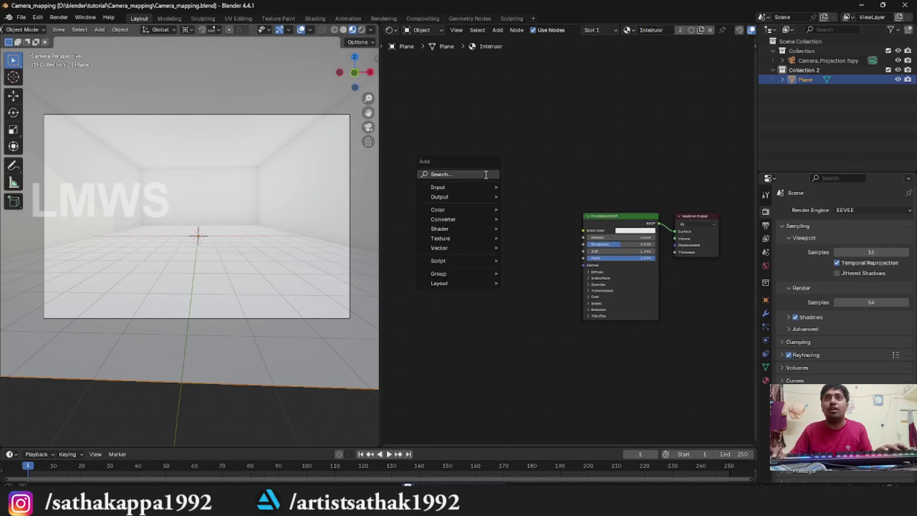
pyautogui.write('image')
pyautogui.press('Return')
pyautogui.click(485, 174)
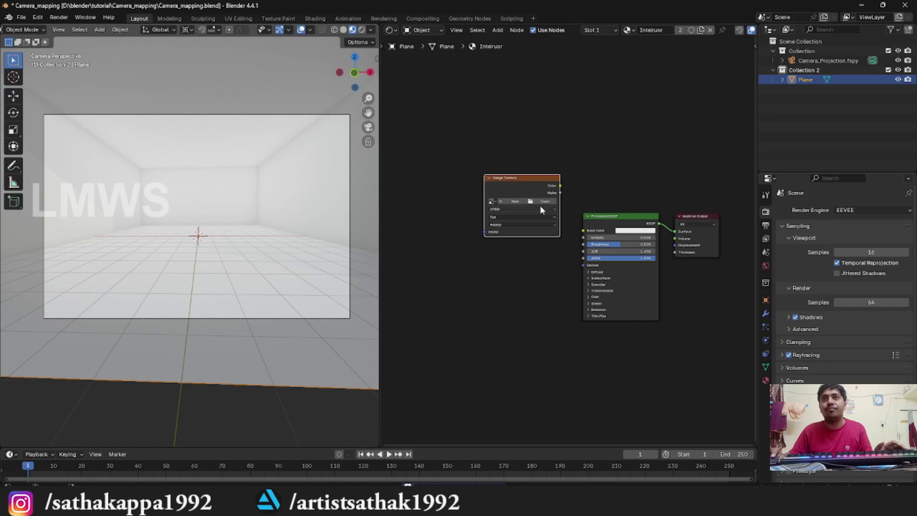
pyautogui.click(538, 203)
pyautogui.click(417, 136)
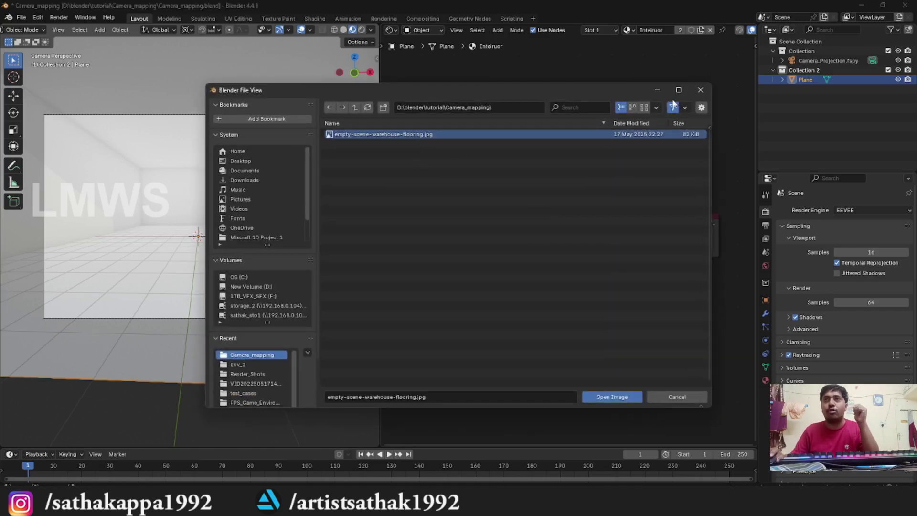
pyautogui.click(643, 107)
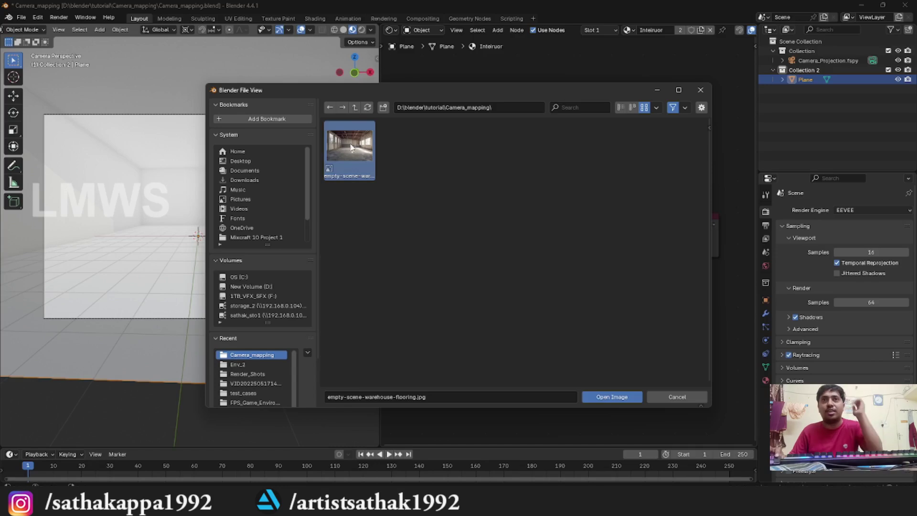
pyautogui.click(629, 399)
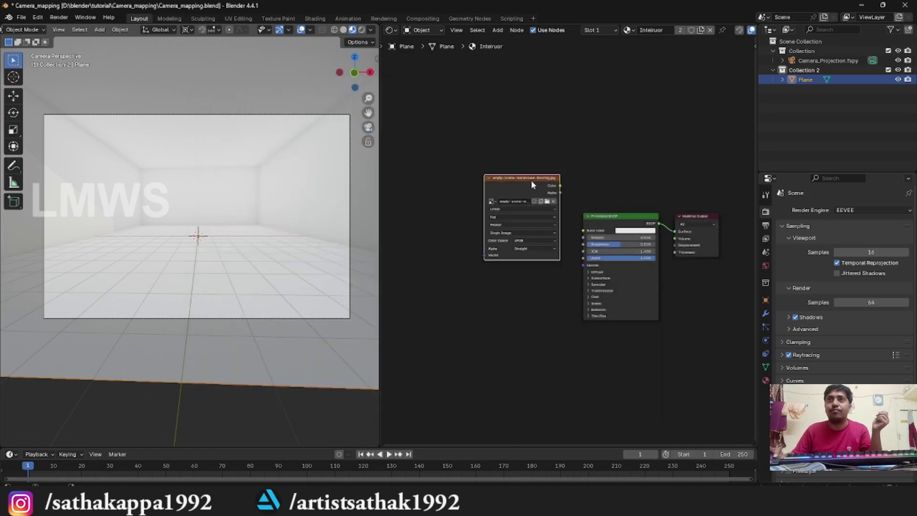
# Connect the image texture's Color output to the Principled BSDF's Base Color and check the texture on the room
pyautogui.moveTo(532, 182); pyautogui.dragTo(488, 213)
pyautogui.moveTo(580, 226); pyautogui.dragTo(582, 230)
pyautogui.moveTo(265, 255); pyautogui.dragTo(288, 263, button='middle')
pyautogui.scroll(-4, 203, 286)
pyautogui.scroll(8, 287, 263)
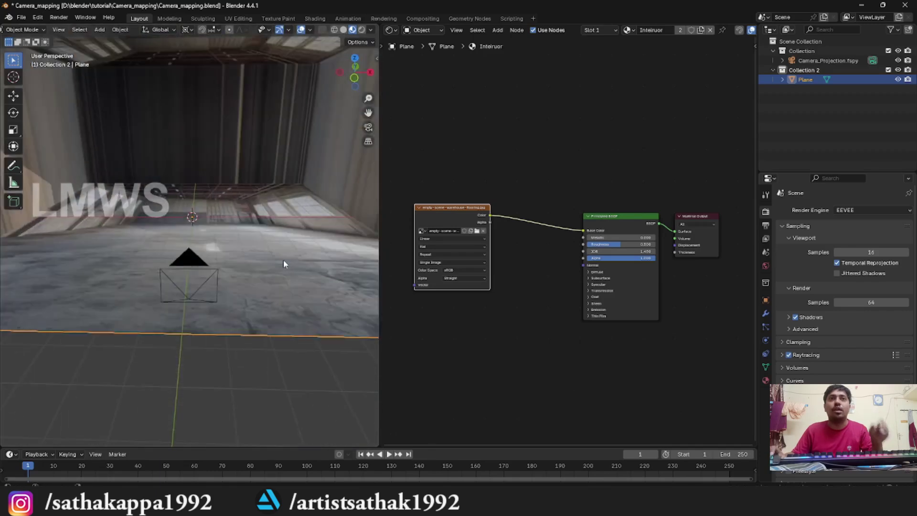
pyautogui.moveTo(193, 271); pyautogui.dragTo(201, 310, button='middle')
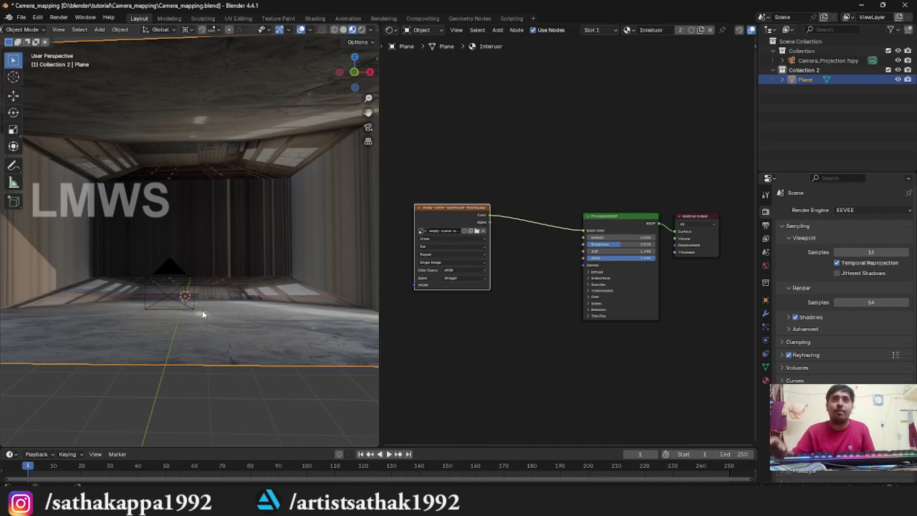
# Add a UV Project modifier to the room plane and assign UVMap as its UV map
pyautogui.click(766, 315)
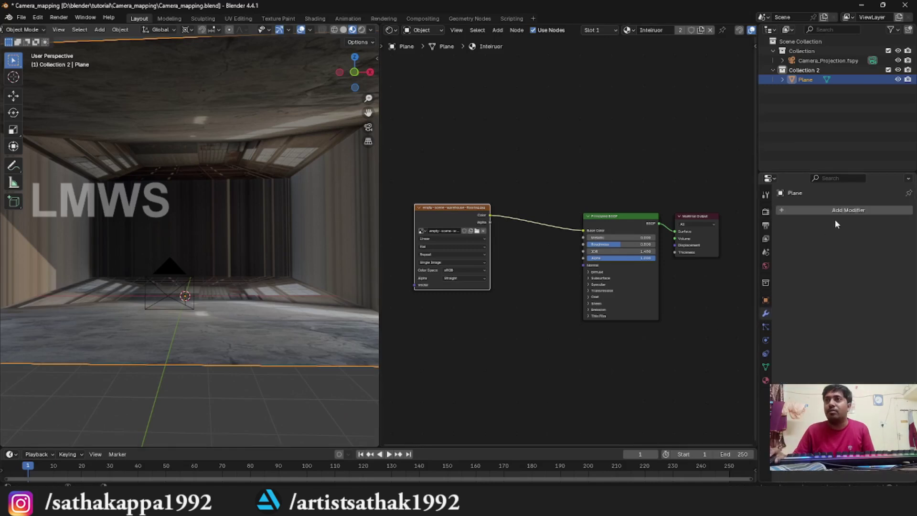
pyautogui.click(847, 211)
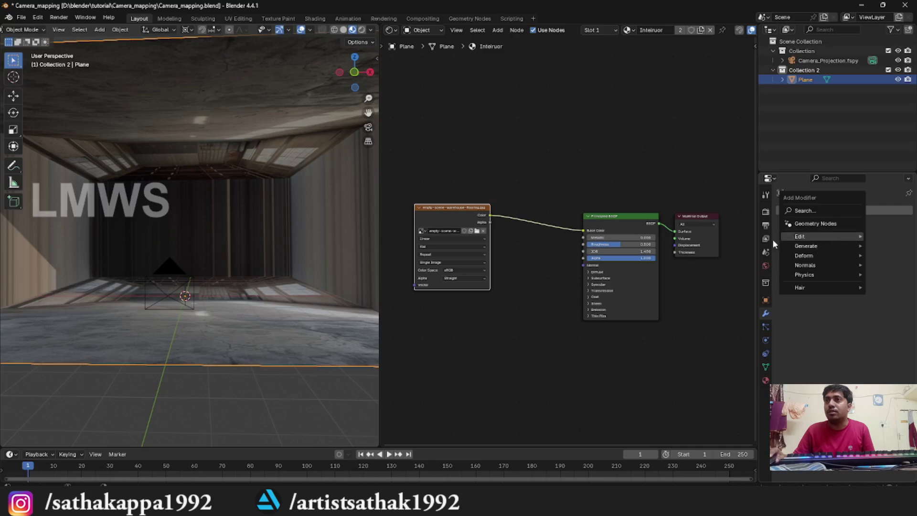
pyautogui.click(842, 210)
pyautogui.moveTo(816, 237)
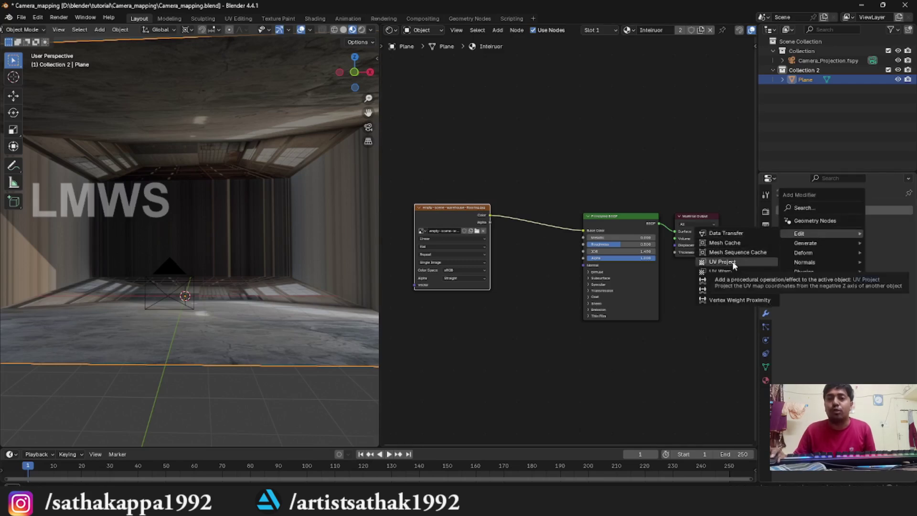
pyautogui.moveTo(145, 276); pyautogui.dragTo(159, 308, button='middle')
pyautogui.click(857, 244)
pyautogui.click(859, 256)
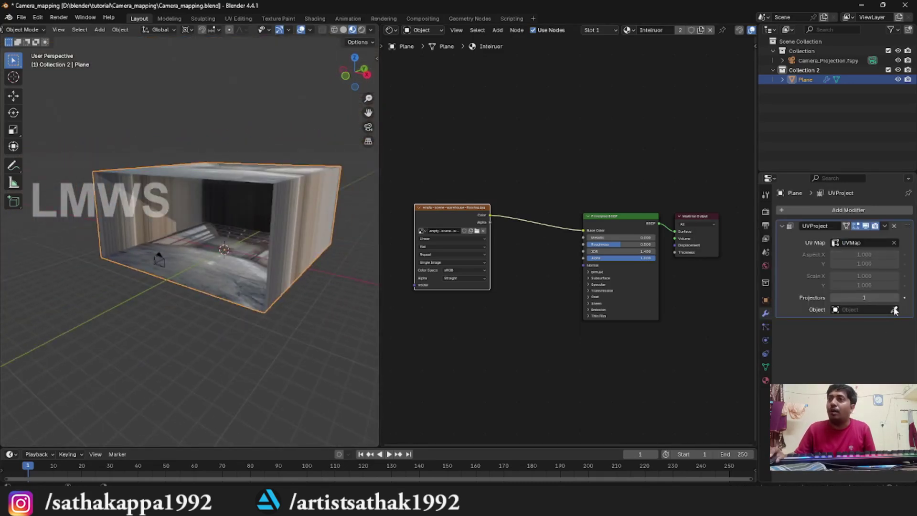
# Set Camera_Projection.fspy as the UV Project modifier's projector object, inspect the room's texture, and save the file
pyautogui.click(895, 310)
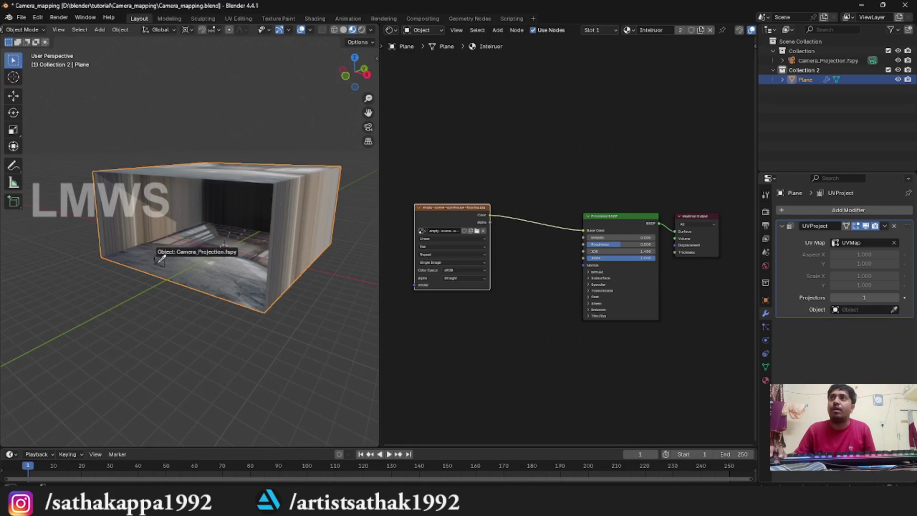
pyautogui.click(161, 259)
pyautogui.scroll(5, 164, 265)
pyautogui.moveTo(166, 267); pyautogui.dragTo(152, 251, button='middle')
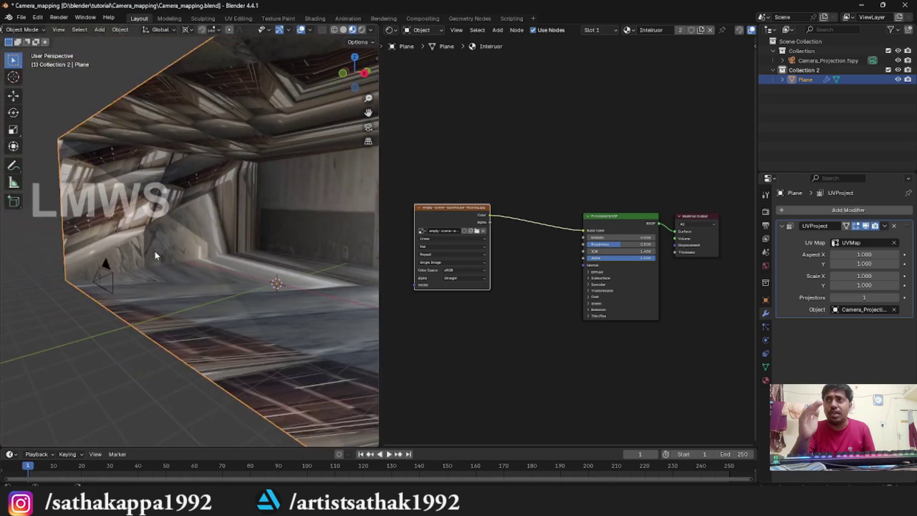
pyautogui.scroll(-5, 154, 251)
pyautogui.moveTo(153, 251); pyautogui.dragTo(133, 259, button='middle')
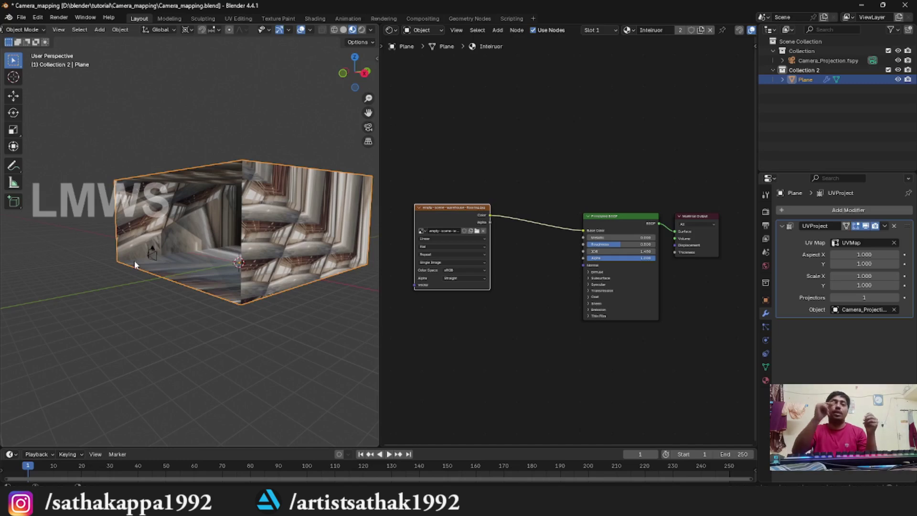
pyautogui.scroll(4, 167, 251)
pyautogui.moveTo(167, 250); pyautogui.dragTo(234, 262, button='middle')
pyautogui.scroll(-5, 158, 308)
pyautogui.scroll(5, 222, 297)
pyautogui.hotkey('ctrl', 's')
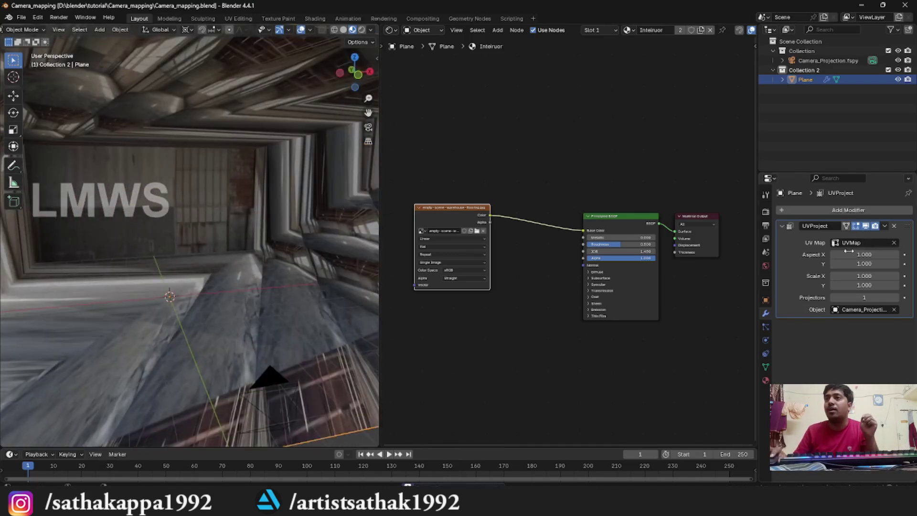
pyautogui.moveTo(865, 255); pyautogui.dragTo(882, 264)
pyautogui.press('Escape')
pyautogui.press('Escape')
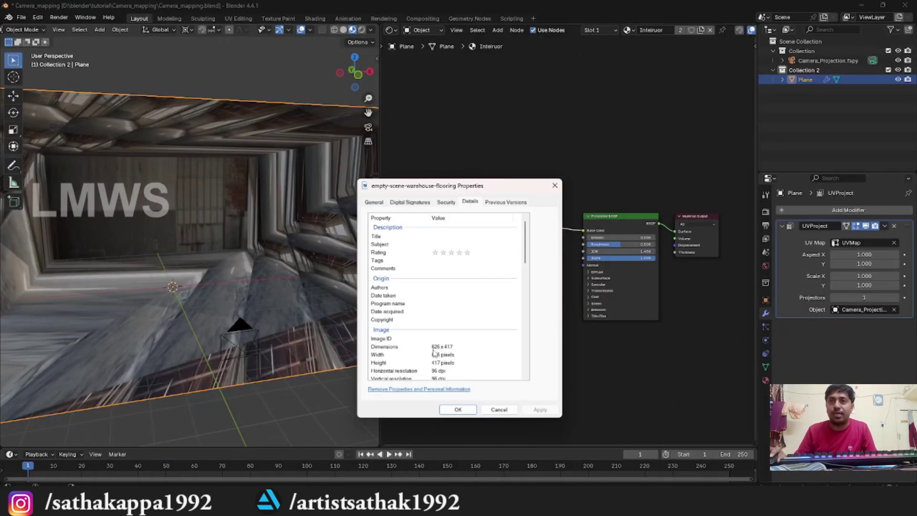
# Switch to Calculator and divide the photo's width of 626 by its height of 417
pyautogui.hotkey('alt', 'Tab')
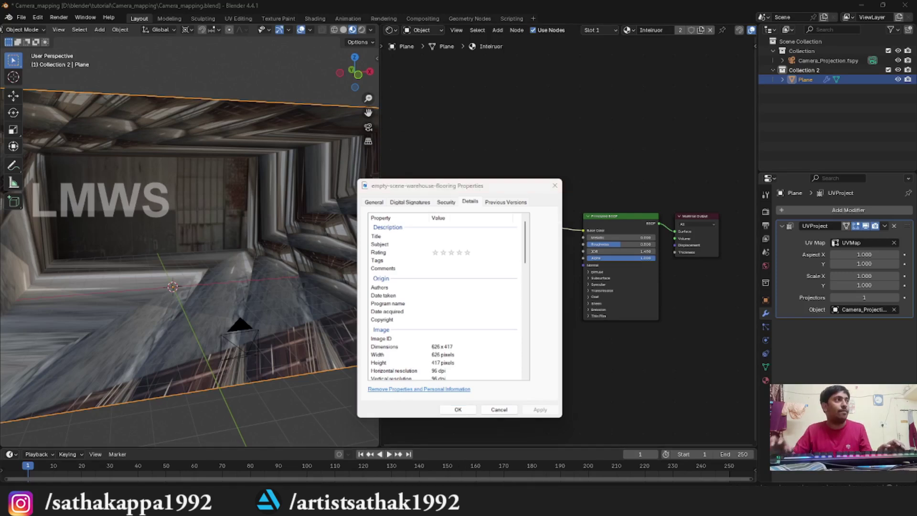
pyautogui.moveTo(628, 144); pyautogui.dragTo(692, 131)
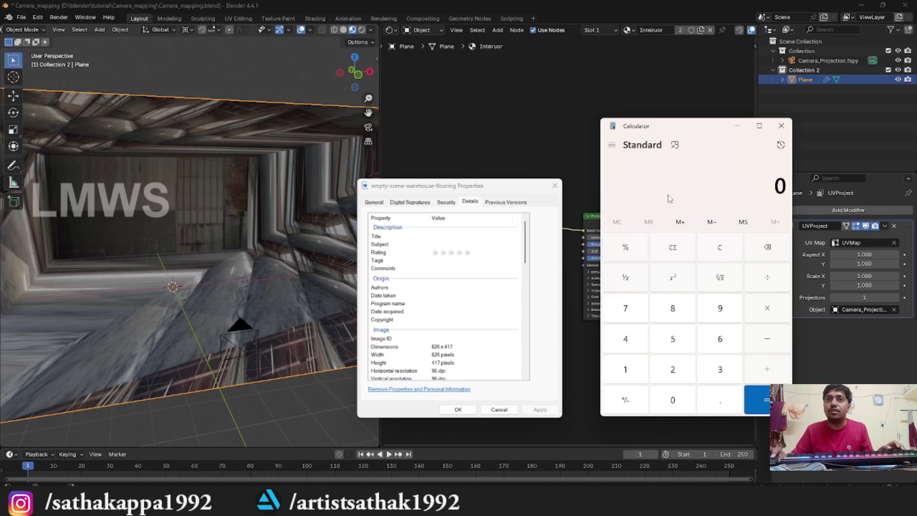
pyautogui.write('626')
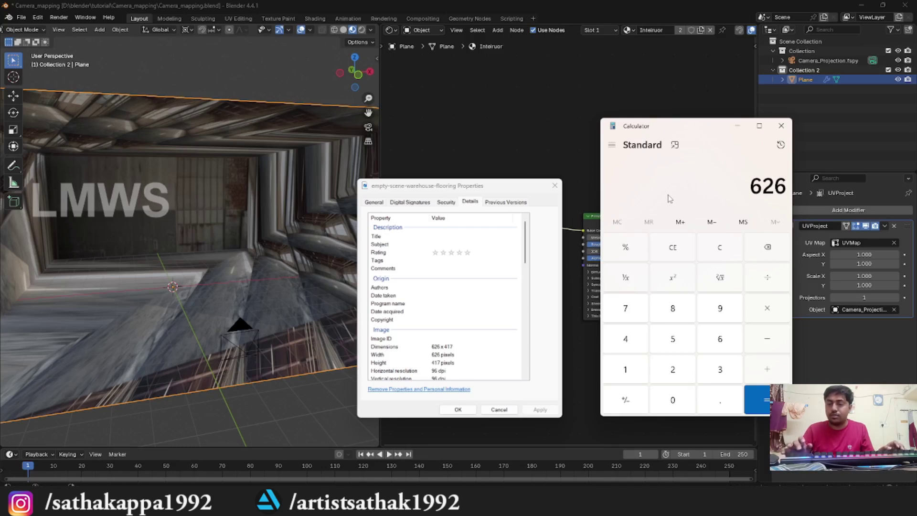
pyautogui.write('/417')
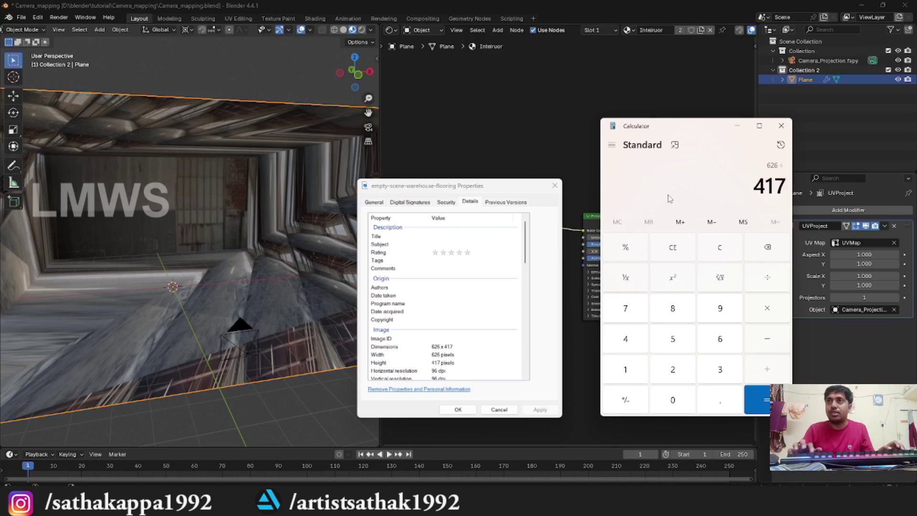
pyautogui.press('Return')
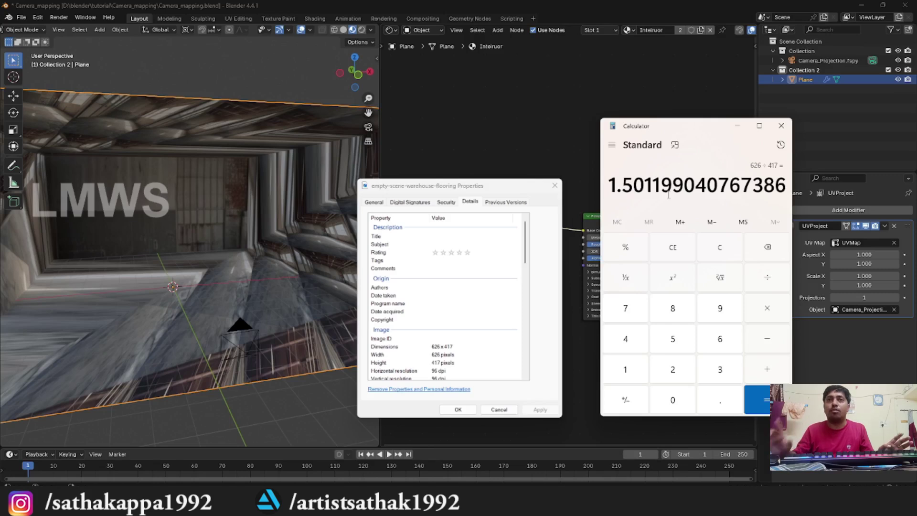
# Back in Blender, set the UV Project modifier's Aspect X to 1.501 and save the file
pyautogui.click(807, 215)
pyautogui.click(855, 254)
pyautogui.write('1')
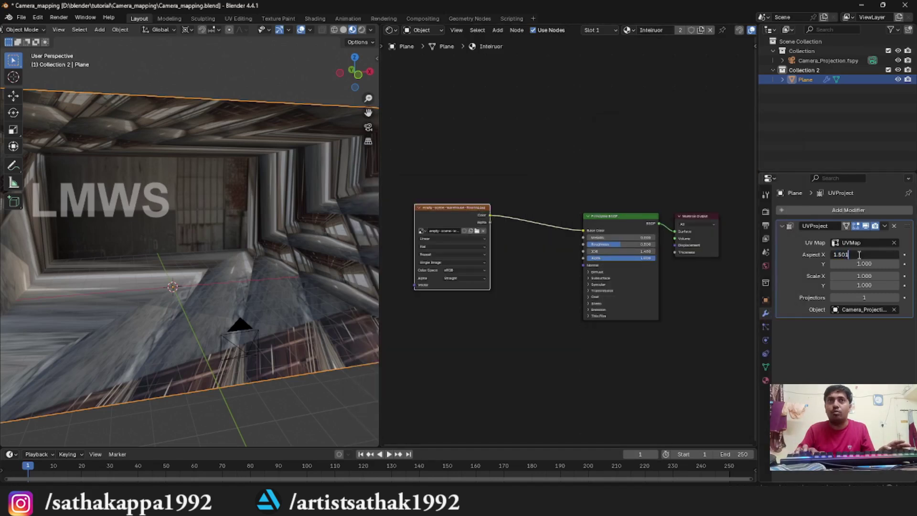
pyautogui.press('Return')
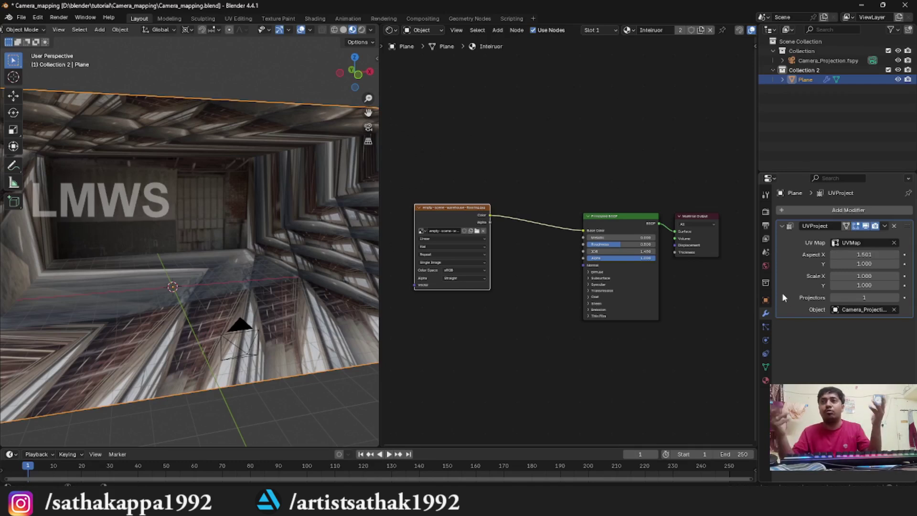
pyautogui.moveTo(287, 293); pyautogui.dragTo(227, 206, button='middle')
pyautogui.hotkey('ctrl', 's')
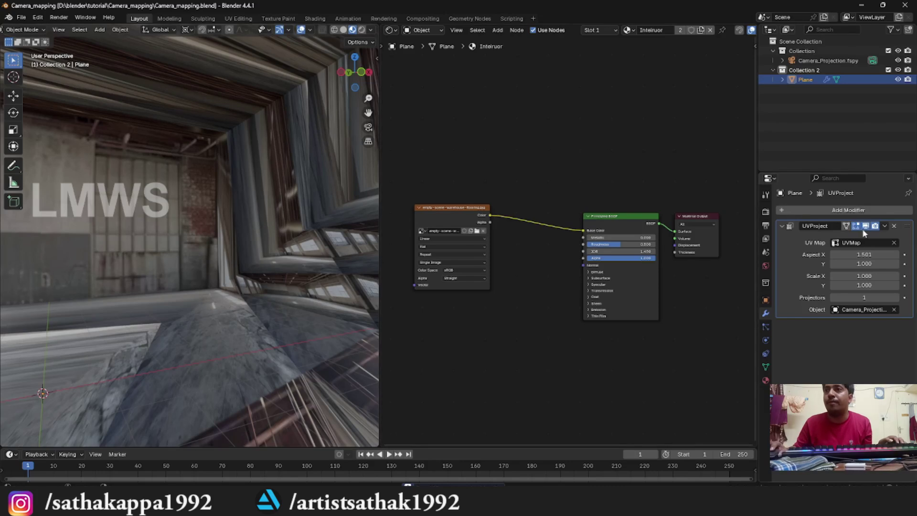
# Disable UV Project in the viewport, and add a Subdivision Surface modifier set to Simple above it in the stack
pyautogui.click(786, 225)
pyautogui.click(865, 226)
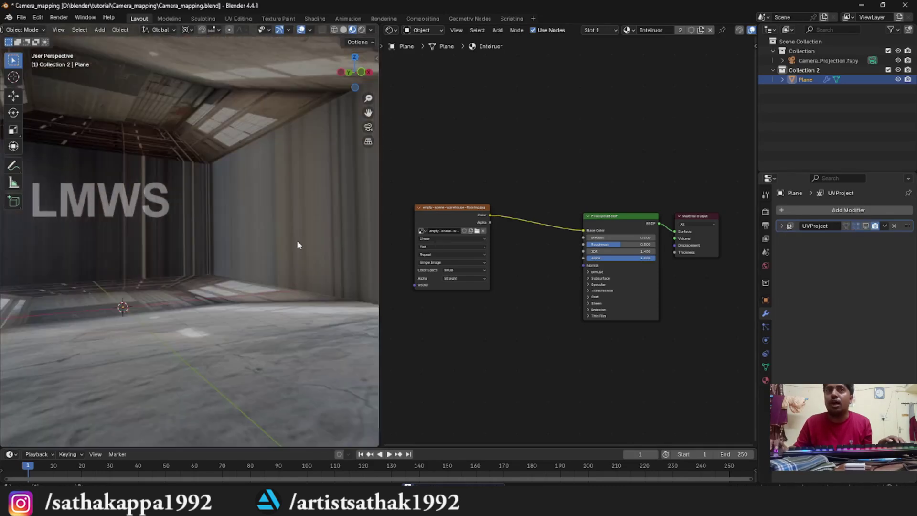
pyautogui.click(846, 215)
pyautogui.moveTo(849, 207)
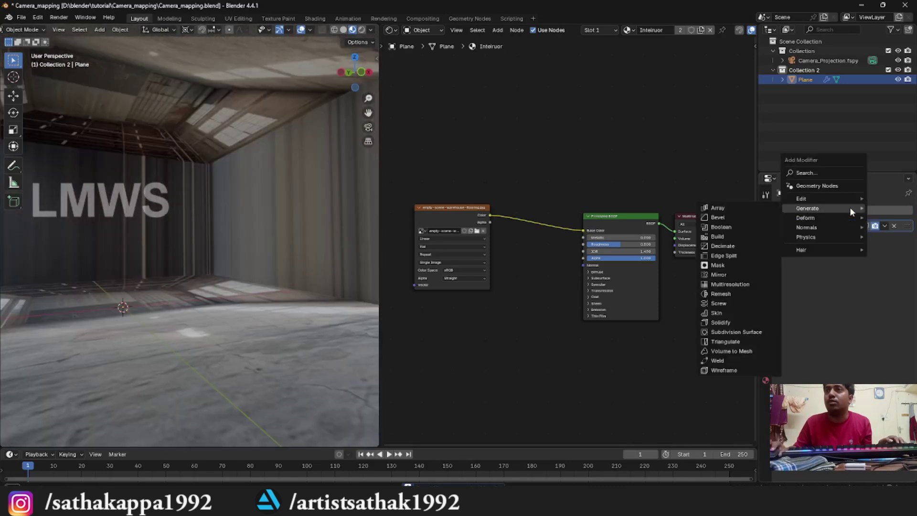
pyautogui.click(744, 333)
pyautogui.scroll(-5, 245, 225)
pyautogui.moveTo(246, 225); pyautogui.dragTo(374, 249, button='middle')
pyautogui.click(876, 253)
pyautogui.scroll(5, 374, 249)
pyautogui.moveTo(907, 238); pyautogui.dragTo(907, 225)
pyautogui.scroll(-2, 197, 238)
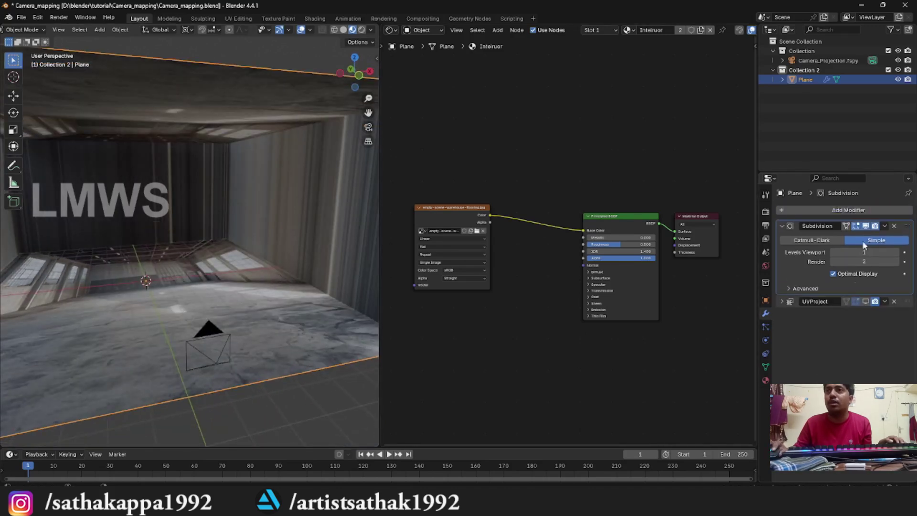
# Re-enable UV Project in the viewport and compare the projection with the Subdivision modifier off and on
pyautogui.click(865, 301)
pyautogui.moveTo(229, 311); pyautogui.dragTo(313, 289, button='middle')
pyautogui.click(865, 226)
pyautogui.click(866, 227)
pyautogui.moveTo(233, 257); pyautogui.dragTo(217, 241, button='middle')
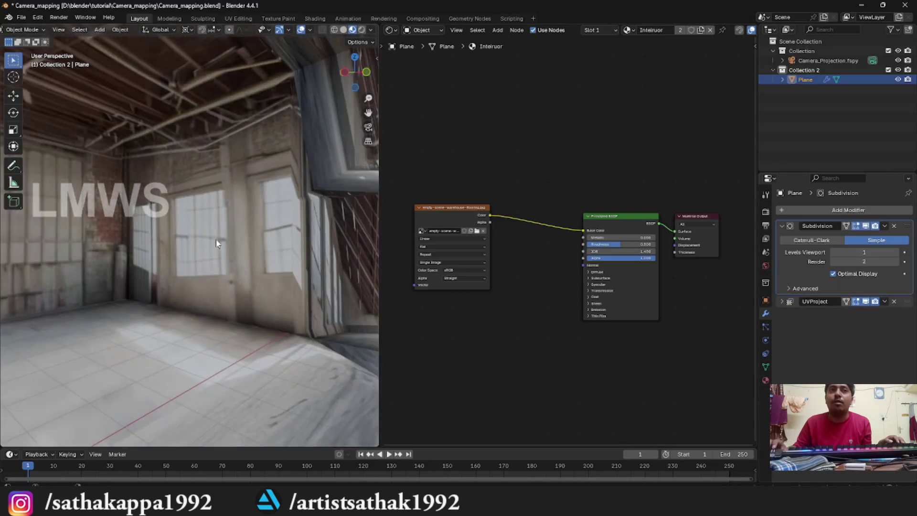
# Set the Subdivision modifier's viewport and render levels to 4 and check the projected photo through the camera
pyautogui.click(897, 252)
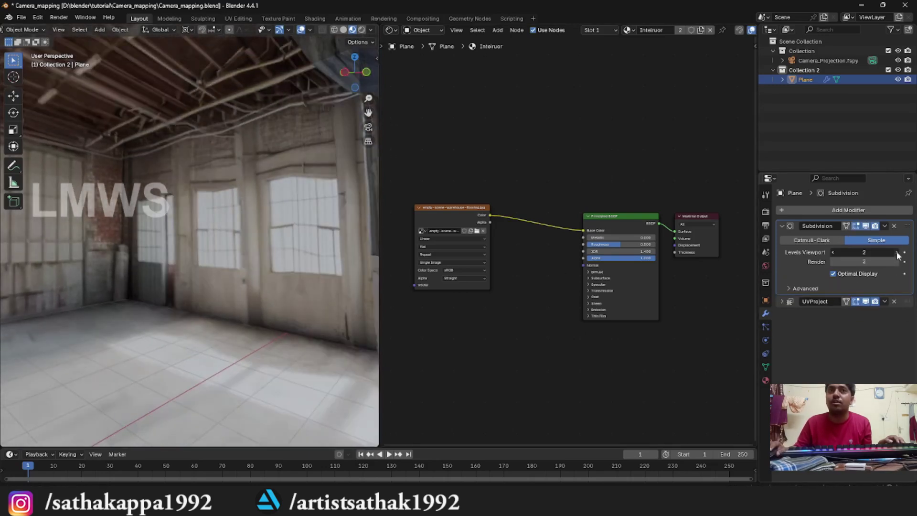
pyautogui.click(896, 252)
pyautogui.click(896, 252)
pyautogui.click(895, 262)
pyautogui.click(896, 262)
pyautogui.moveTo(96, 305); pyautogui.dragTo(256, 294, button='middle')
pyautogui.scroll(-4, 256, 294)
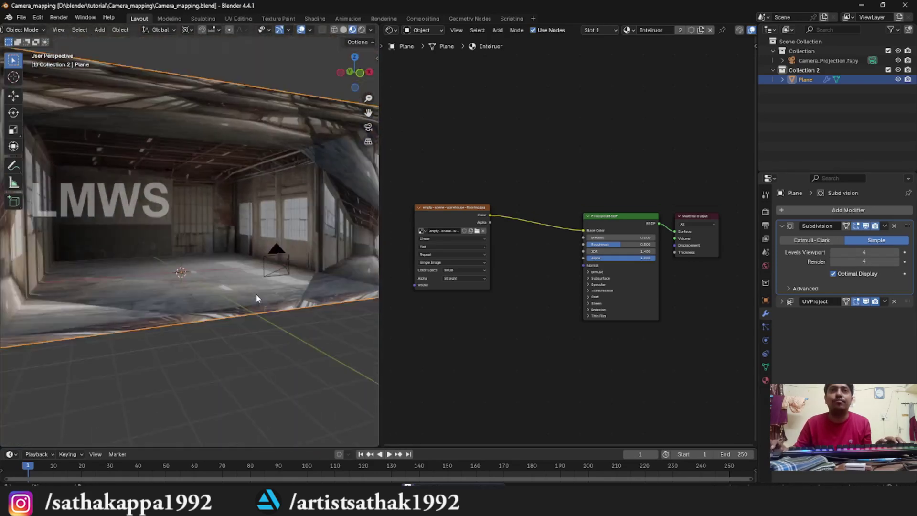
pyautogui.scroll(4, 256, 294)
pyautogui.press('KP_0')
pyautogui.scroll(-3, 256, 294)
pyautogui.scroll(3, 256, 298)
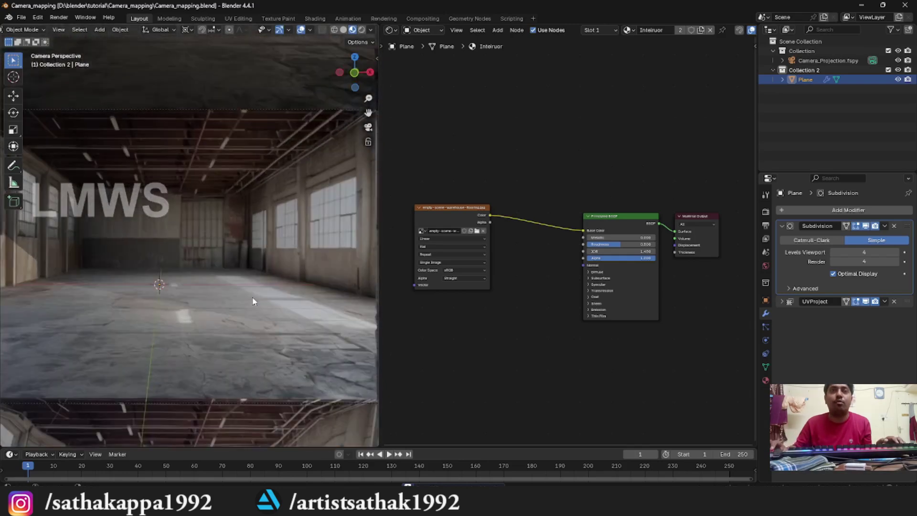
pyautogui.keyDown('shift'); pyautogui.moveTo(239, 311); pyautogui.dragTo(222, 331, button='middle'); pyautogui.keyUp('shift')
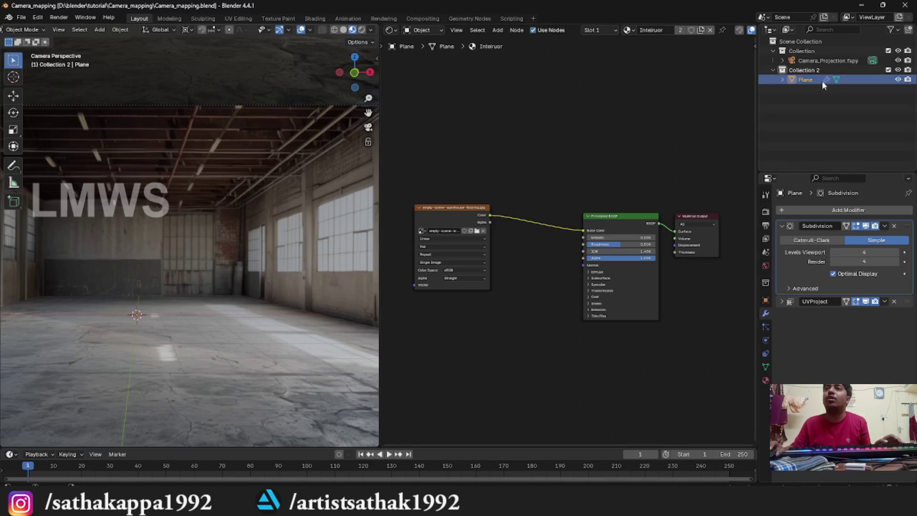
# Add a second camera and move it horizontally outside the room's open end, to about X 0.7 m, Y -11.7 m
pyautogui.moveTo(239, 167); pyautogui.dragTo(224, 220, button='middle')
pyautogui.hotkey('shift', 'a')
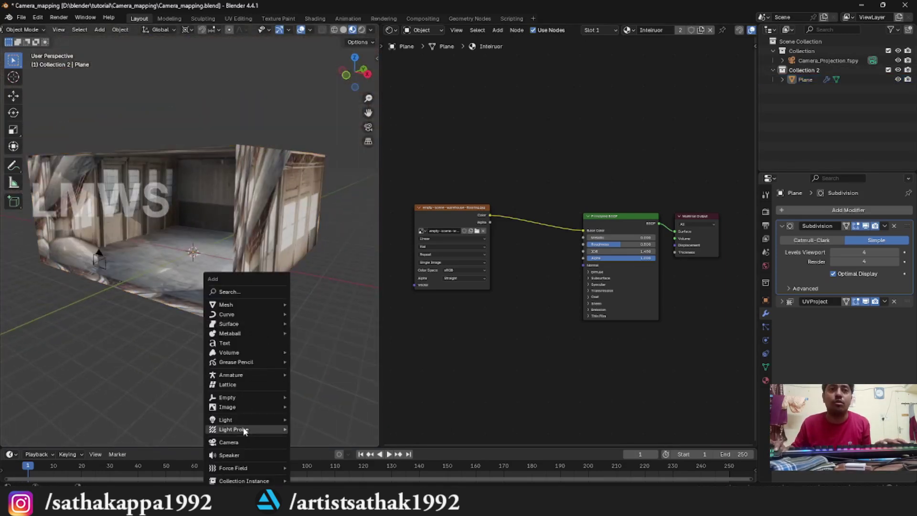
pyautogui.click(241, 441)
pyautogui.scroll(4, 229, 344)
pyautogui.moveTo(191, 339); pyautogui.dragTo(265, 335, button='middle')
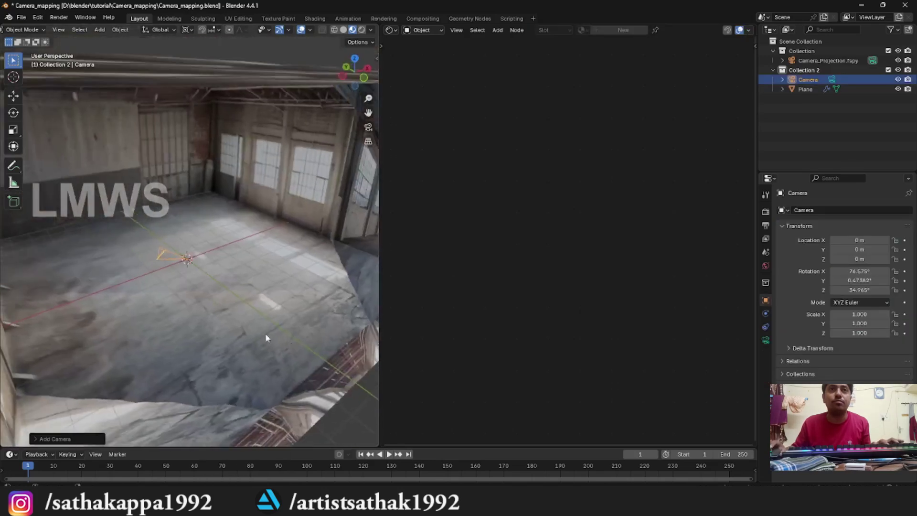
pyautogui.scroll(-4, 265, 334)
pyautogui.press('g')
pyautogui.hotkey('shift', 'z')
pyautogui.click(313, 362)
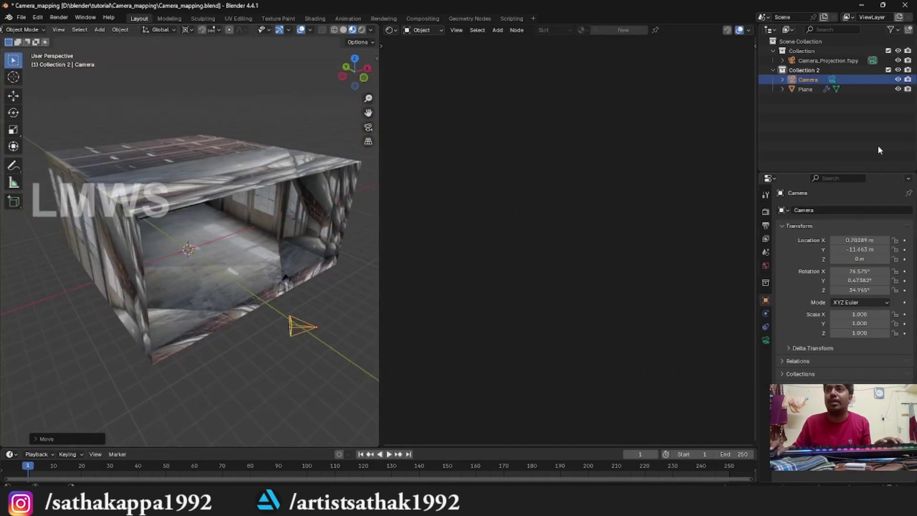
# Rename the new camera in Collection 2 as Active_Camera
pyautogui.doubleClick(823, 80)
pyautogui.write('Ac')
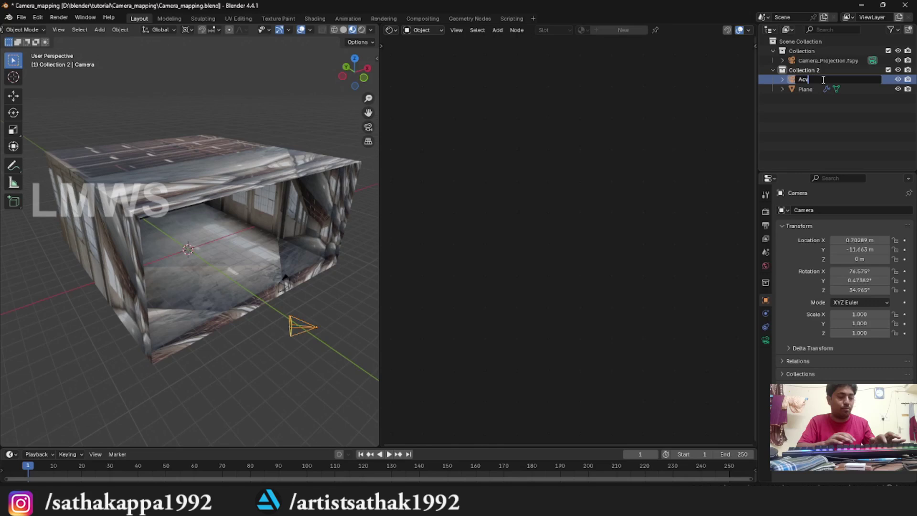
pyautogui.write('tive')
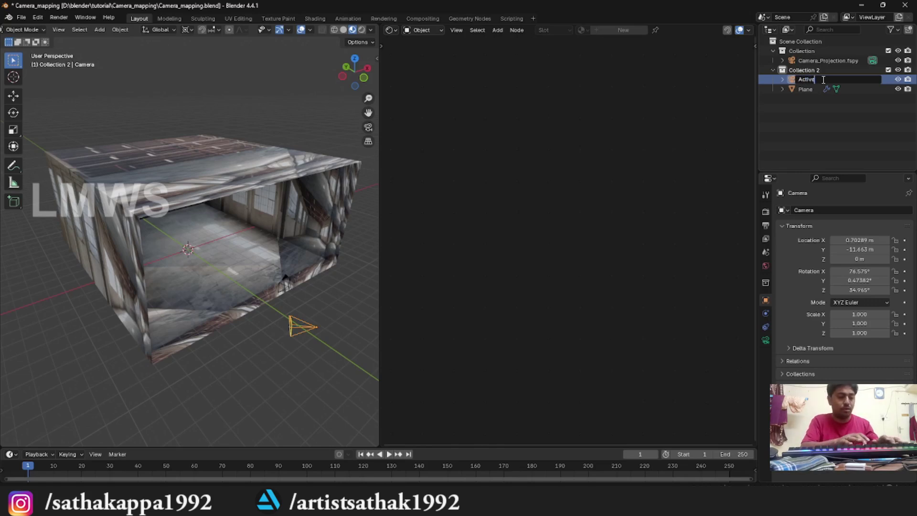
pyautogui.write('_Camera')
pyautogui.press('Return')
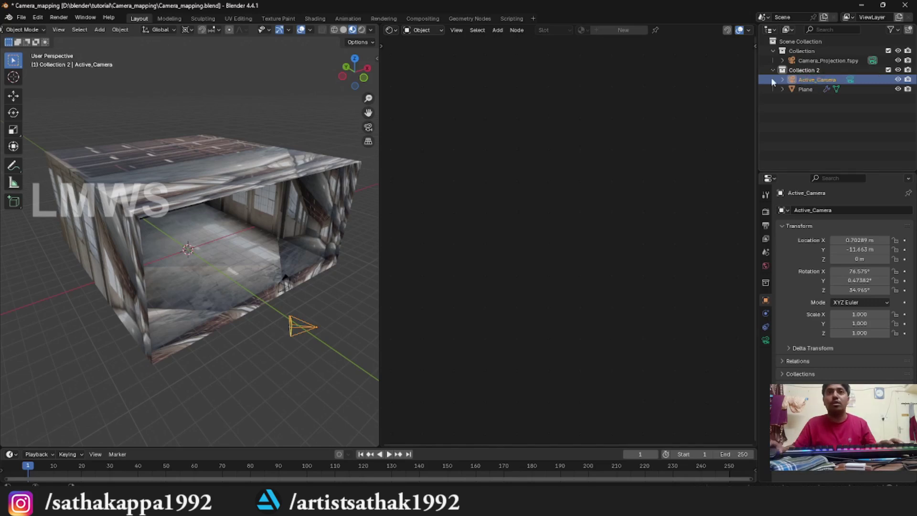
pyautogui.press('t')
pyautogui.press('g')
pyautogui.press('z')
pyautogui.press('Escape')
# Change the transform pivot point and rotate Active_Camera about the global Z axis to about 8.7°, facing into the room
pyautogui.click(189, 29)
pyautogui.click(205, 81)
pyautogui.press('r')
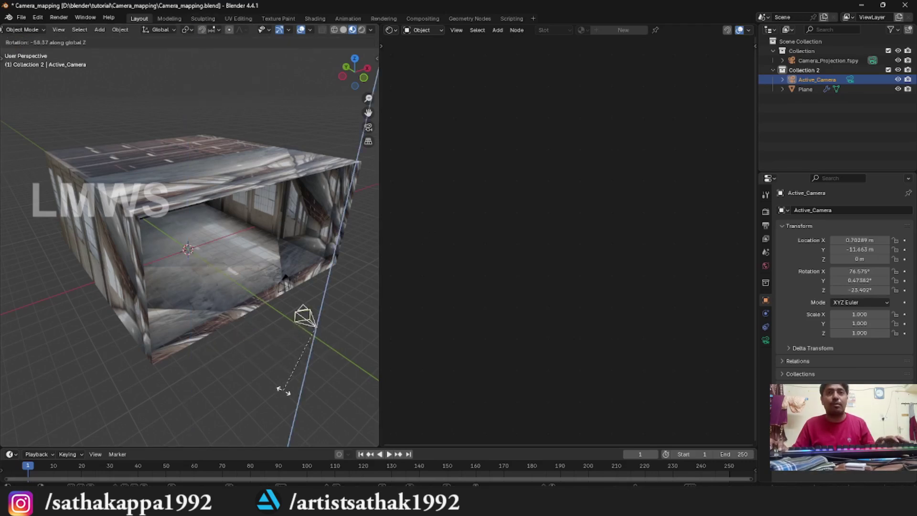
pyautogui.click(330, 346)
pyautogui.press('KP_Decimal')
# Check the warehouse projection through the Camera_Projection.fspy camera and from a view outside the room
pyautogui.click(156, 216)
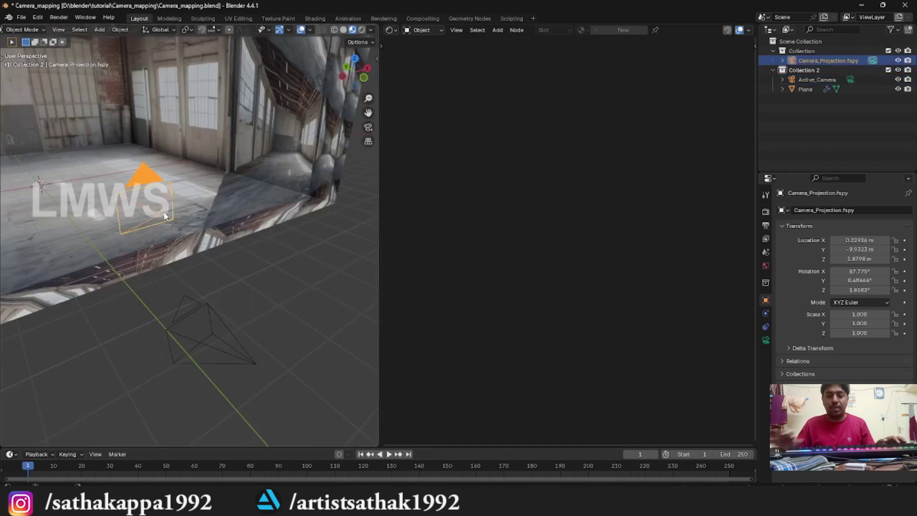
pyautogui.press('ctrl+KP_0')
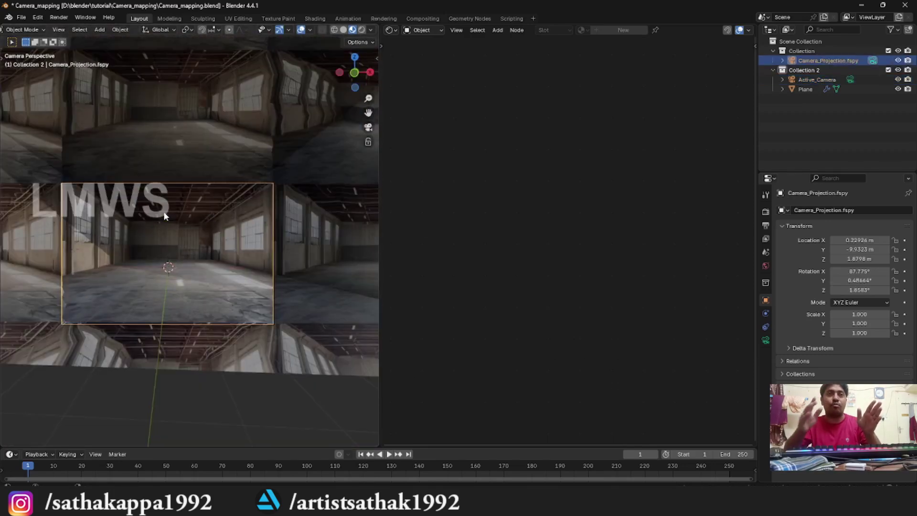
pyautogui.scroll(-4, 164, 215)
pyautogui.moveTo(163, 216); pyautogui.dragTo(251, 287, button='middle')
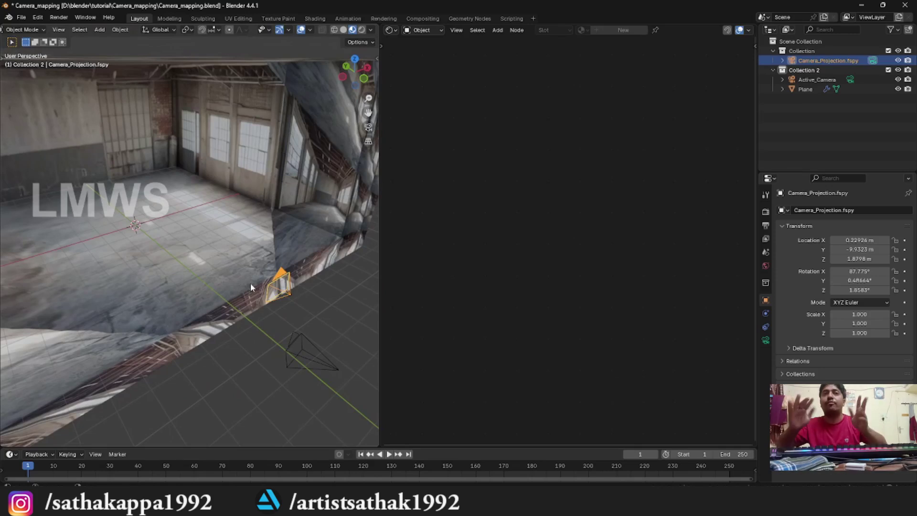
# Make Active_Camera the scene camera and look through it
pyautogui.click(308, 366)
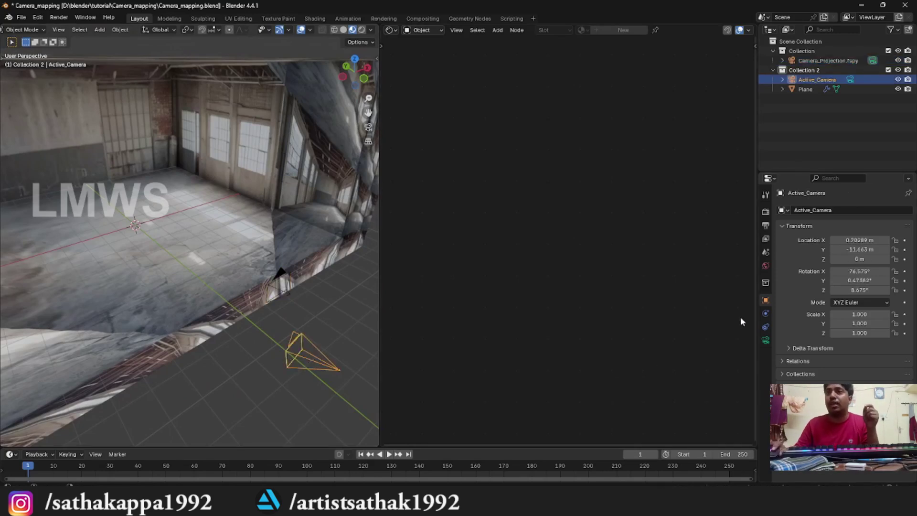
pyautogui.click(766, 252)
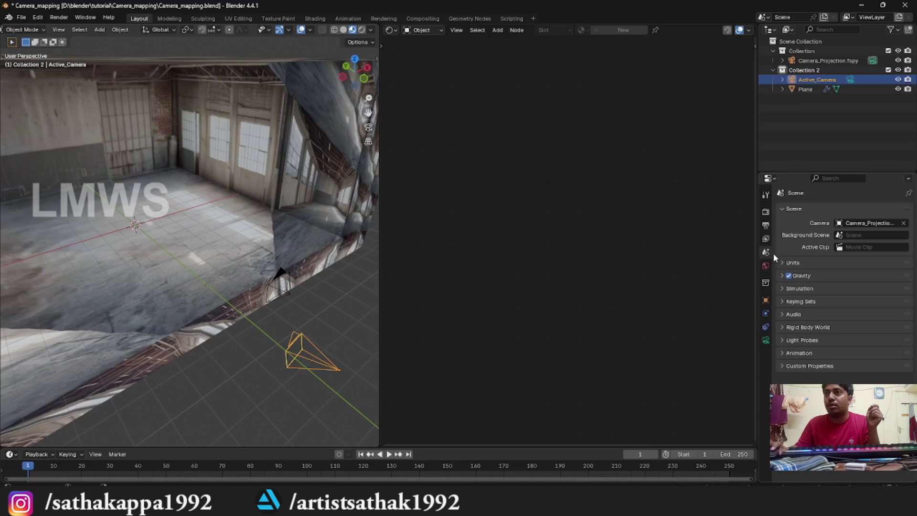
pyautogui.click(877, 224)
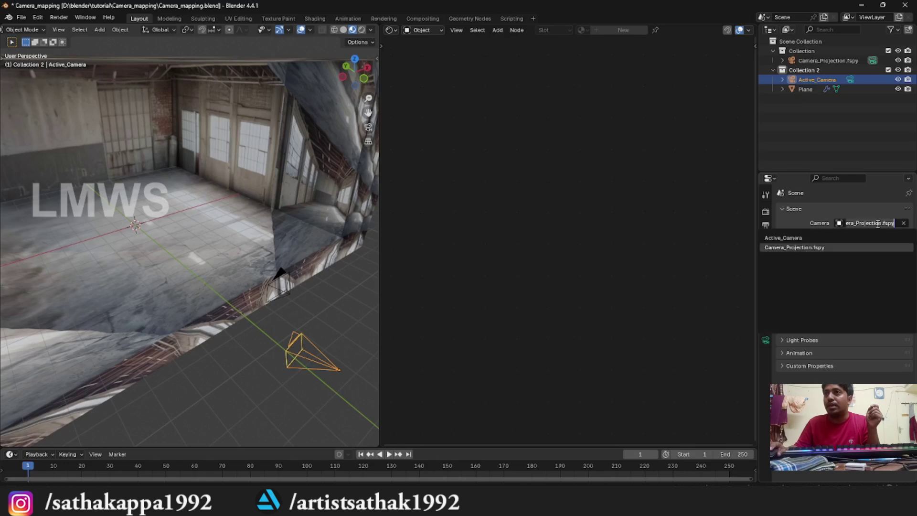
pyautogui.click(843, 240)
pyautogui.press('KP_0')
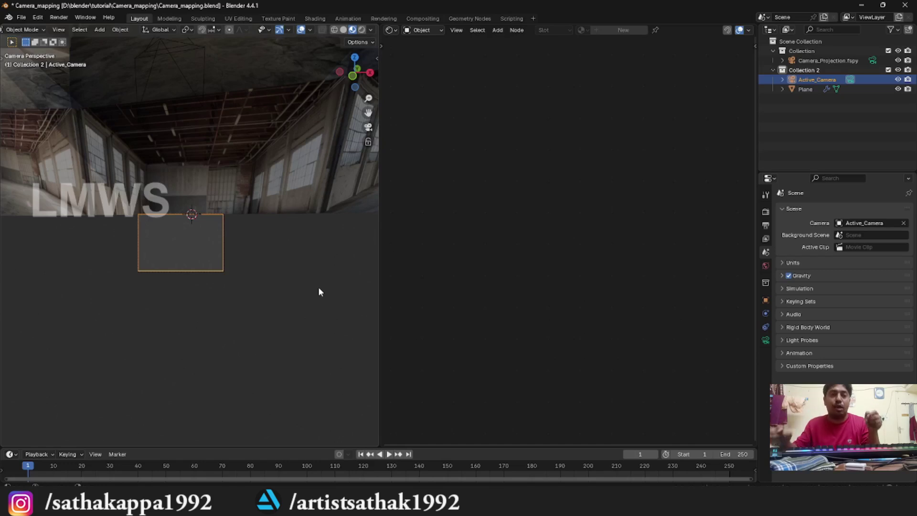
# Raise Active_Camera to about Z 5.2 m so that it frames the warehouse's back wall and floor
pyautogui.press('g')
pyautogui.click(267, 184)
pyautogui.scroll(7, 266, 183)
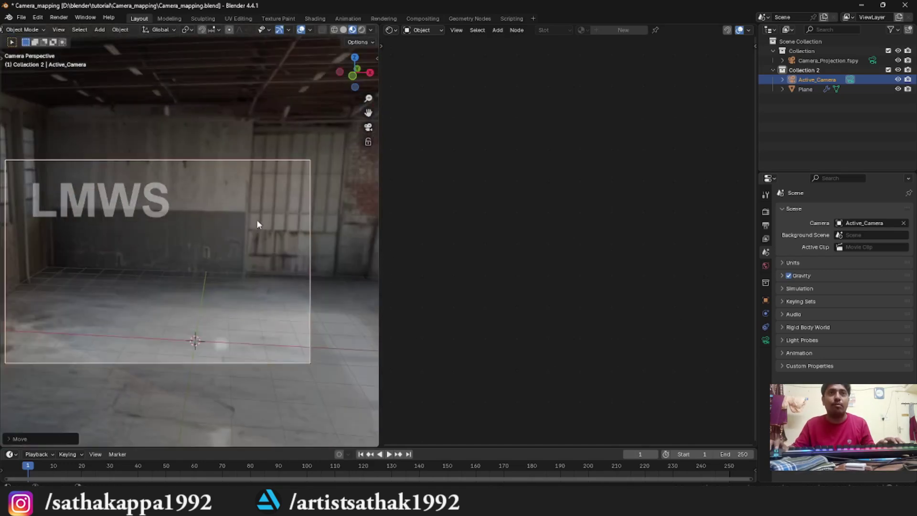
pyautogui.scroll(-2, 257, 219)
# Turn the empty Shader Editor area into a second 3D viewport that shows the room and both cameras from outside
pyautogui.click(389, 29)
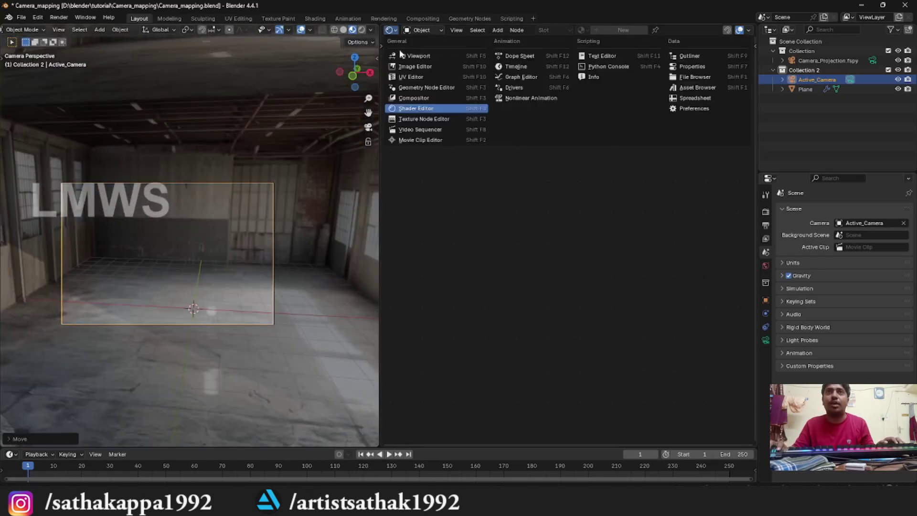
pyautogui.click(403, 56)
pyautogui.moveTo(466, 97); pyautogui.dragTo(530, 261, button='middle')
pyautogui.moveTo(231, 272)
pyautogui.mouseDown(button='middle')
pyautogui.moveTo(217, 282)
pyautogui.moveTo(227, 282)
pyautogui.mouseUp(button='middle')
pyautogui.press('KP_0')
pyautogui.scroll(-4, 231, 277)
pyautogui.scroll(1, 232, 281)
# Lock the camera to the view and turn Active_Camera towards the windows on the room's side wall
pyautogui.press('n')
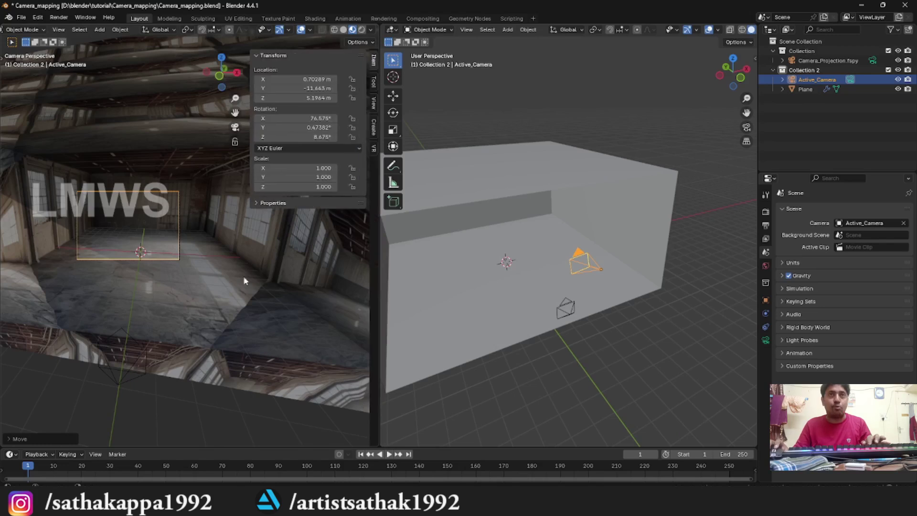
pyautogui.click(374, 105)
pyautogui.click(319, 190)
pyautogui.moveTo(214, 253); pyautogui.dragTo(164, 241, button='middle')
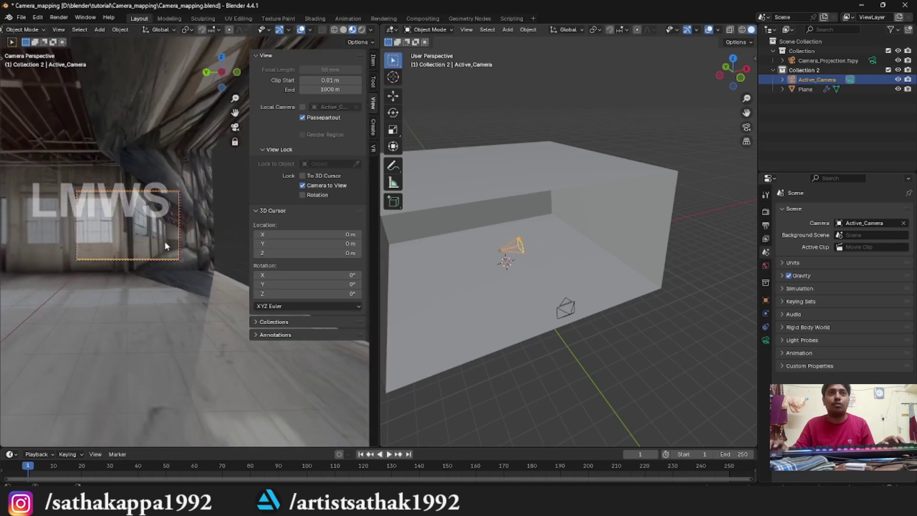
# Steer Active_Camera through the locked view to face the back wall and its large door, and release the camera lock
pyautogui.click(327, 186)
pyautogui.click(302, 186)
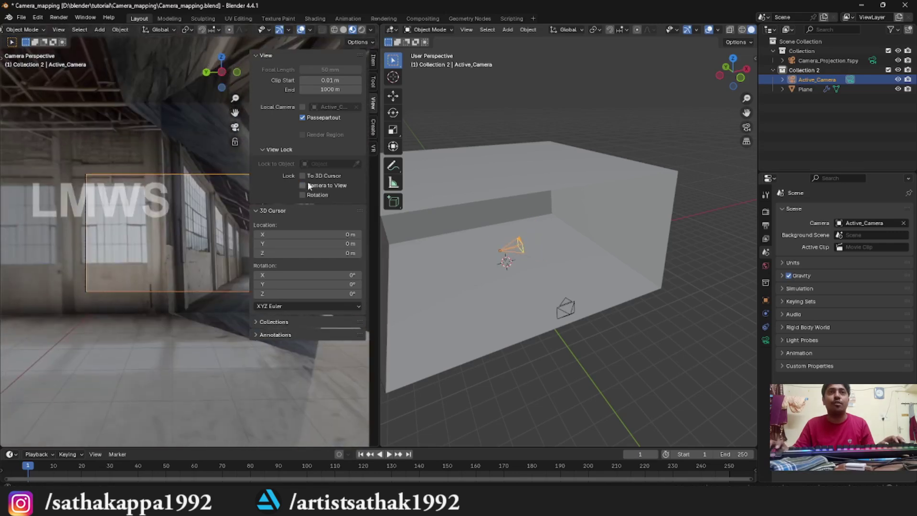
pyautogui.moveTo(199, 248); pyautogui.dragTo(224, 281, button='middle')
pyautogui.moveTo(245, 278); pyautogui.dragTo(136, 268, button='middle')
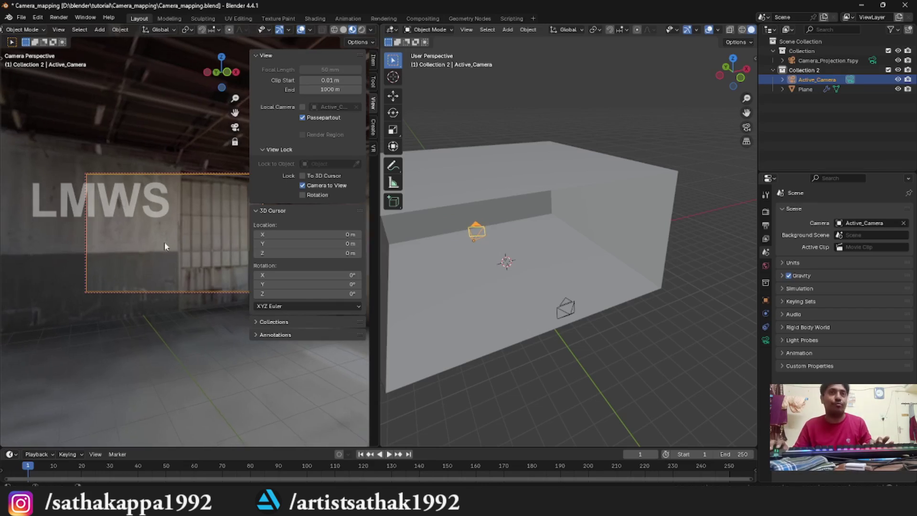
pyautogui.click(301, 186)
pyautogui.press('n')
# Examine the projected photo on the room mesh from several angles outside the camera view, with the mesh in Edit Mode
pyautogui.scroll(-2, 176, 251)
pyautogui.moveTo(179, 253); pyautogui.dragTo(202, 268, button='middle')
pyautogui.scroll(-3, 167, 268)
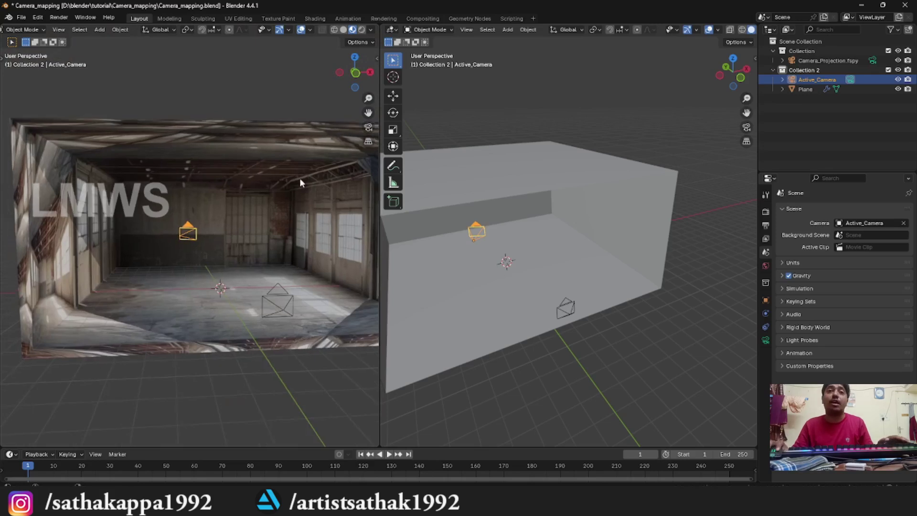
pyautogui.click(299, 182)
pyautogui.press('Tab')
pyautogui.scroll(4, 229, 225)
pyautogui.moveTo(200, 229); pyautogui.dragTo(136, 160, button='middle')
pyautogui.scroll(-4, 167, 231)
pyautogui.scroll(5, 236, 228)
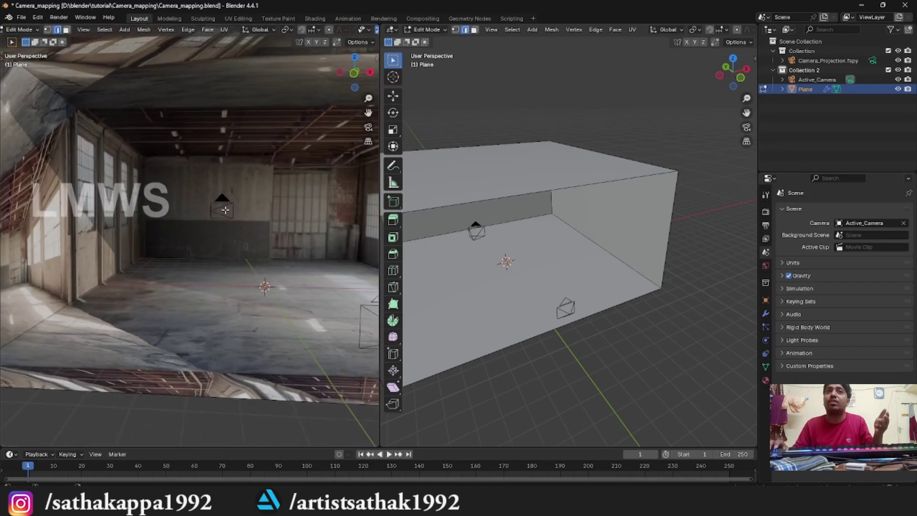
pyautogui.moveTo(308, 247); pyautogui.dragTo(252, 235, button='middle')
pyautogui.scroll(-2, 252, 238)
# Return the room mesh to Object Mode and save the Camera_mapping file
pyautogui.press('Tab')
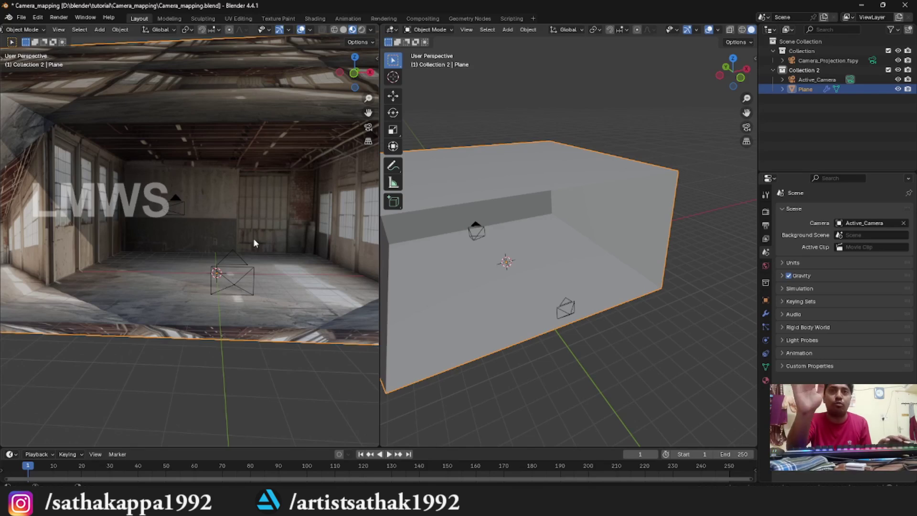
pyautogui.hotkey('ctrl', 's')
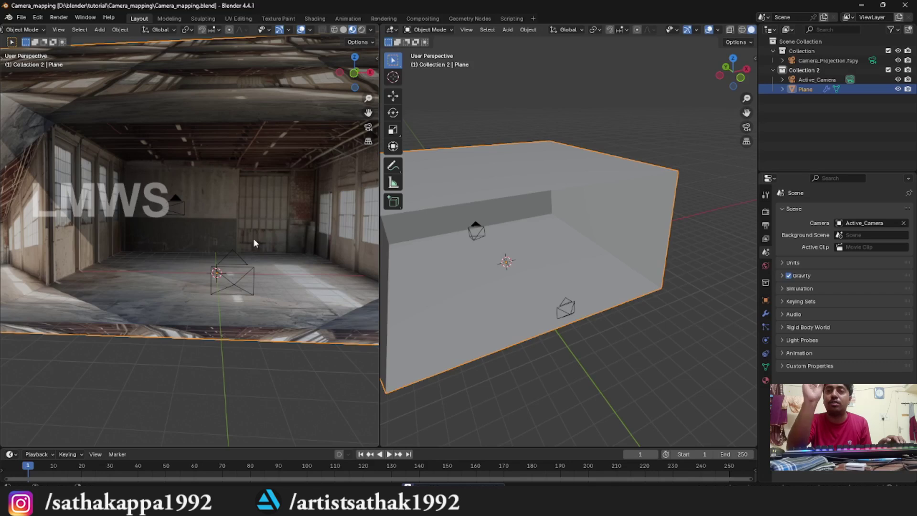
# Select the fSpy projection camera and set the render resolution to 1280 × 720 px
pyautogui.scroll(-5, 253, 238)
pyautogui.moveTo(253, 238); pyautogui.dragTo(199, 314, button='middle')
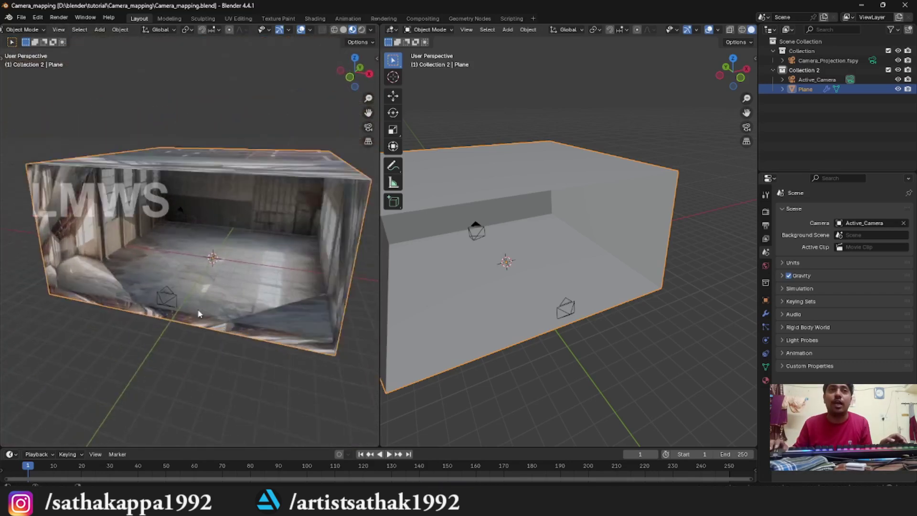
pyautogui.scroll(2, 198, 314)
pyautogui.click(162, 328)
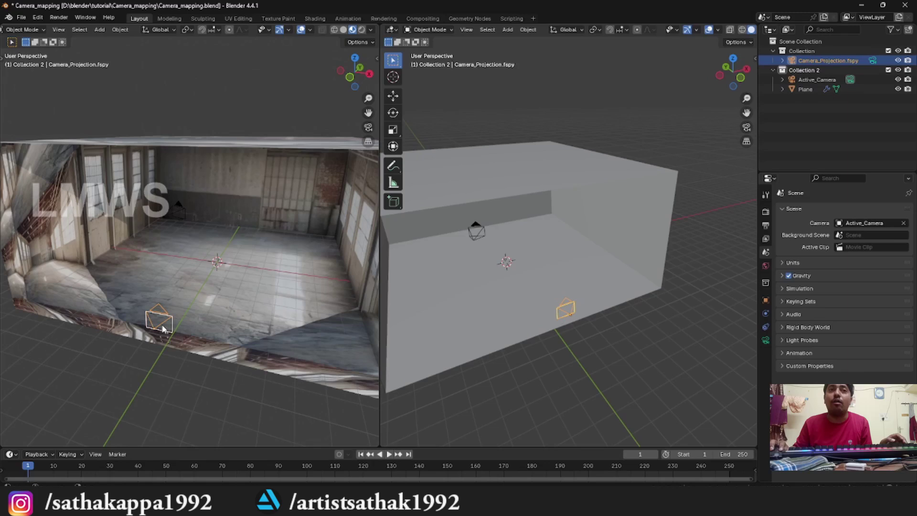
pyautogui.click(765, 340)
pyautogui.click(765, 226)
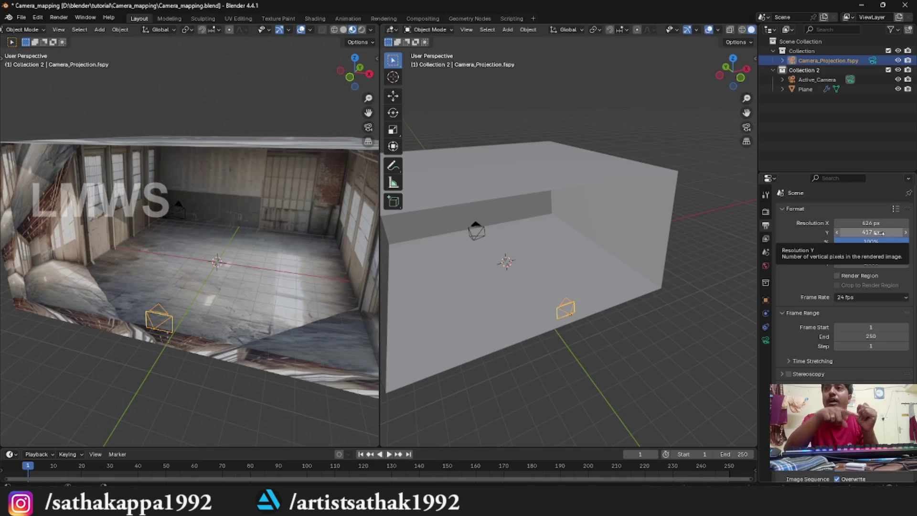
pyautogui.click(868, 223)
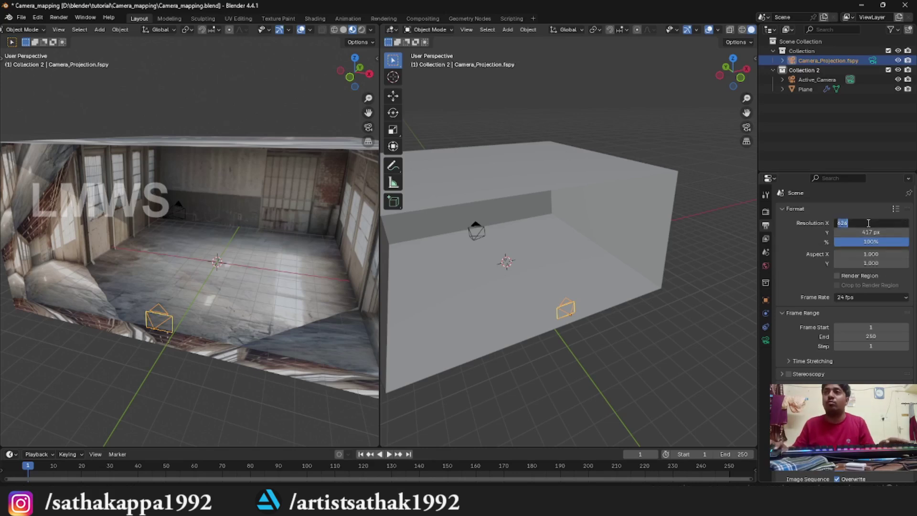
pyautogui.write('1280')
pyautogui.press('Tab')
pyautogui.write('720')
pyautogui.press('Return')
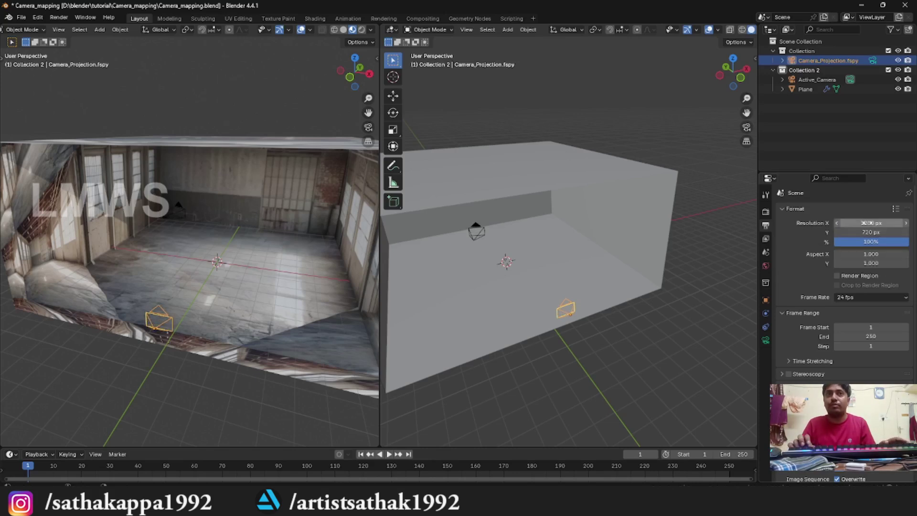
# Make Camera_Projection.fspy the scene camera and inspect the room's projection through it at the new resolution
pyautogui.press('KP_0')
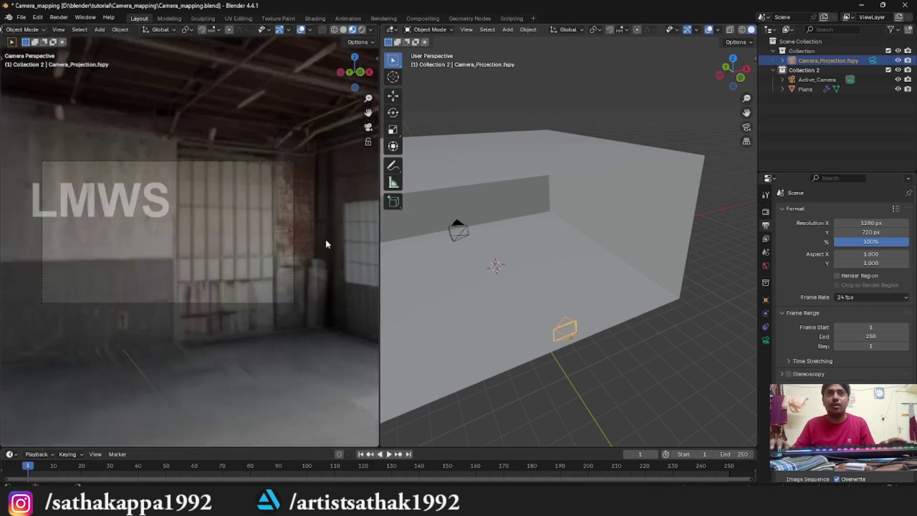
pyautogui.scroll(-3, 321, 244)
pyautogui.click(765, 252)
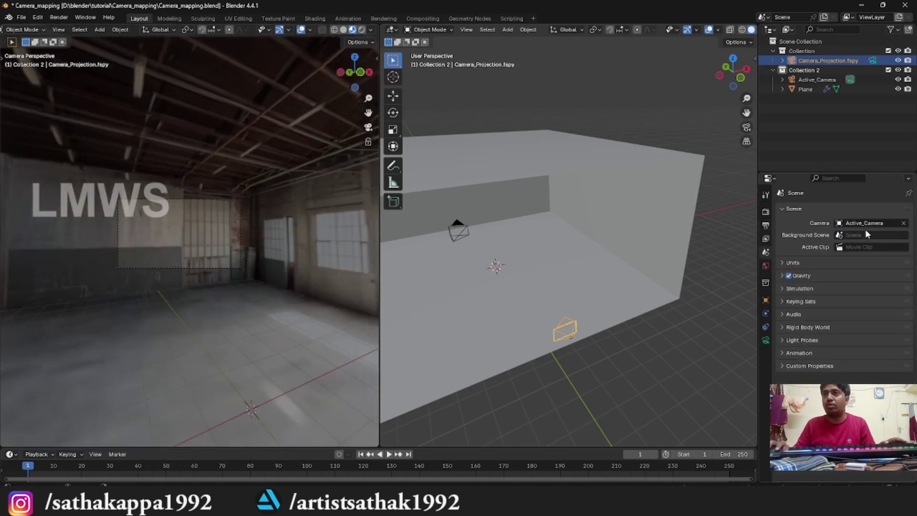
pyautogui.click(864, 223)
pyautogui.click(840, 245)
pyautogui.scroll(4, 242, 220)
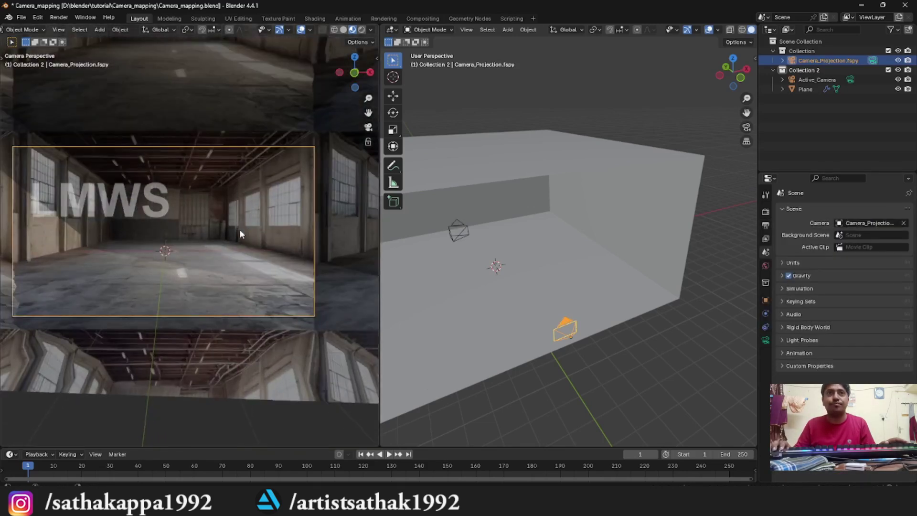
pyautogui.scroll(3, 282, 248)
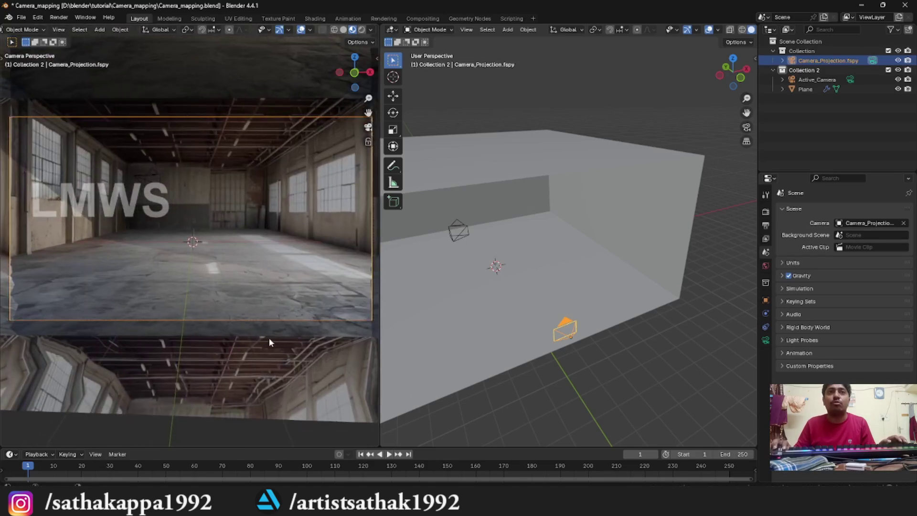
# Set the Aspect X of the room's UV Project modifier to 1.771
pyautogui.click(268, 342)
pyautogui.click(765, 314)
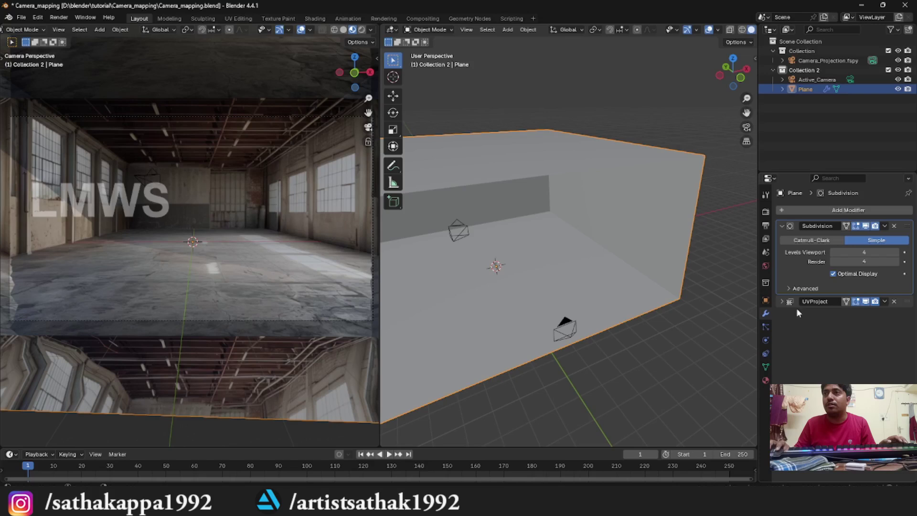
pyautogui.click(782, 301)
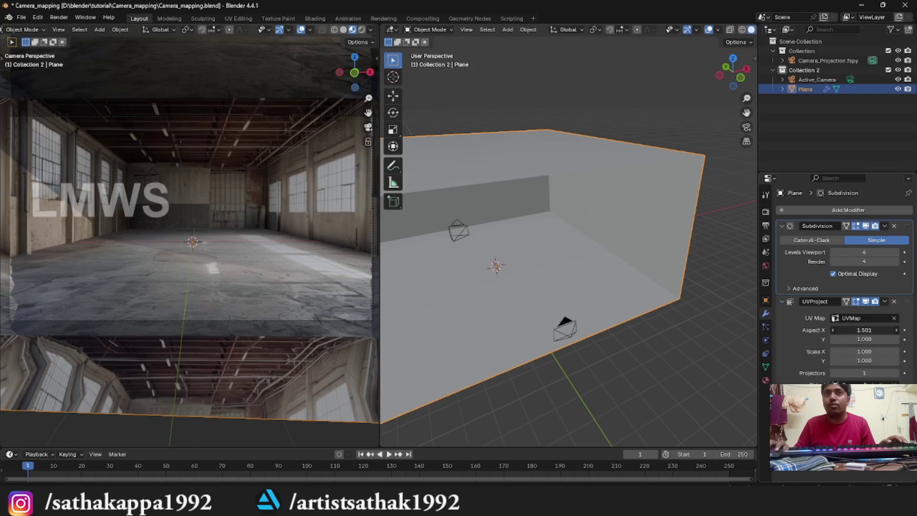
pyautogui.moveTo(864, 330); pyautogui.dragTo(871, 330)
pyautogui.click(864, 329)
pyautogui.write('1.77')
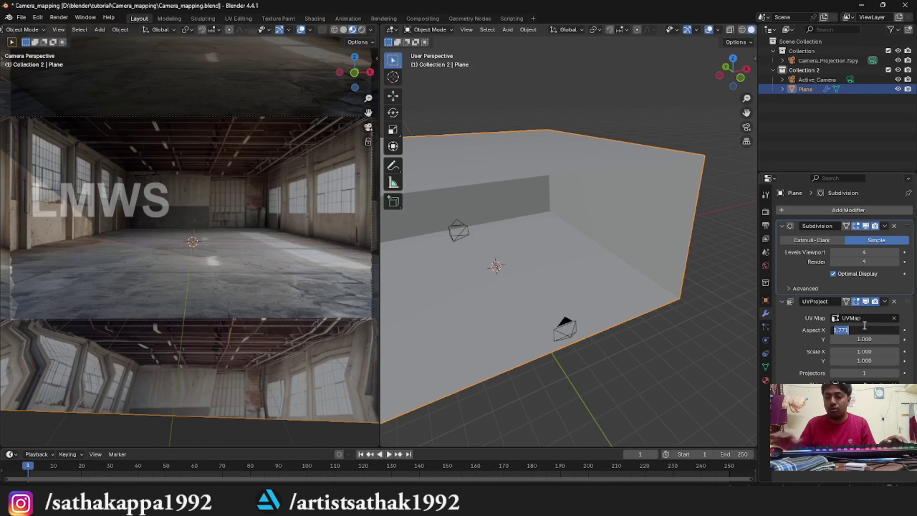
pyautogui.write('1')
pyautogui.press('Return')
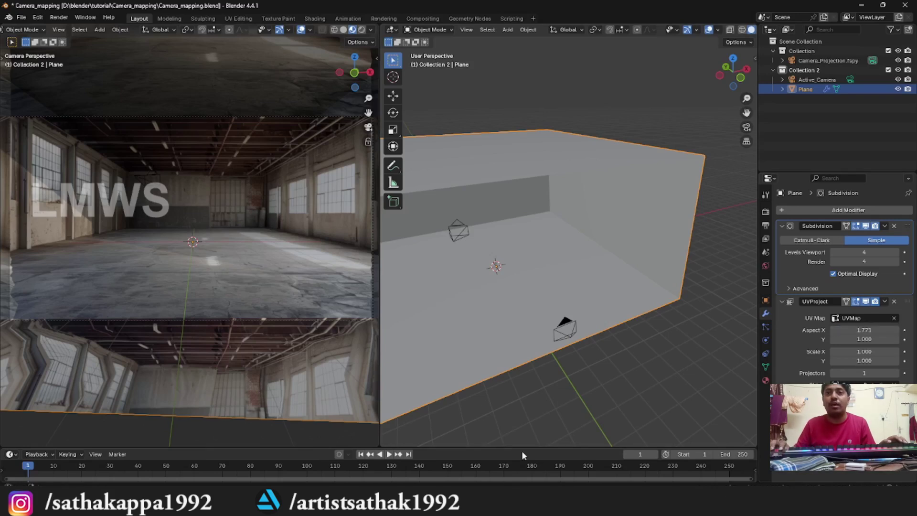
# Switch to Calculator and divide 1280 by 720 to work out the image's aspect ratio
pyautogui.hotkey('alt', 'Tab')
pyautogui.write('12')
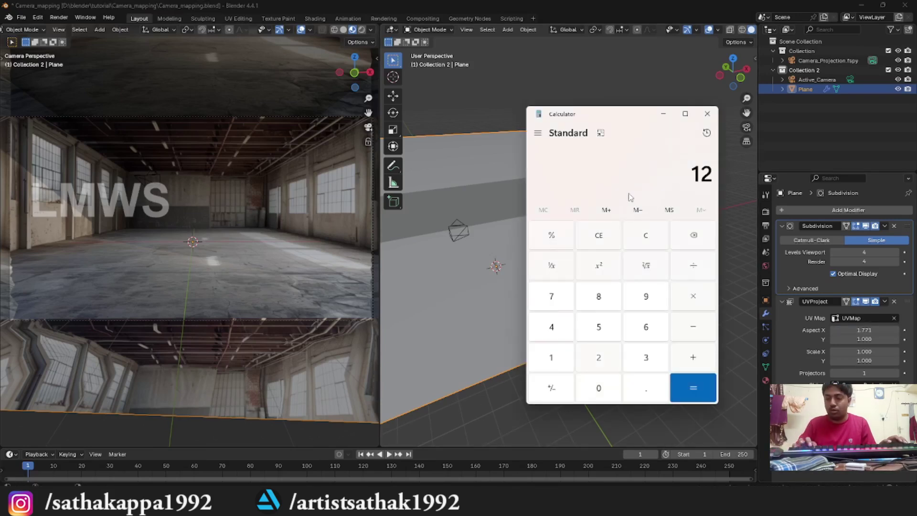
pyautogui.write('80 ÷ 720')
pyautogui.press('Return')
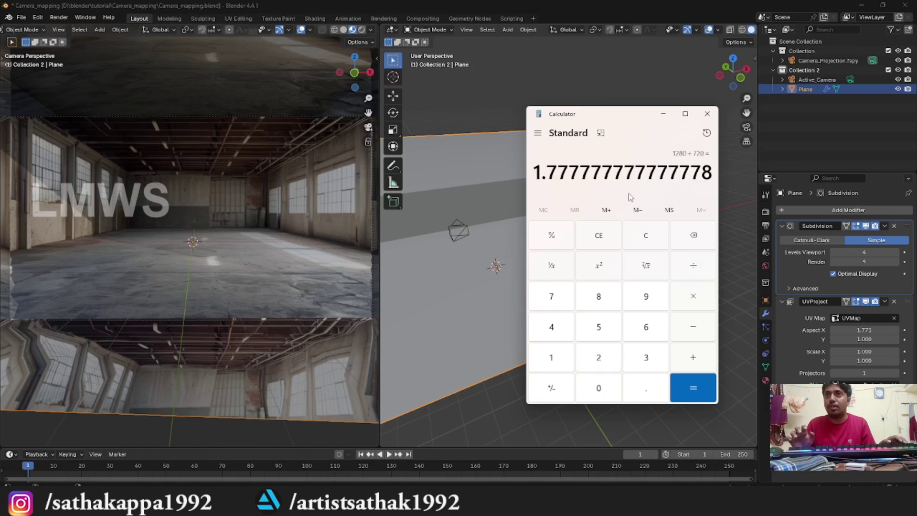
# In Blender, correct the Aspect X of the room's UV Project modifier to 1.777 and check the projection
pyautogui.doubleClick(874, 329)
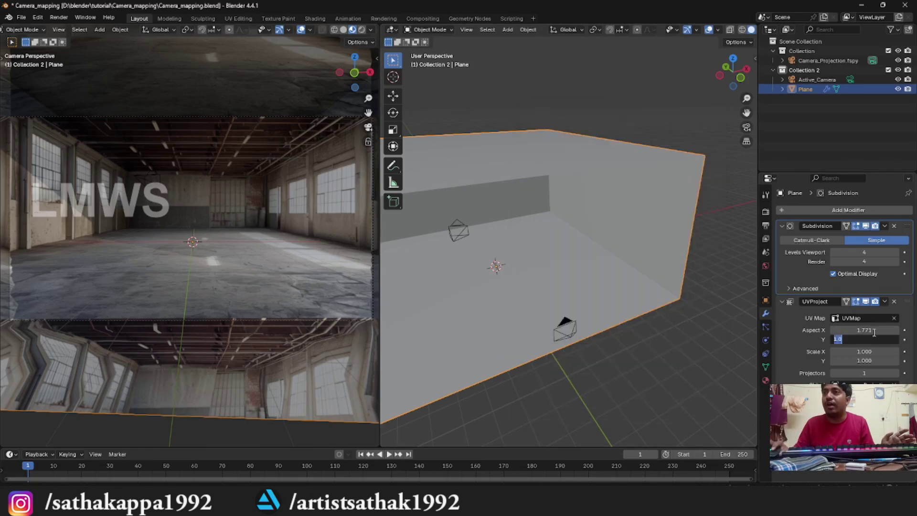
pyautogui.write('1.777')
pyautogui.press('Return')
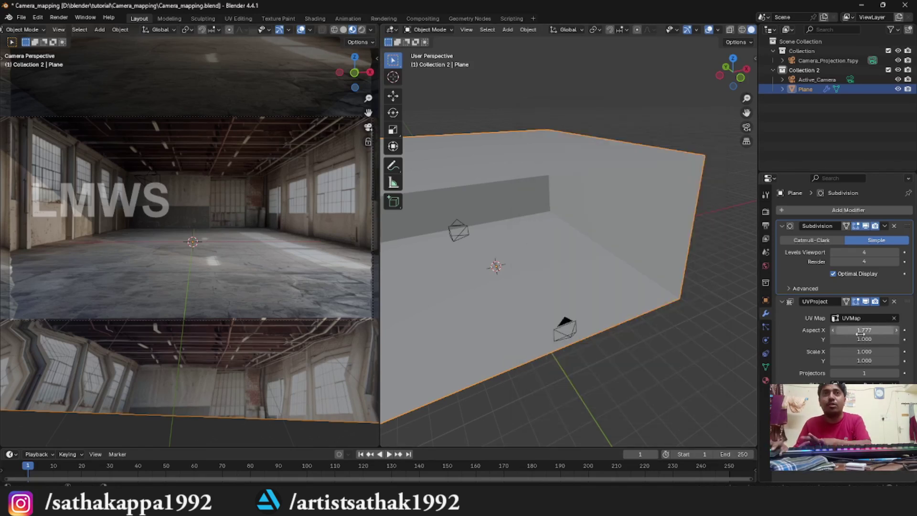
pyautogui.scroll(-1, 226, 249)
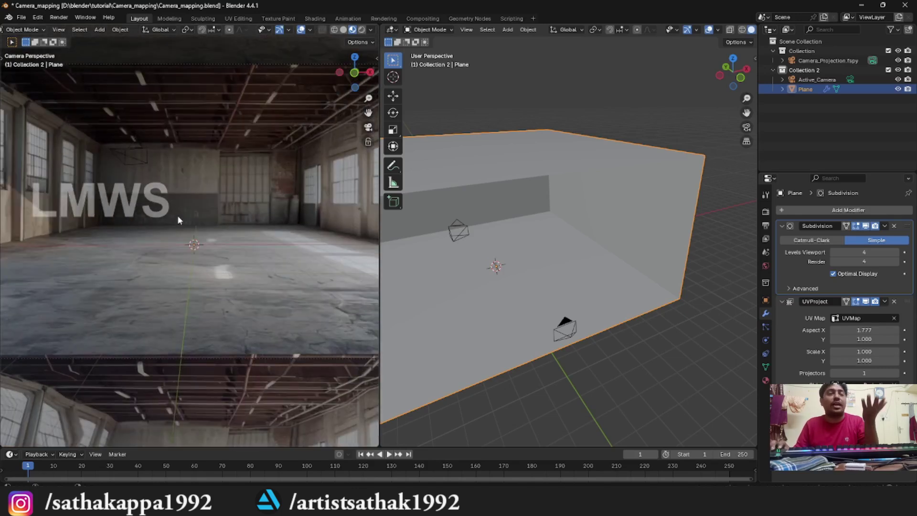
# Make Active_Camera the scene camera
pyautogui.click(765, 251)
pyautogui.click(883, 223)
pyautogui.click(859, 241)
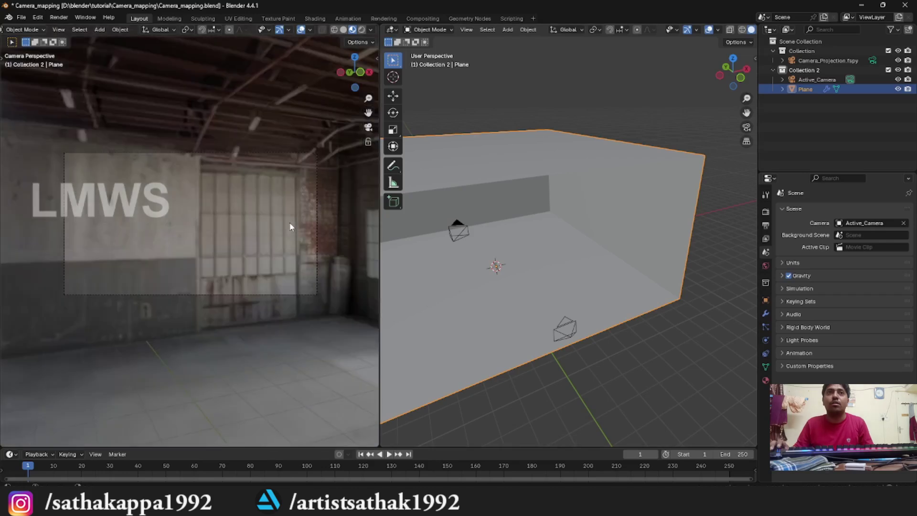
# In a widened viewport, lock Active_Camera to the view, reframe it on the projected room, release the lock and save the file
pyautogui.press('n')
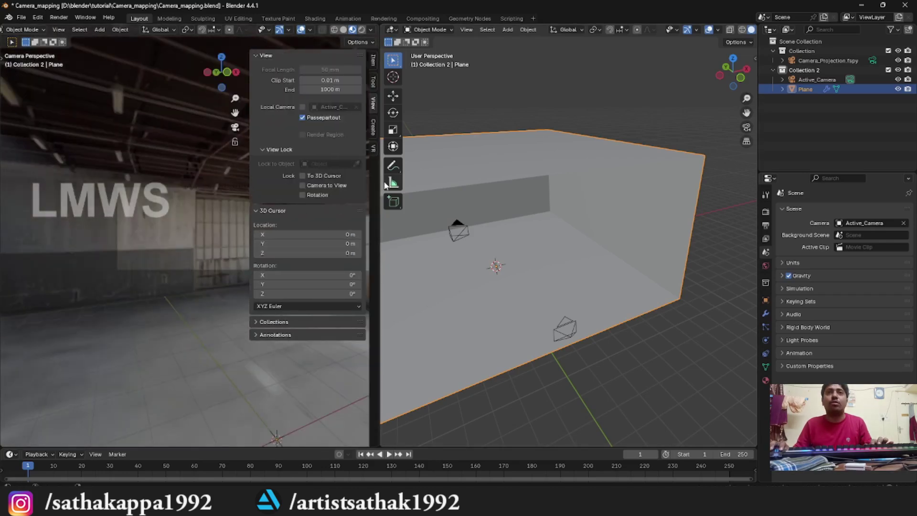
pyautogui.moveTo(379, 183); pyautogui.dragTo(661, 183)
pyautogui.click(616, 185)
pyautogui.moveTo(267, 258); pyautogui.dragTo(287, 268, button='middle')
pyautogui.scroll(-5, 295, 266)
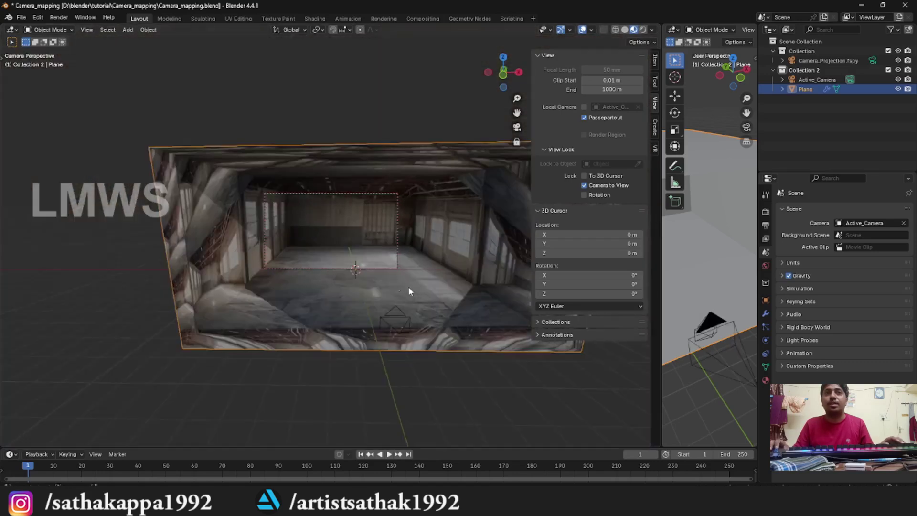
pyautogui.scroll(4, 367, 288)
pyautogui.moveTo(328, 289); pyautogui.dragTo(370, 299, button='middle')
pyautogui.scroll(3, 363, 306)
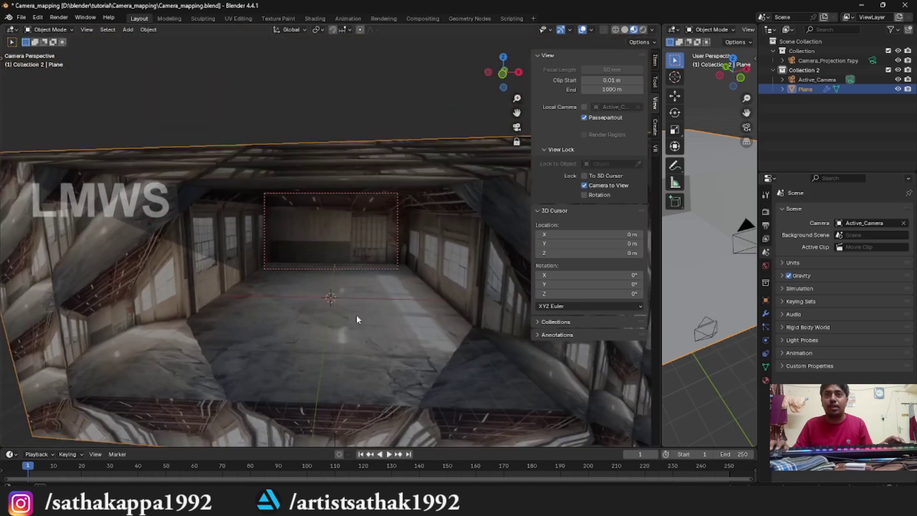
pyautogui.scroll(-4, 358, 296)
pyautogui.click(597, 186)
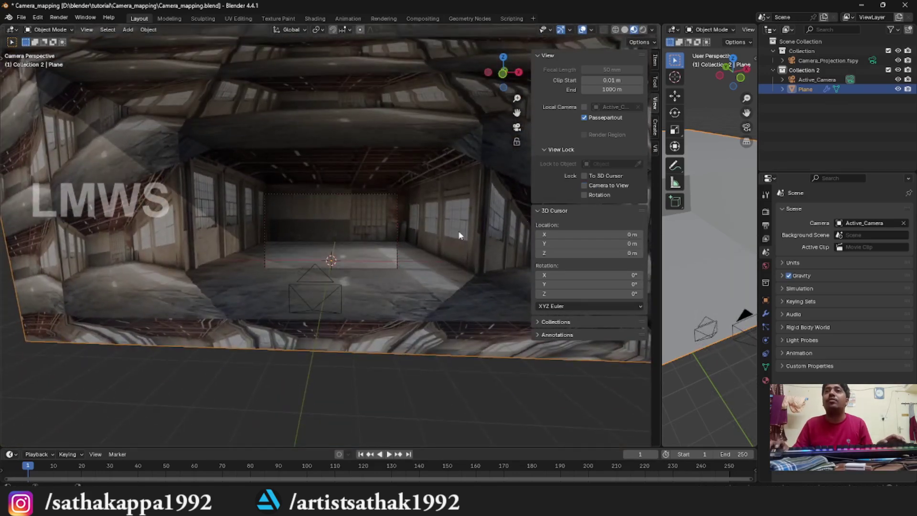
pyautogui.scroll(3, 458, 235)
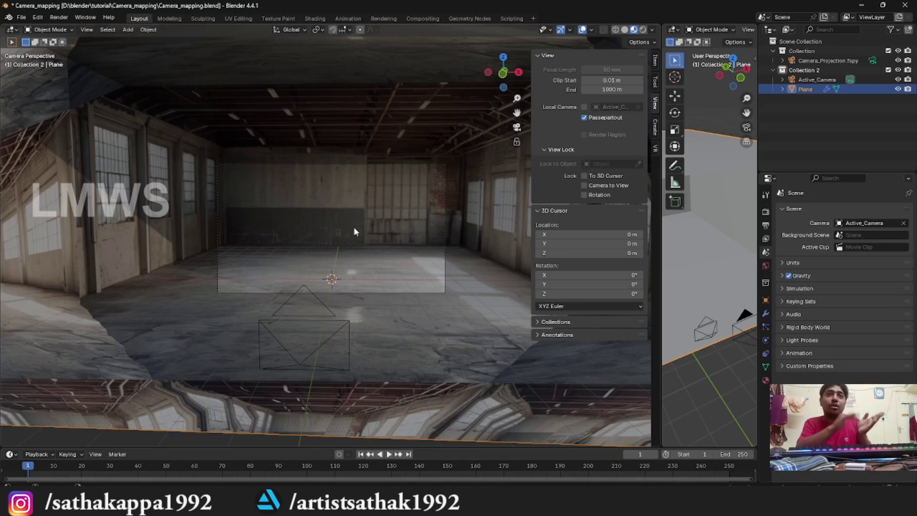
pyautogui.hotkey('ctrl', 's')
# Start a new General file and delete all of its default objects
pyautogui.hotkey('ctrl', 'n')
pyautogui.click(357, 119)
pyautogui.press('a')
pyautogui.press('x')
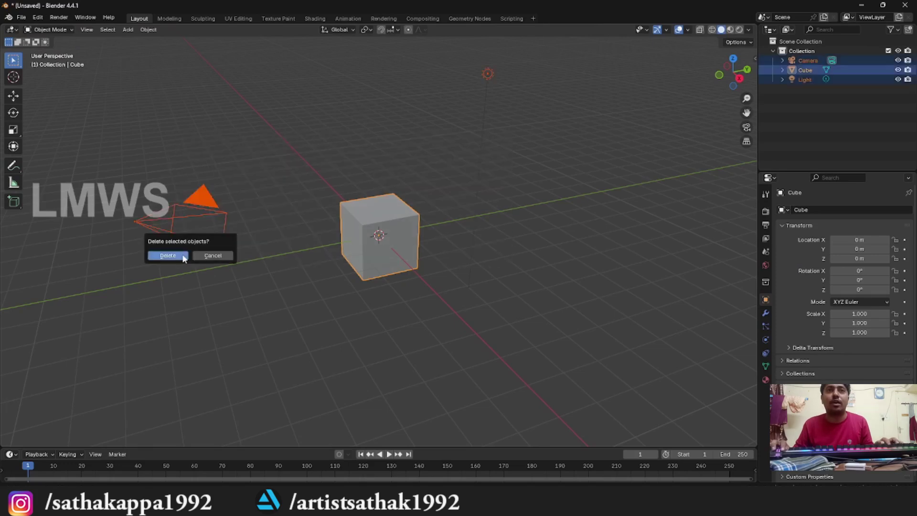
pyautogui.click(183, 257)
pyautogui.hotkey('alt', 'Tab')
pyautogui.doubleClick(348, 133)
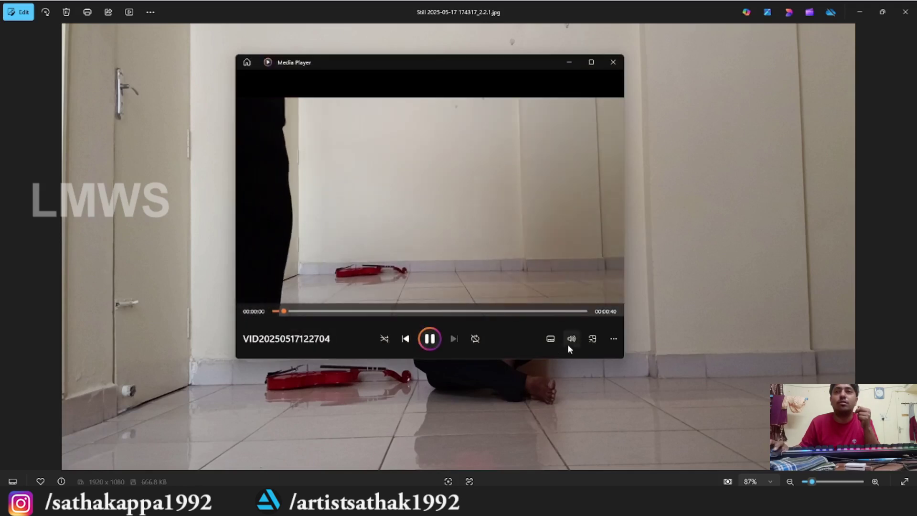
pyautogui.click(570, 340)
pyautogui.moveTo(553, 316); pyautogui.dragTo(394, 312)
pyautogui.click(396, 311)
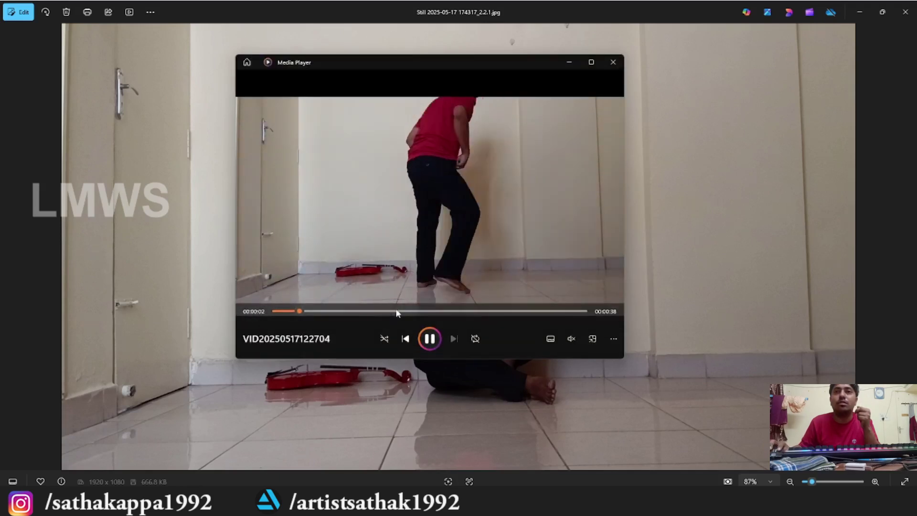
pyautogui.click(395, 311)
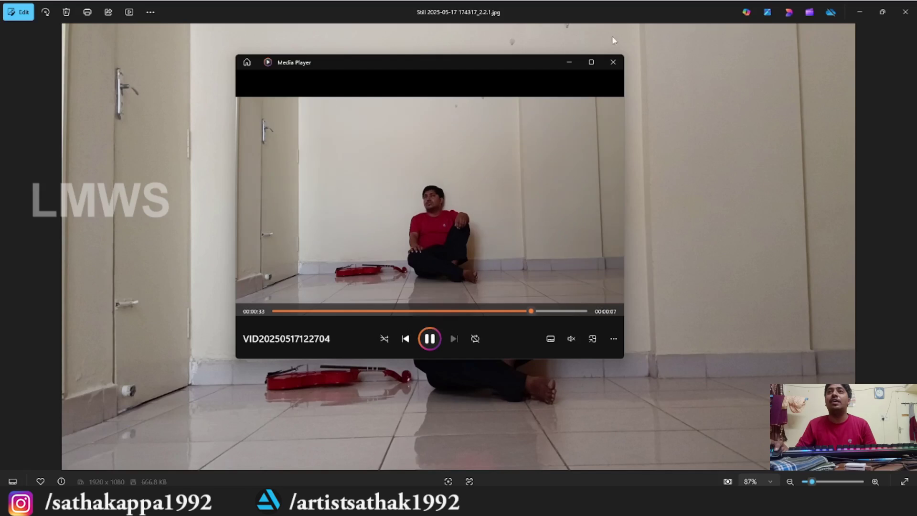
pyautogui.click(613, 62)
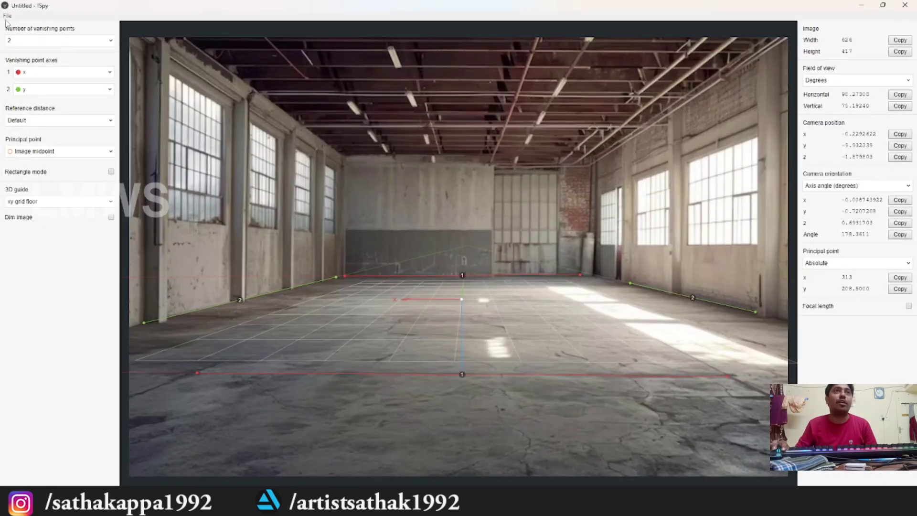
pyautogui.click(7, 15)
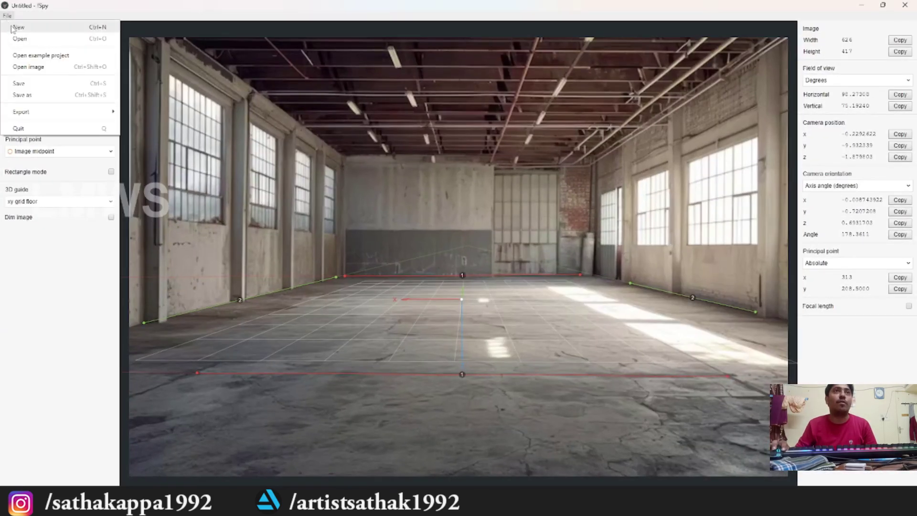
pyautogui.click(14, 26)
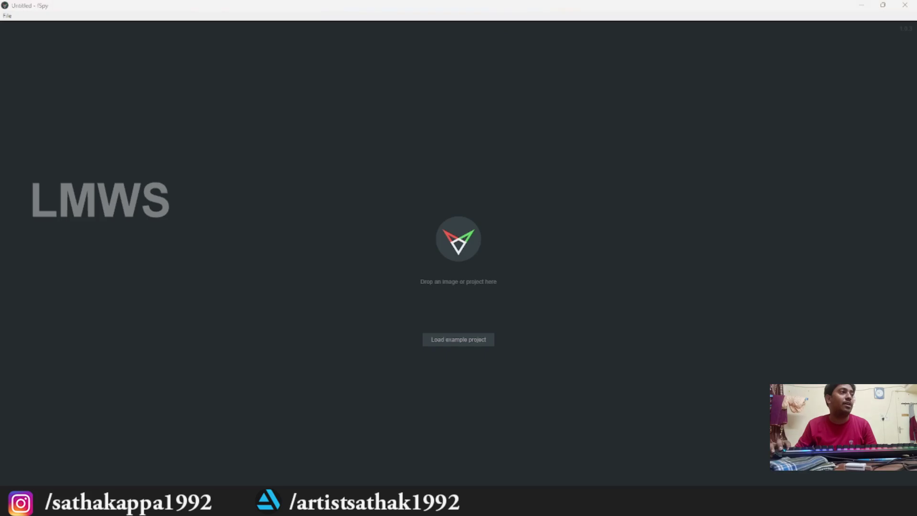
pyautogui.hotkey('alt', 'Tab')
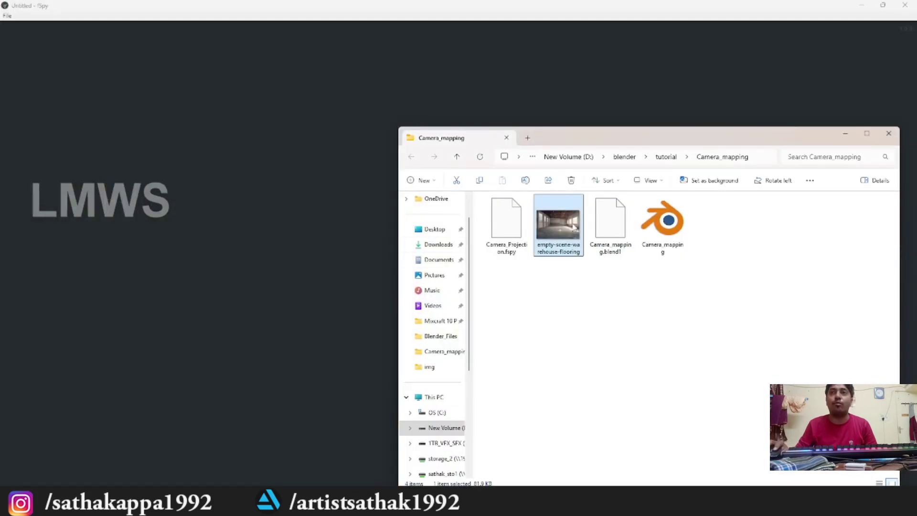
pyautogui.hotkey('alt', 'Tab')
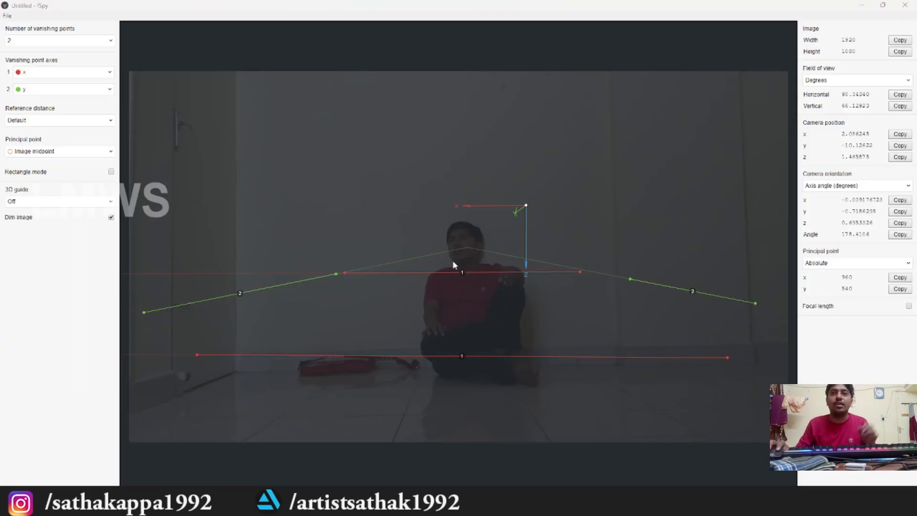
pyautogui.click(110, 216)
# Align the two red x-axis vanishing lines with the front floor-tile joint and the base of the back wall
pyautogui.moveTo(196, 355); pyautogui.dragTo(276, 425)
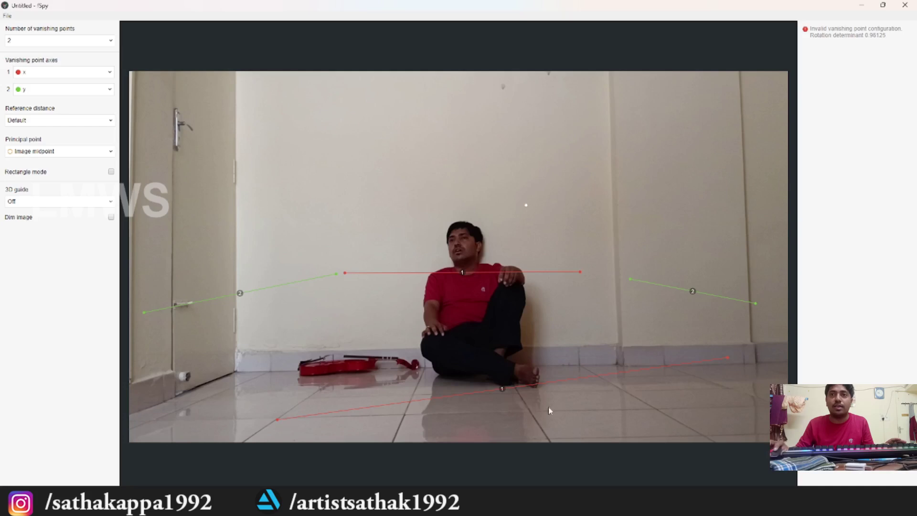
pyautogui.moveTo(728, 358); pyautogui.dragTo(779, 405)
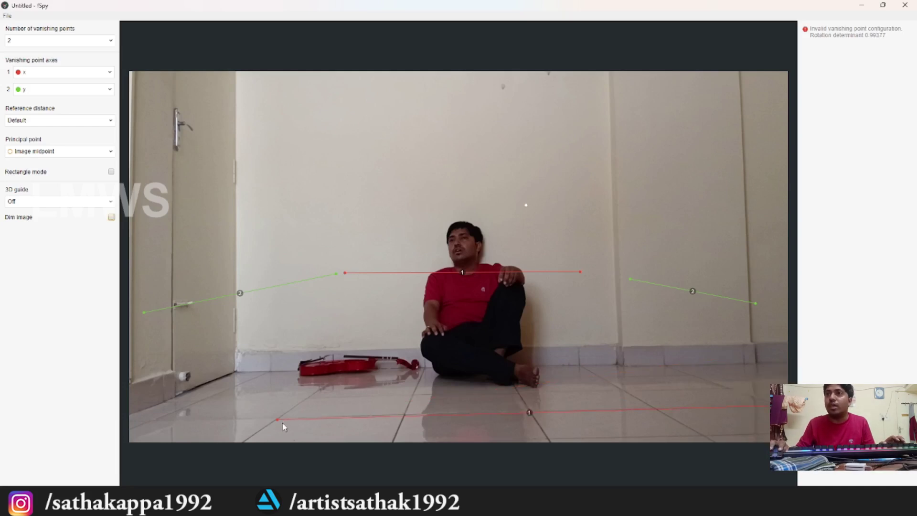
pyautogui.moveTo(277, 417); pyautogui.dragTo(279, 417)
pyautogui.moveTo(345, 272); pyautogui.dragTo(271, 371)
pyautogui.moveTo(579, 272); pyautogui.dragTo(665, 366)
# Align the two green y-axis vanishing lines with the receding floor edges on both sides of the room
pyautogui.moveTo(758, 306); pyautogui.dragTo(780, 405)
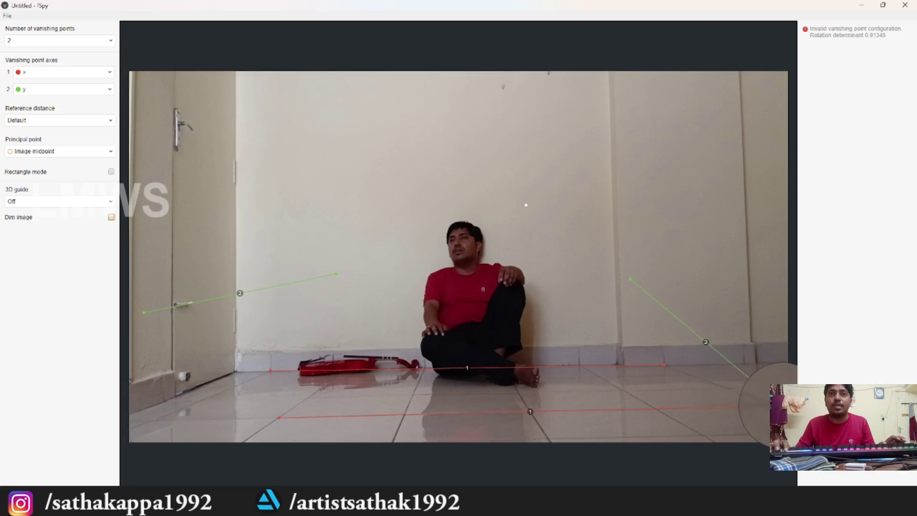
pyautogui.moveTo(631, 279); pyautogui.dragTo(664, 365)
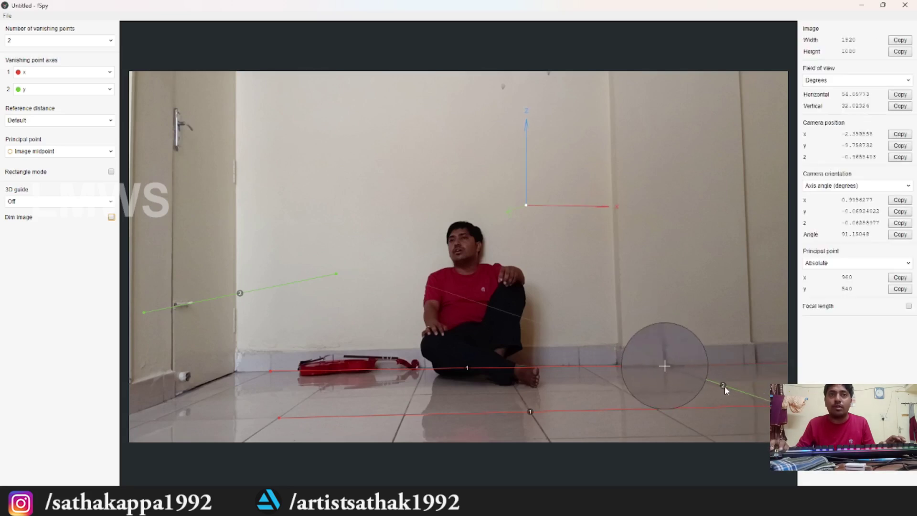
pyautogui.moveTo(337, 274); pyautogui.dragTo(270, 370)
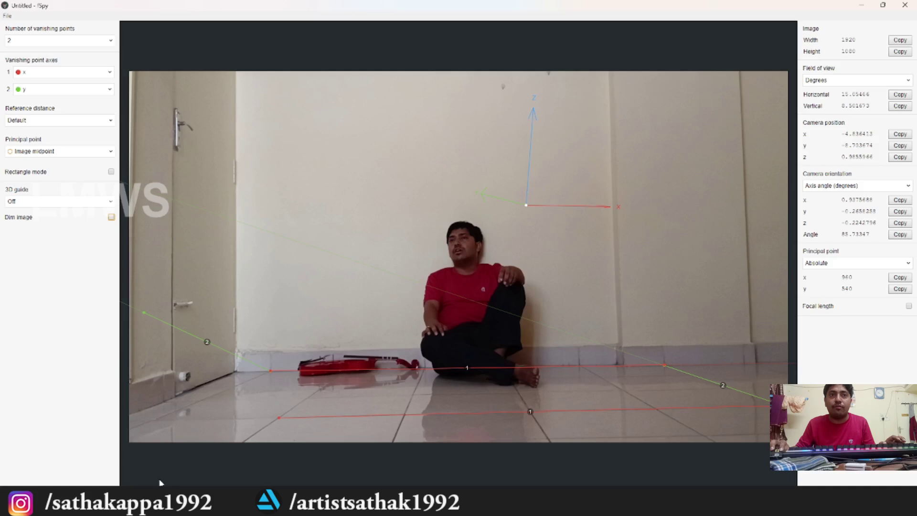
pyautogui.moveTo(145, 313); pyautogui.dragTo(154, 420)
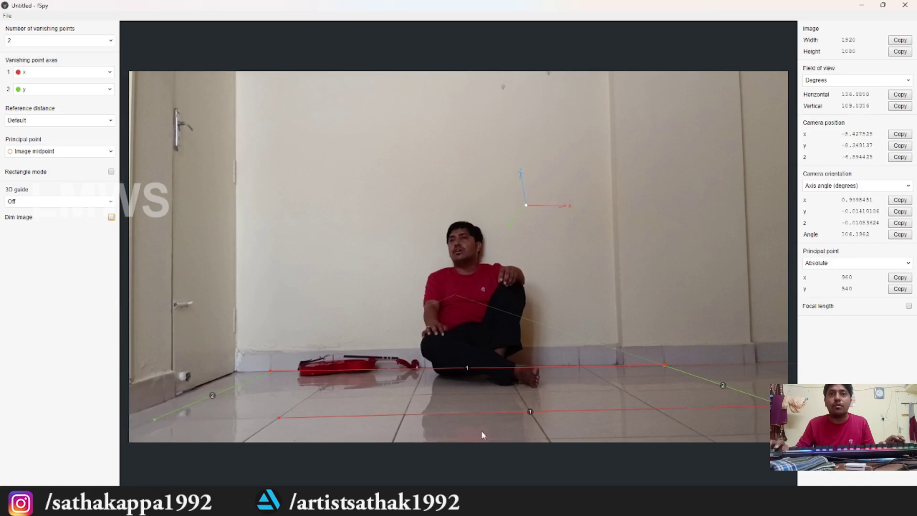
# Set the 3D guide to xy grid floor and place the origin on the floor in front of the seated man
pyautogui.click(109, 202)
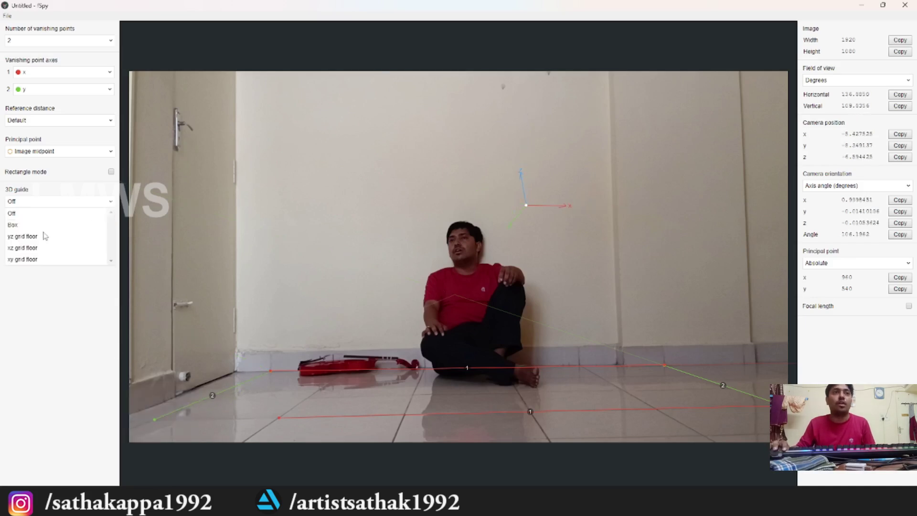
pyautogui.click(24, 259)
pyautogui.moveTo(522, 208); pyautogui.dragTo(469, 400)
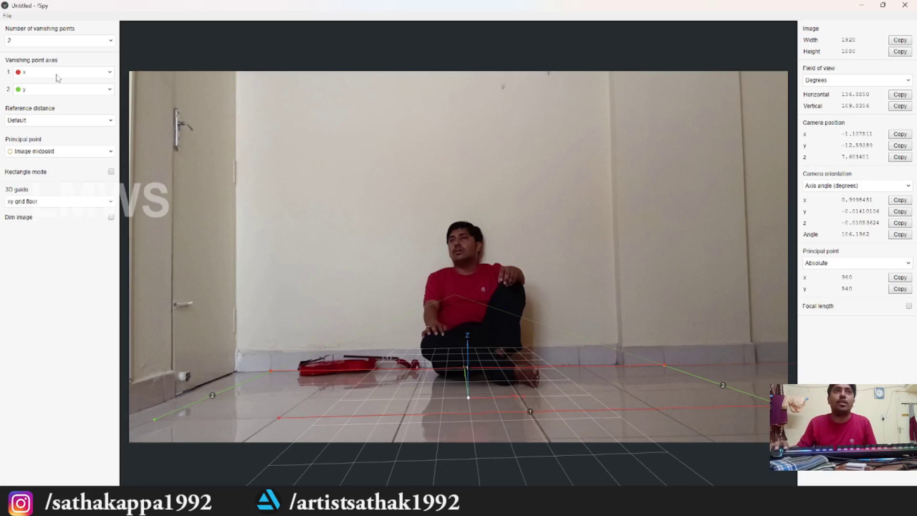
# Save the fSpy project as VV_Cam_map_tuto.fspy and close fSpy
pyautogui.click(7, 15)
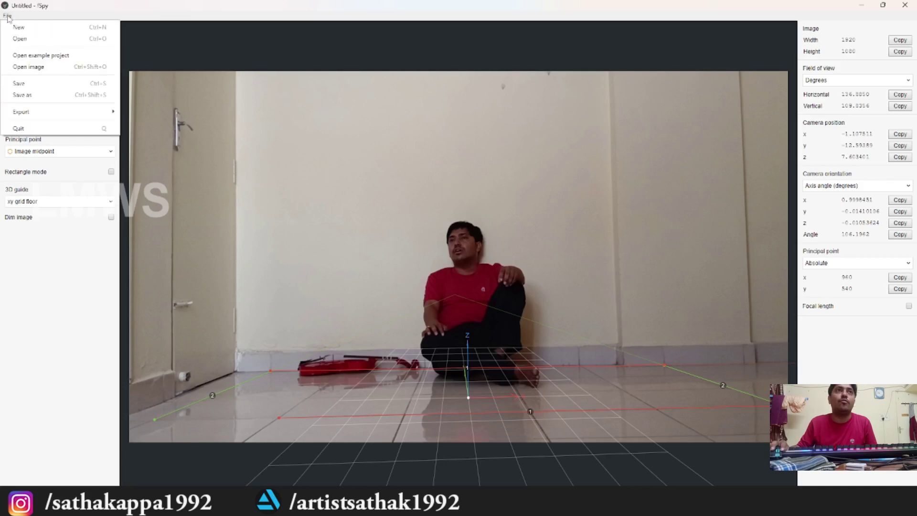
pyautogui.click(78, 97)
pyautogui.click(588, 13)
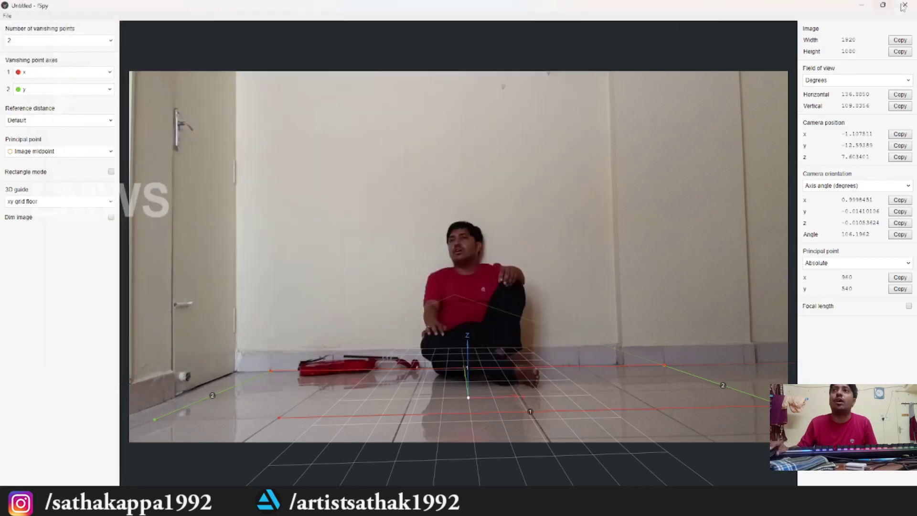
pyautogui.click(904, 6)
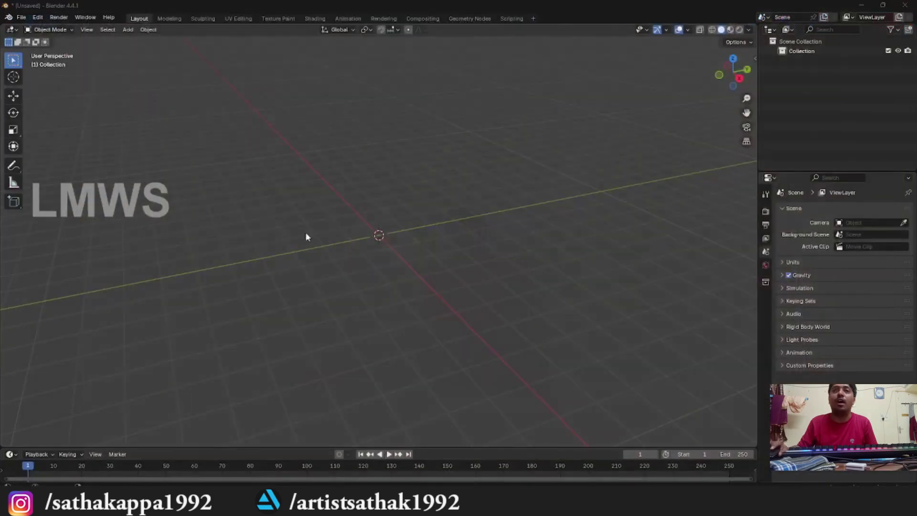
# In Blender, import the fSpy project VV_Cam_map_tuto.fspy from the Camera_mapping folder and inspect the imported camera
pyautogui.click(22, 19)
pyautogui.moveTo(41, 150)
pyautogui.click(162, 254)
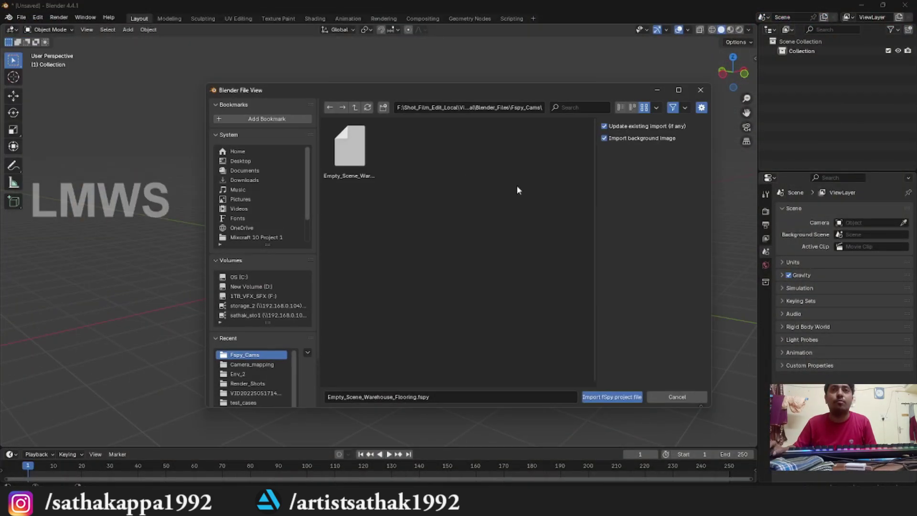
pyautogui.click(246, 364)
pyautogui.doubleClick(413, 156)
pyautogui.scroll(2, 412, 232)
pyautogui.moveTo(413, 232); pyautogui.dragTo(481, 298, button='middle')
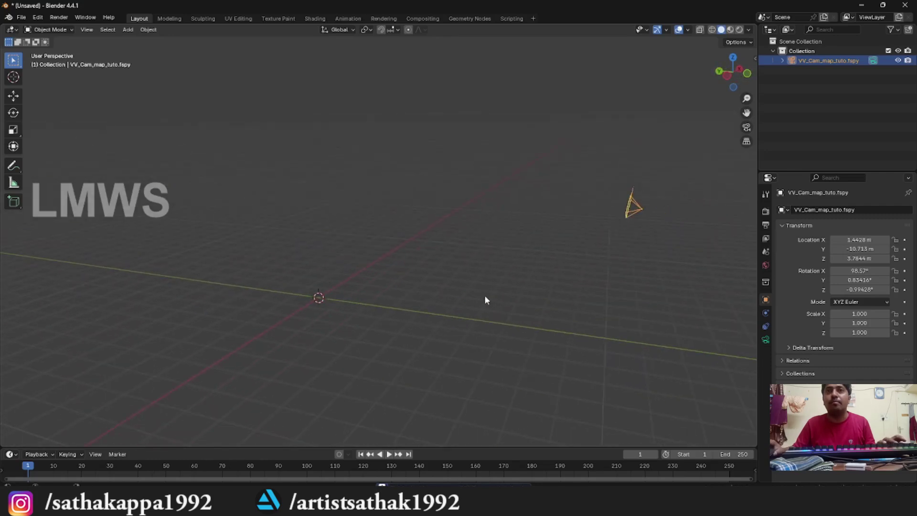
# Save the Blender file as Cam_map_tutor_2 in the Camera_mapping folder
pyautogui.hotkey('ctrl', 's')
pyautogui.click(436, 396)
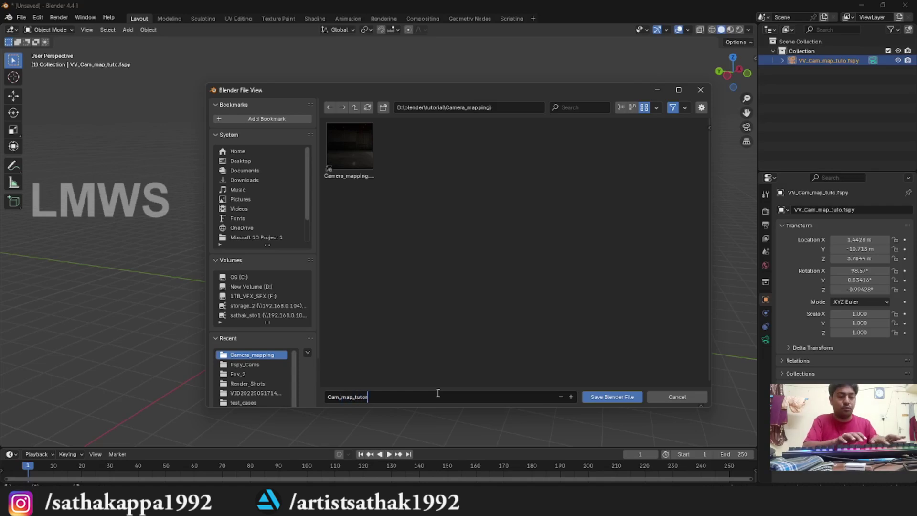
pyautogui.write('Cam_map_tutor_2')
pyautogui.press('Return')
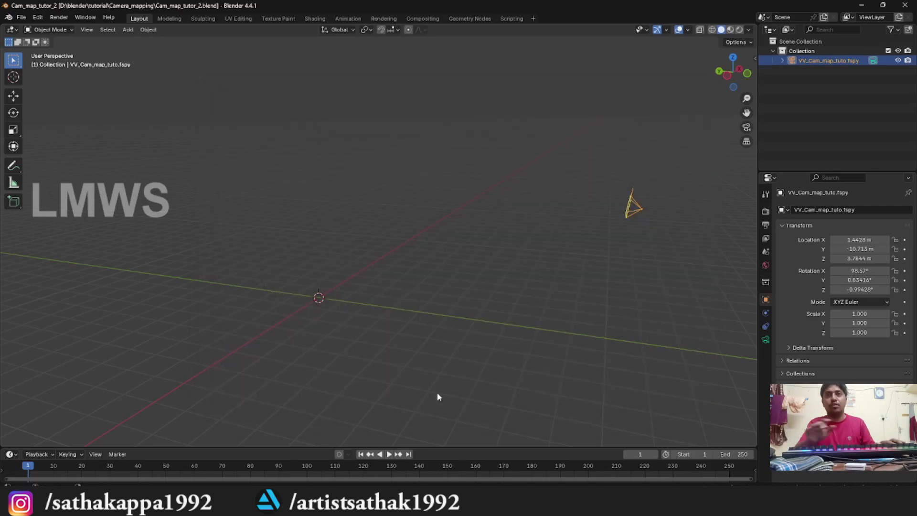
# Look through the imported fSpy camera and add a plane mesh at the origin on the floor
pyautogui.click(478, 278)
pyautogui.press('KP_0')
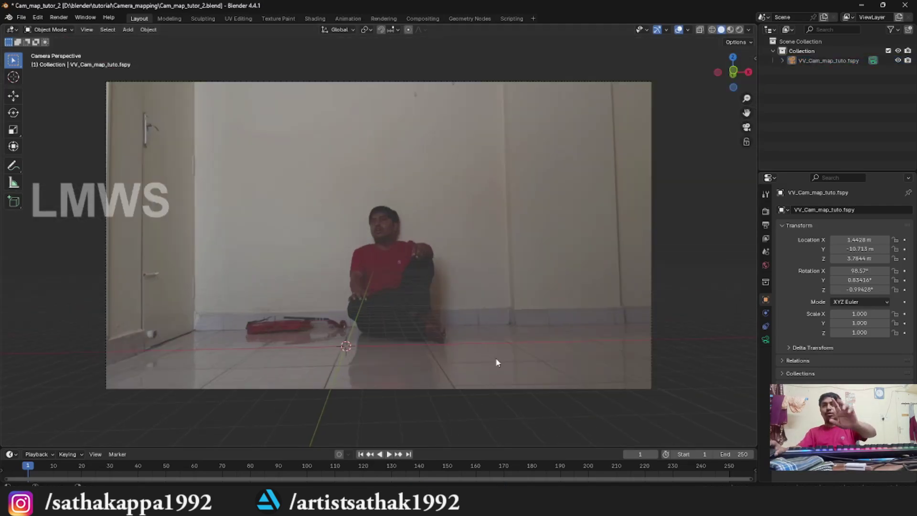
pyautogui.scroll(-2, 494, 360)
pyautogui.hotkey('shift', 'a')
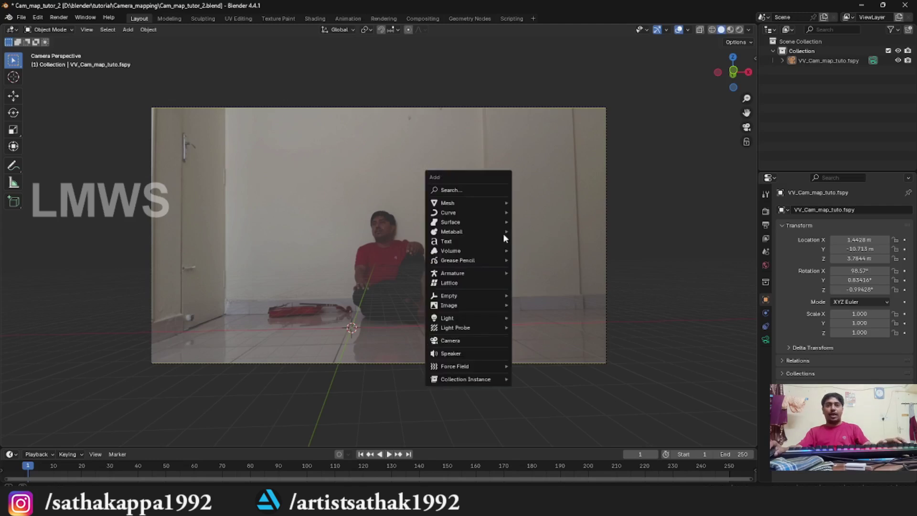
pyautogui.moveTo(483, 203)
pyautogui.click(563, 202)
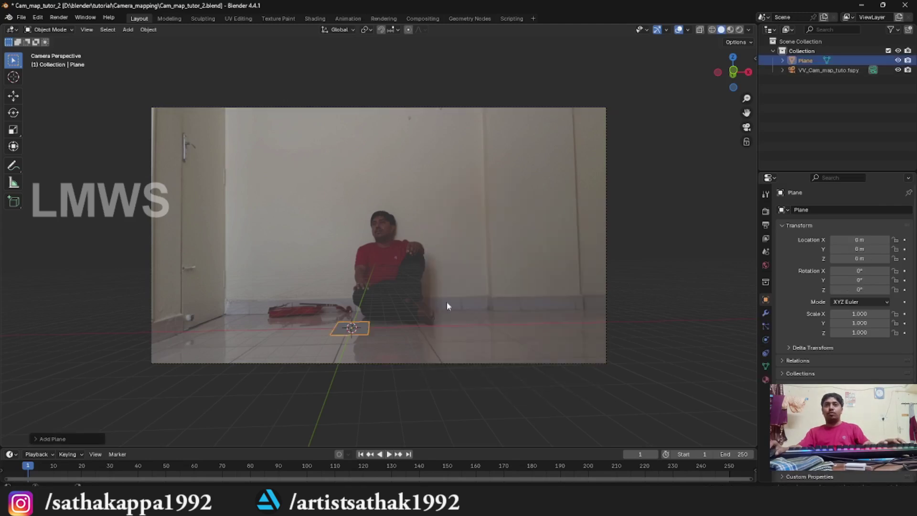
# Edit the plane's mesh and scale it along X to about 9.2 times its width
pyautogui.press('Tab')
pyautogui.press('s')
pyautogui.press('x')
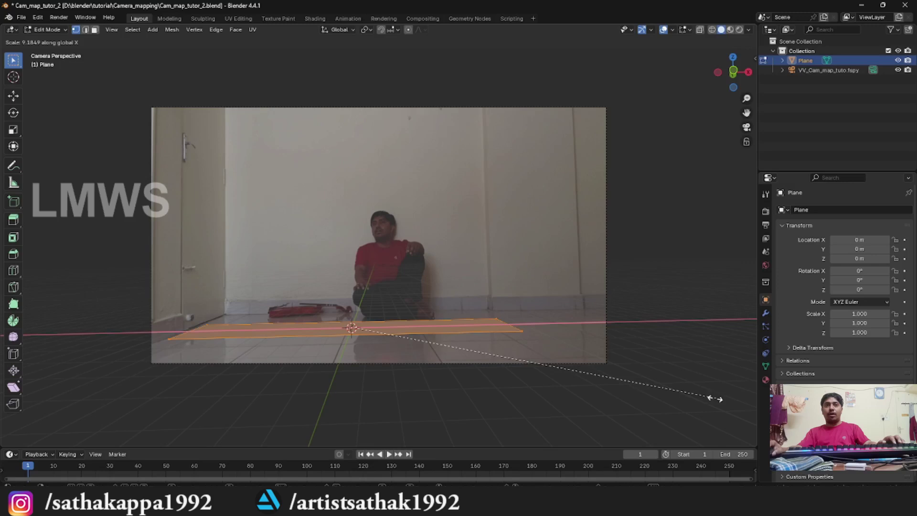
pyautogui.click(723, 403)
# Move the plane's right edge outward along X past the right side of the photo
pyautogui.scroll(2, 477, 339)
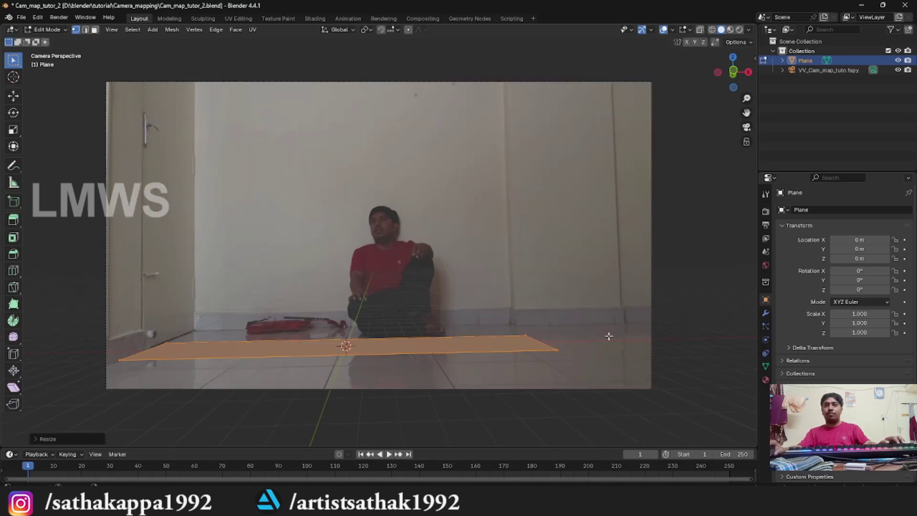
pyautogui.press('g')
pyautogui.press('x')
pyautogui.click(492, 348)
# Pull the plane's front edge along Y toward the camera, beyond the lower border of the photo
pyautogui.scroll(-3, 370, 321)
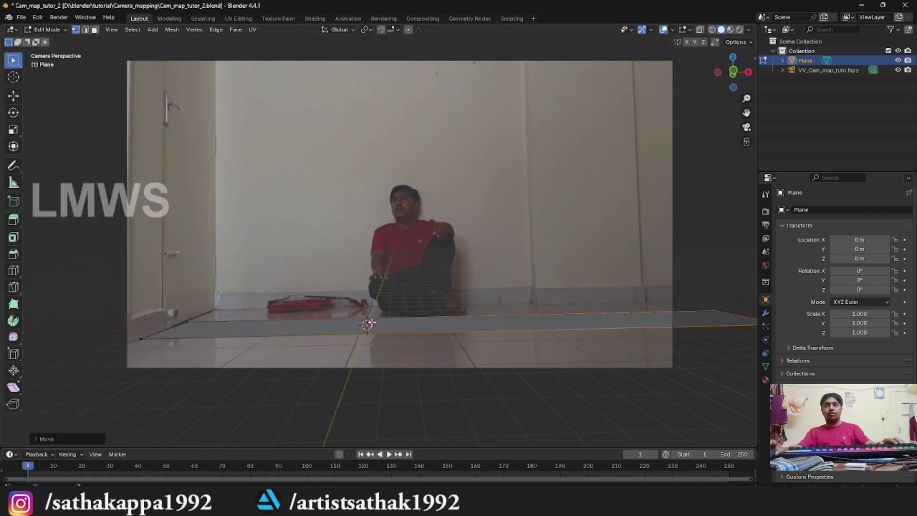
pyautogui.press('g')
pyautogui.press('y')
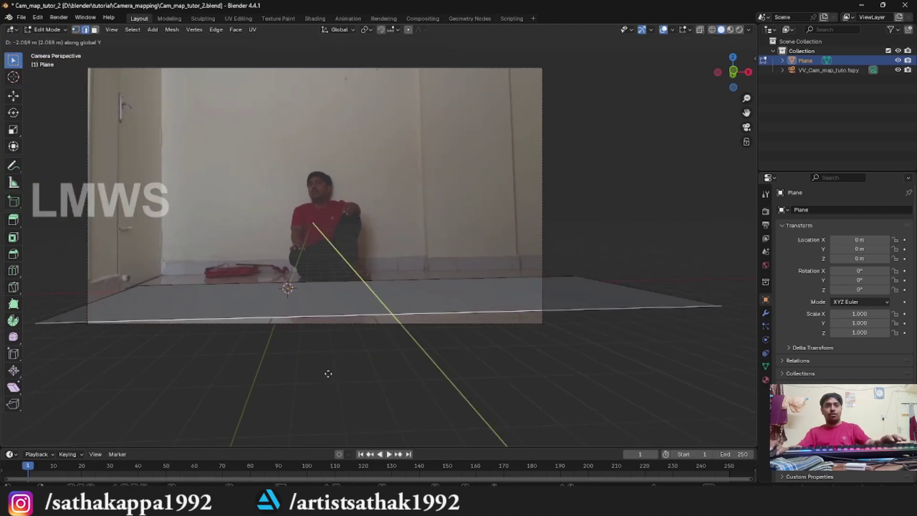
pyautogui.click(321, 77)
# Move the plane's back edge along Y to meet the base of the back wall behind the seated man
pyautogui.scroll(3, 206, 255)
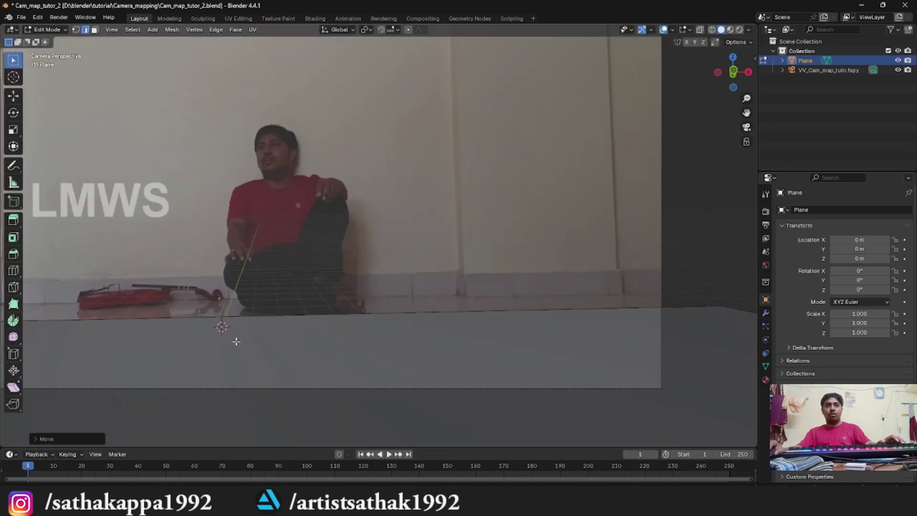
pyautogui.click(239, 325)
pyautogui.press('g')
pyautogui.press('y')
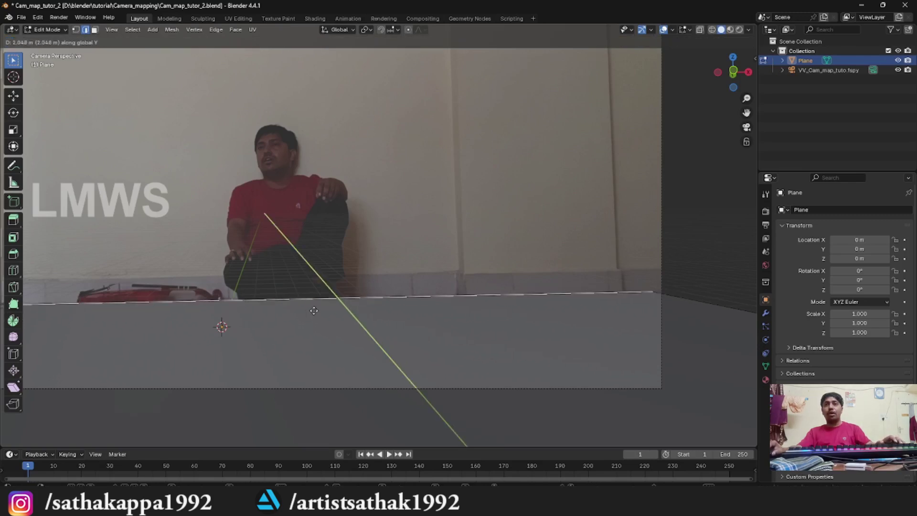
pyautogui.click(379, 299)
# Move the floor's left edge about 0.5 m along negative X to meet the left wall corner
pyautogui.scroll(-2, 379, 299)
pyautogui.keyDown('shift'); pyautogui.moveTo(378, 299); pyautogui.dragTo(462, 288, button='middle'); pyautogui.keyUp('shift')
pyautogui.keyDown('shift'); pyautogui.click(186, 289); pyautogui.keyUp('shift')
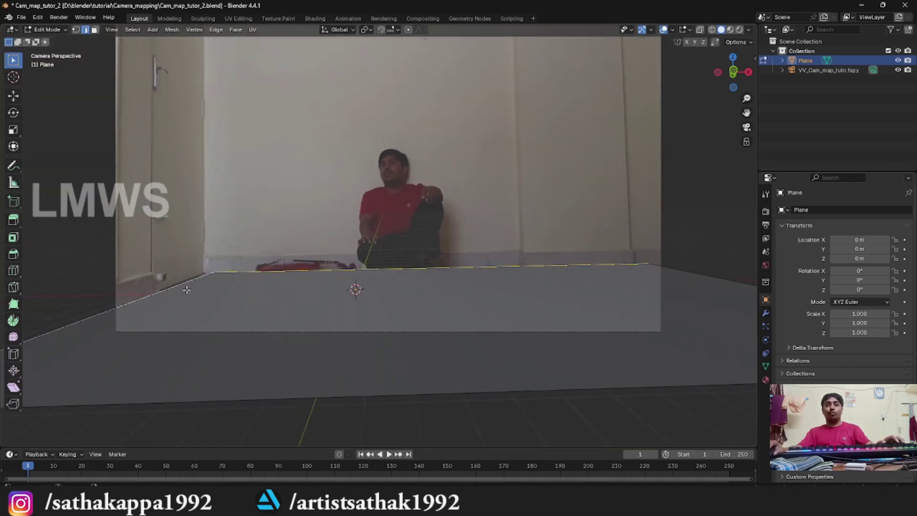
pyautogui.scroll(1, 214, 290)
pyautogui.keyDown('shift'); pyautogui.moveTo(212, 292); pyautogui.dragTo(292, 287, button='middle'); pyautogui.keyUp('shift')
pyautogui.press('g')
pyautogui.press('x')
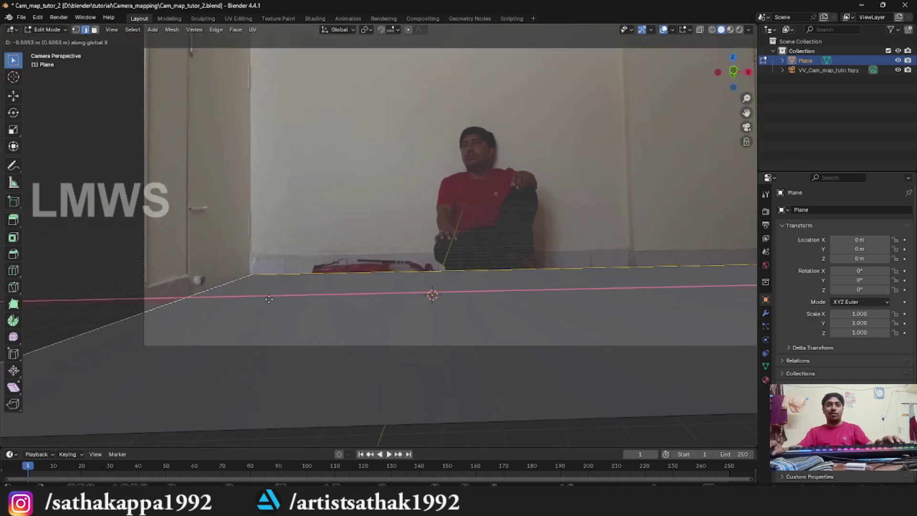
pyautogui.click(269, 298)
# Move the floor's right edge further outward along X, outside the camera frame
pyautogui.scroll(-2, 397, 289)
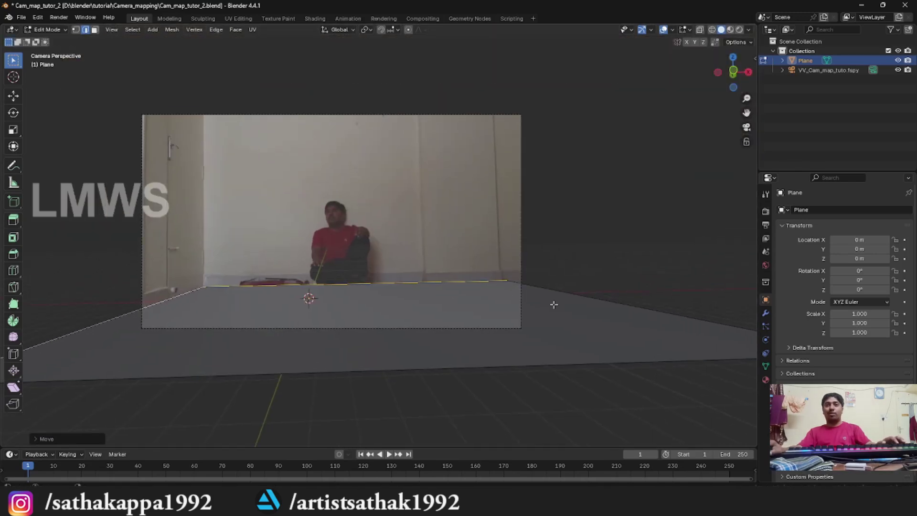
pyautogui.click(539, 295)
pyautogui.press('g')
pyautogui.press('x')
pyautogui.click(585, 305)
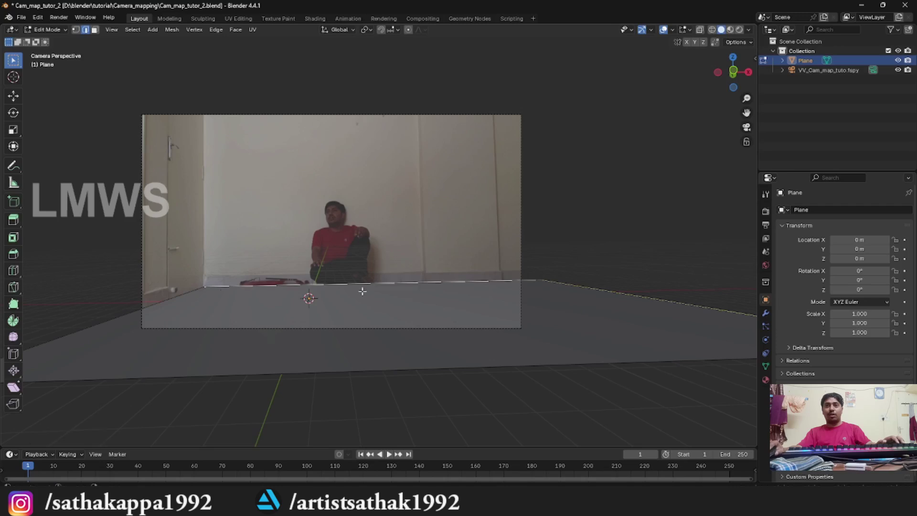
# Extrude the floor's back, left and right edges up along Z as walls, and display the mesh in wireframe
pyautogui.press('e')
pyautogui.press('z')
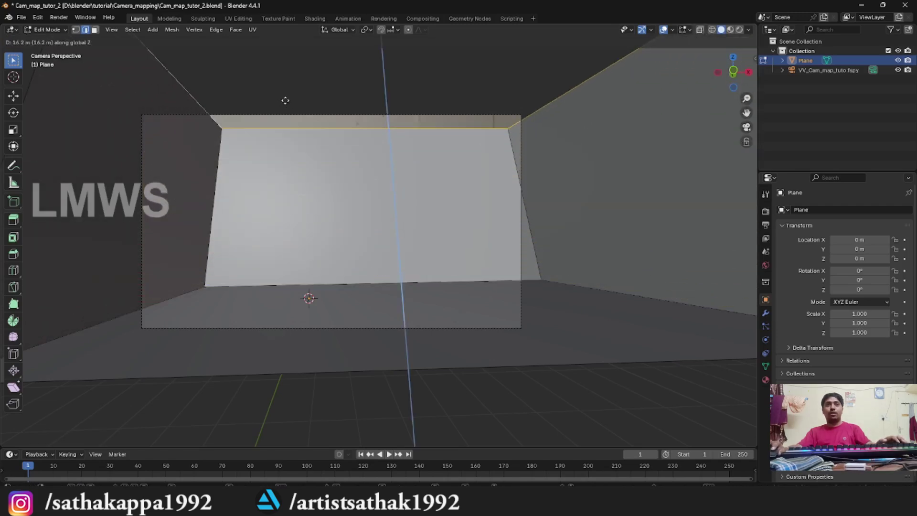
pyautogui.click(282, 62)
pyautogui.click(710, 32)
pyautogui.scroll(2, 306, 126)
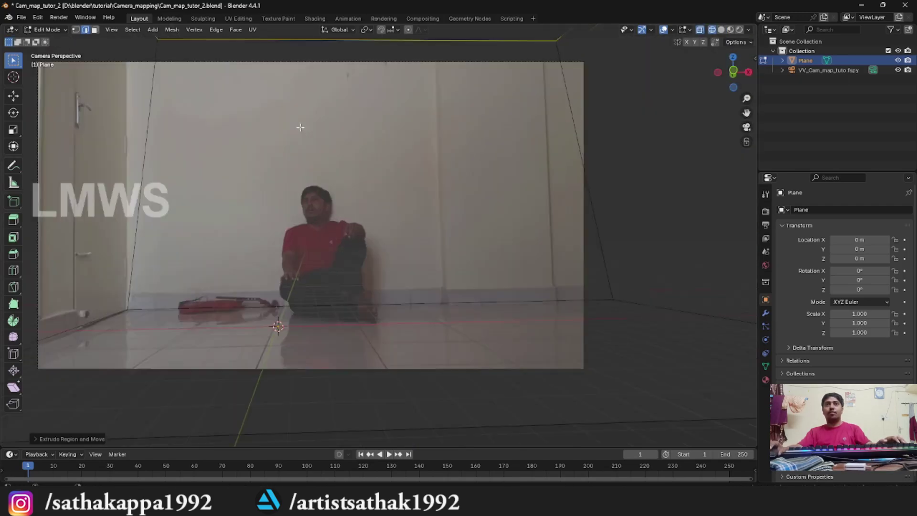
# Move the left wall's upper edge along negative X to line up with the room corner in the photo
pyautogui.keyDown('shift'); pyautogui.moveTo(297, 130); pyautogui.dragTo(358, 234, button='middle'); pyautogui.keyUp('shift')
pyautogui.scroll(-1, 357, 232)
pyautogui.click(225, 136)
pyautogui.press('g')
pyautogui.press('x')
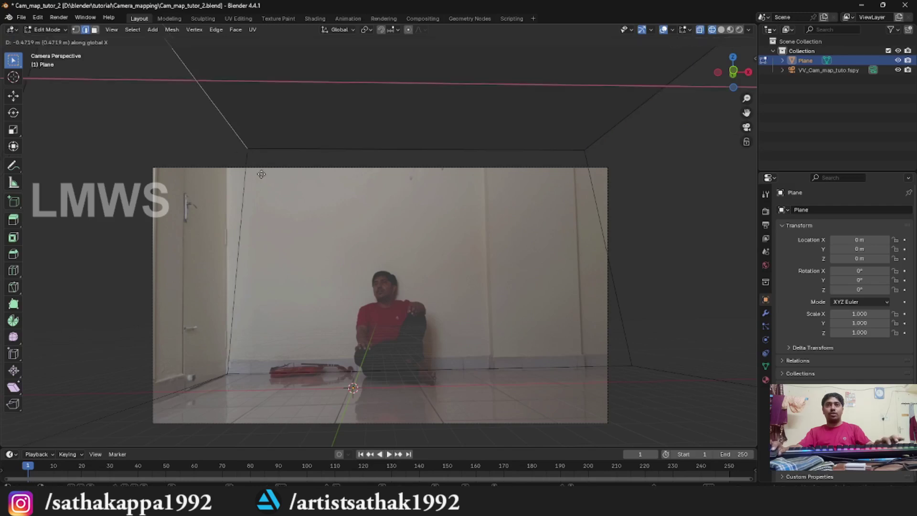
pyautogui.click(250, 176)
# Move the right wall's upper edge outward along X to straighten the wall's rear corner
pyautogui.click(585, 147)
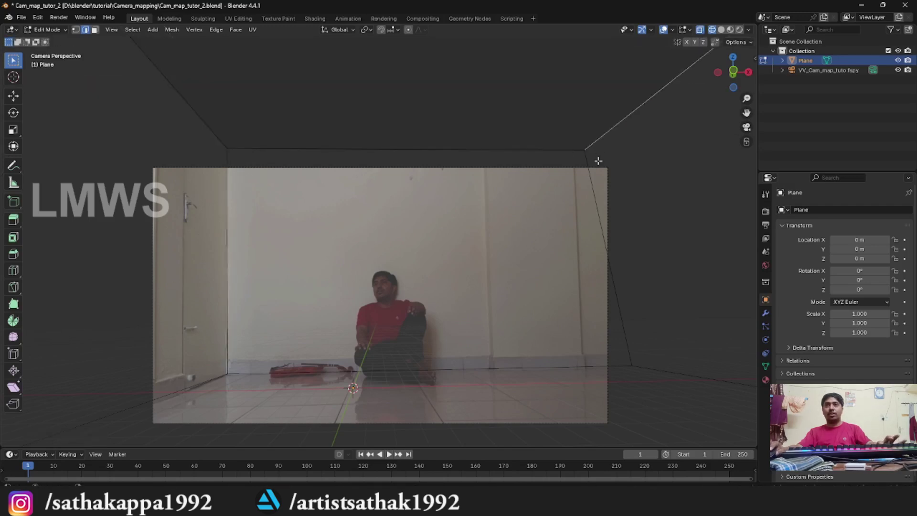
pyautogui.press('g')
pyautogui.press('x')
pyautogui.click(656, 162)
pyautogui.keyDown('shift'); pyautogui.moveTo(598, 259); pyautogui.dragTo(541, 200, button='middle'); pyautogui.keyUp('shift')
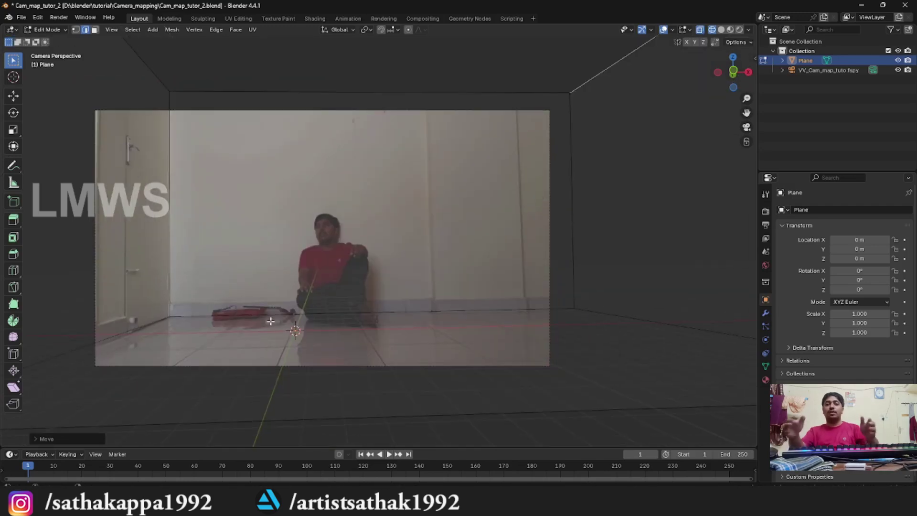
# Move the floor's front edge further away from the lower border of the camera frame
pyautogui.keyDown('shift'); pyautogui.moveTo(158, 373); pyautogui.dragTo(276, 313, button='middle'); pyautogui.keyUp('shift')
pyautogui.scroll(-2, 279, 325)
pyautogui.click(279, 329)
pyautogui.scroll(1, 286, 330)
pyautogui.press('g')
pyautogui.press('z')
pyautogui.click(358, 351)
pyautogui.scroll(1, 446, 287)
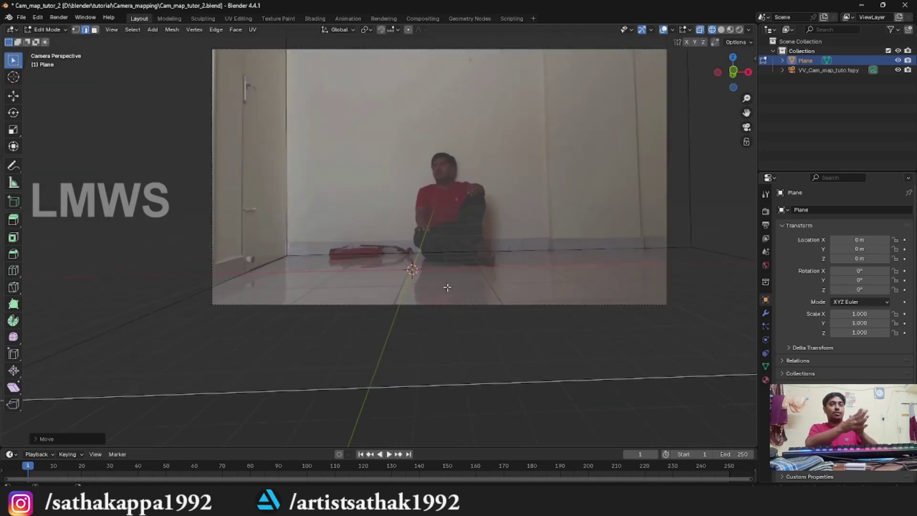
# Add two vertical loop cuts to the back wall along the sides of the protruding column
pyautogui.keyDown('shift'); pyautogui.moveTo(446, 287); pyautogui.dragTo(347, 311, button='middle'); pyautogui.keyUp('shift')
pyautogui.hotkey('ctrl', 'r')
pyautogui.click(529, 67)
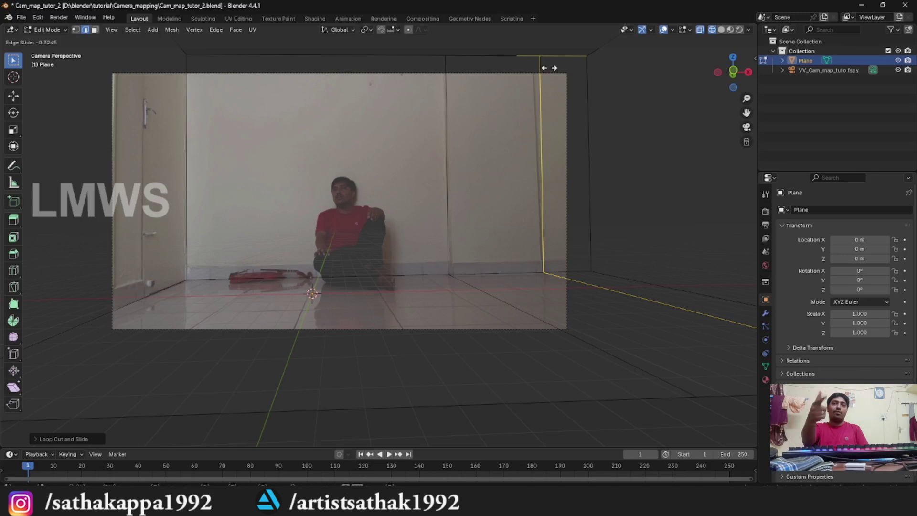
pyautogui.click(549, 68)
# Move the top vertex of the column's left cut about 0.3 m along negative X to match the photo
pyautogui.scroll(-1, 434, 148)
pyautogui.scroll(2, 434, 148)
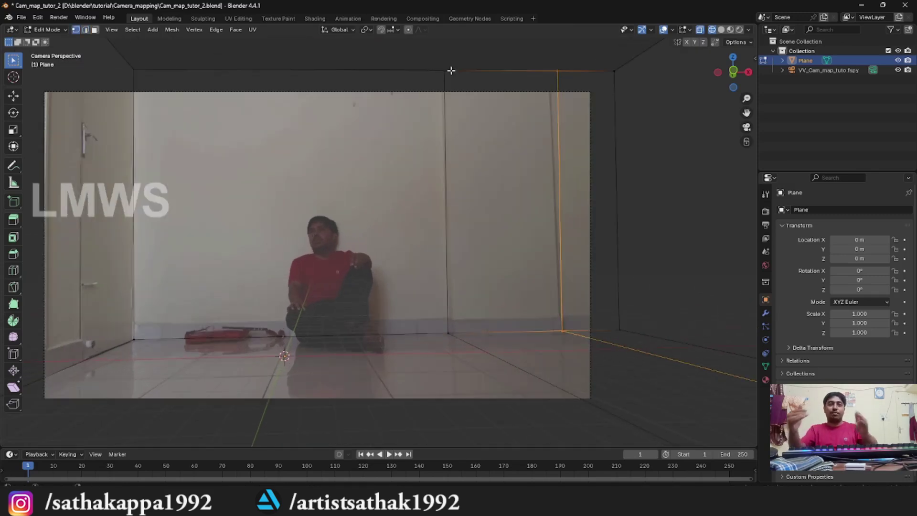
pyautogui.press('g')
pyautogui.press('x')
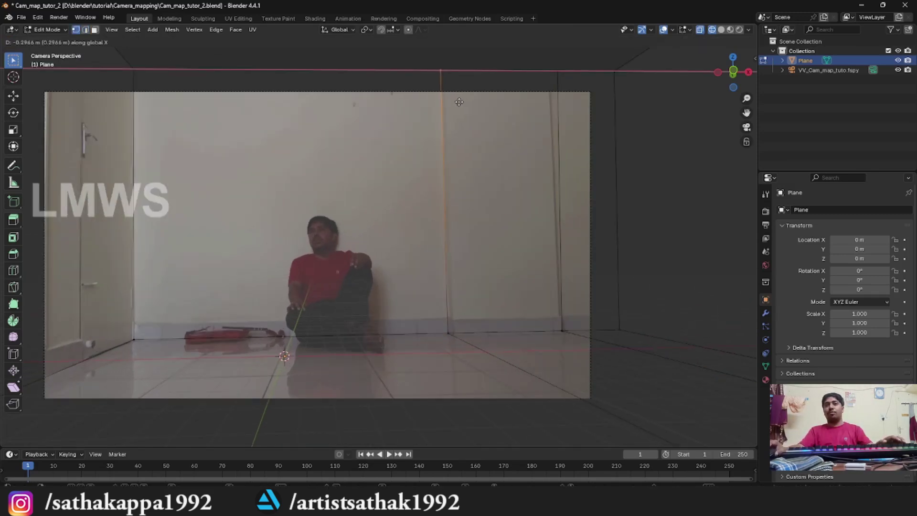
pyautogui.click(458, 101)
# Select the back wall face between the two cuts and extrude it forward about 0.4 m as the column
pyautogui.click(479, 175)
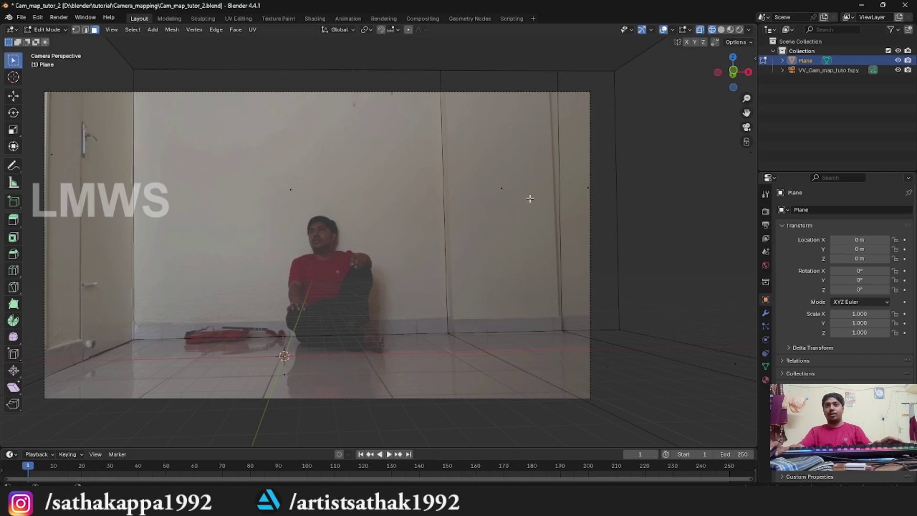
pyautogui.click(509, 191)
pyautogui.press('e')
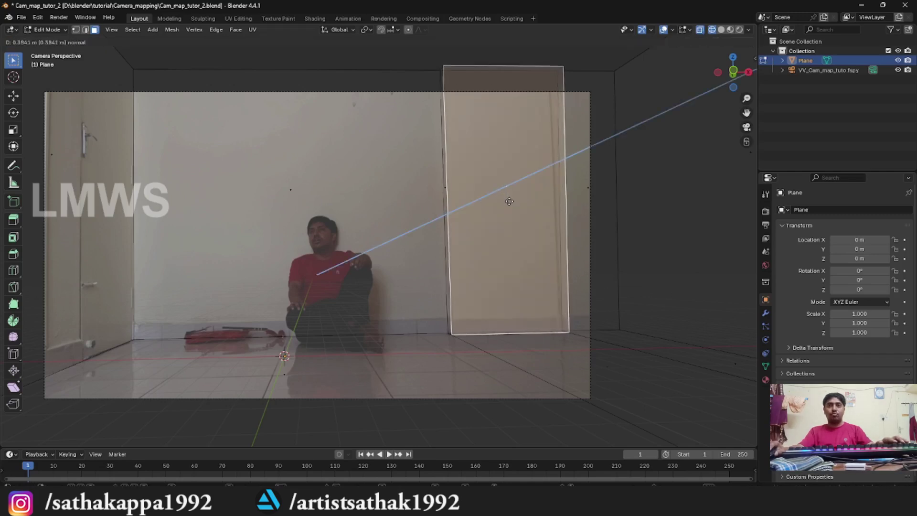
pyautogui.click(511, 203)
pyautogui.scroll(2, 510, 203)
# Move the extruded column's front right vertices, upper and lower, inward along X to match its edge in the photo
pyautogui.press('Tab')
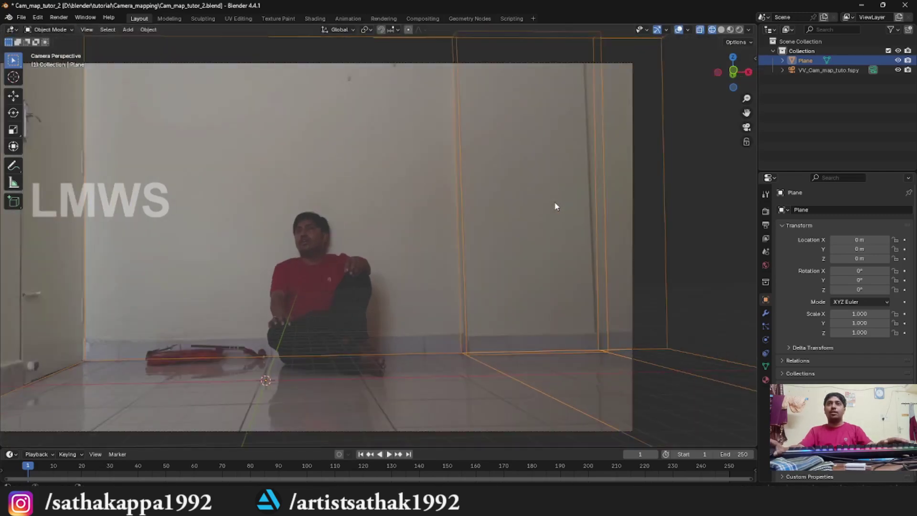
pyautogui.press('Tab')
pyautogui.press('1')
pyautogui.keyDown('shift'); pyautogui.moveTo(593, 134); pyautogui.dragTo(581, 180, button='middle'); pyautogui.keyUp('shift')
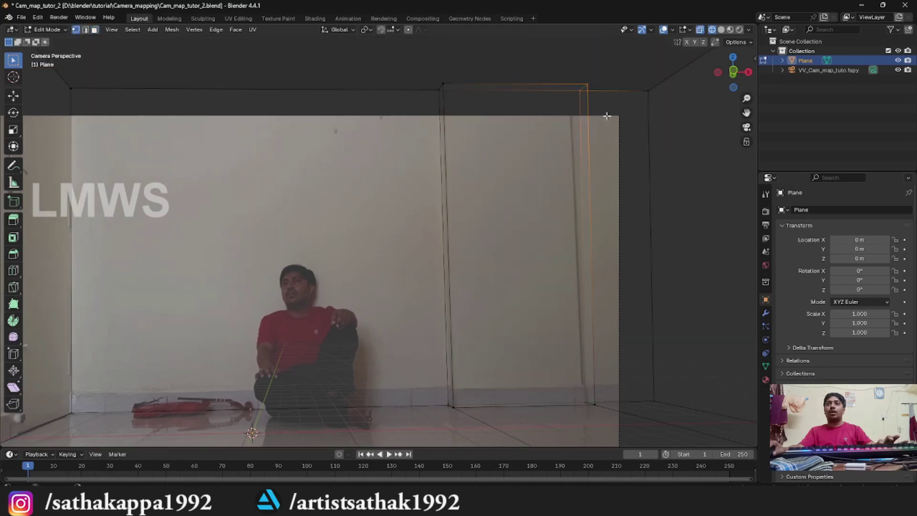
pyautogui.press('g')
pyautogui.press('x')
pyautogui.click(587, 124)
pyautogui.click(605, 388)
pyautogui.press('g')
pyautogui.press('x')
pyautogui.click(614, 398)
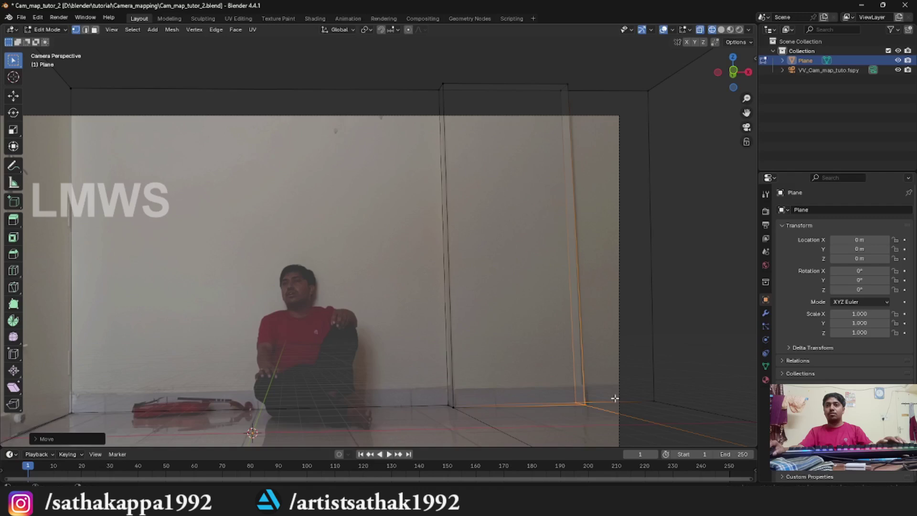
# Leave mesh editing, switch the viewport to solid shading and inspect the modelled room from outside the camera
pyautogui.press('Tab')
pyautogui.scroll(-3, 557, 313)
pyautogui.scroll(2, 557, 313)
pyautogui.hotkey('alt', 'a')
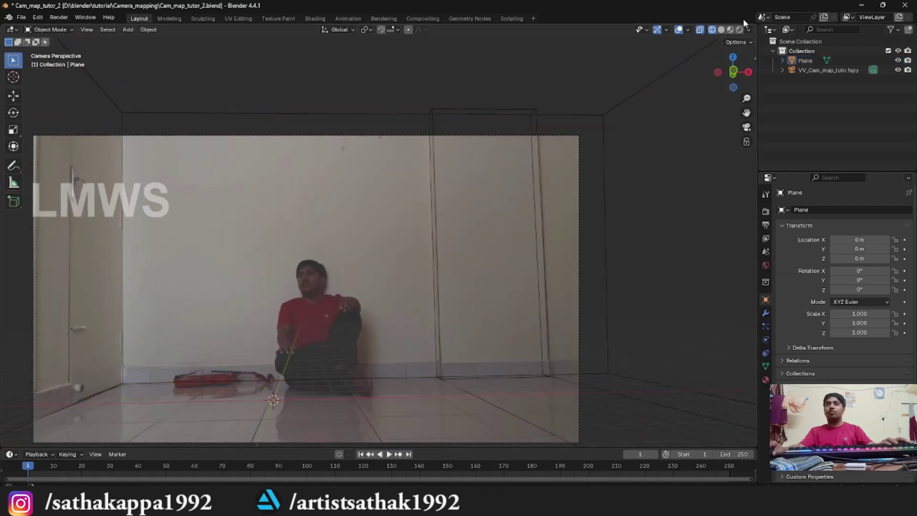
pyautogui.click(721, 30)
pyautogui.scroll(-2, 457, 263)
pyautogui.moveTo(456, 266)
pyautogui.mouseDown(button='middle')
pyautogui.moveTo(460, 323)
pyautogui.moveTo(549, 307)
pyautogui.mouseUp(button='middle')
pyautogui.scroll(-4, 471, 321)
pyautogui.moveTo(471, 321); pyautogui.dragTo(510, 312, button='middle')
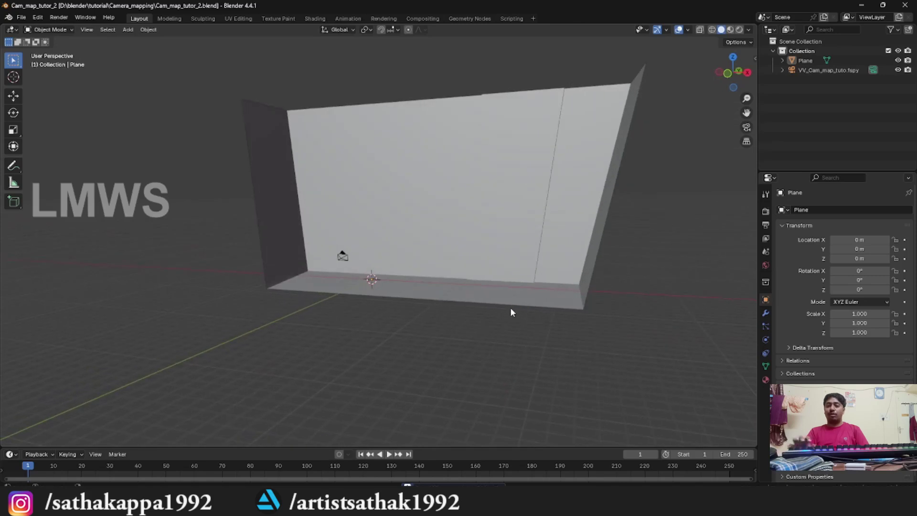
# Return to the camera view and enable Cavity in the viewport shading options
pyautogui.press('KP_0')
pyautogui.click(747, 30)
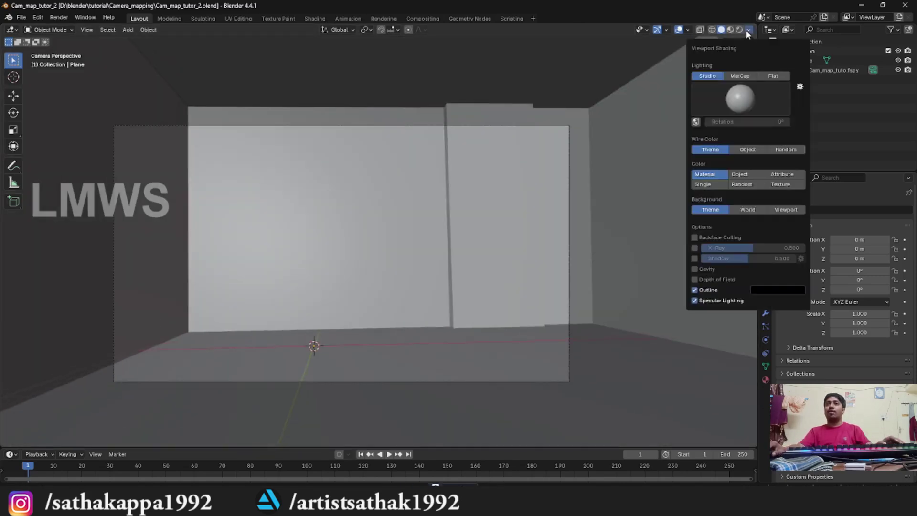
pyautogui.click(697, 269)
pyautogui.scroll(-2, 703, 44)
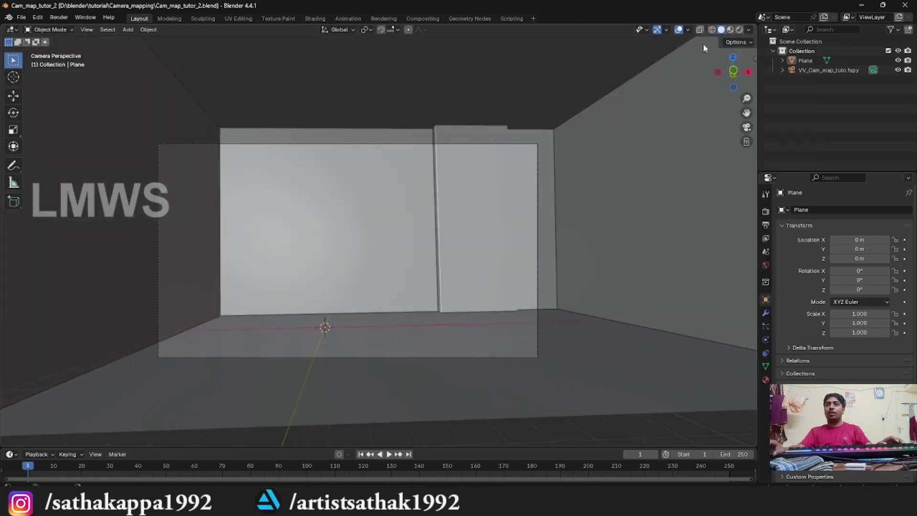
# Split the 3D viewport into two side by side and set the left one to Material Preview shading
pyautogui.moveTo(753, 25); pyautogui.dragTo(379, 67)
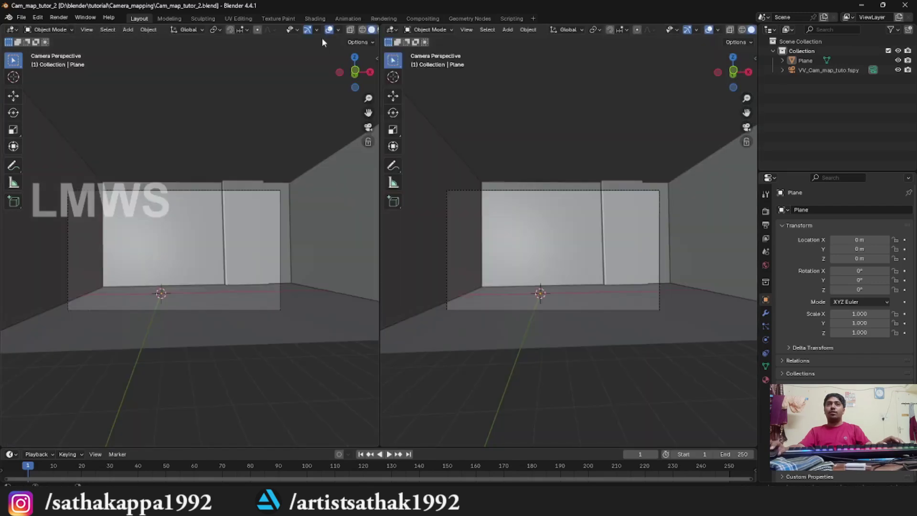
pyautogui.scroll(-2, 350, 32)
pyautogui.click(371, 30)
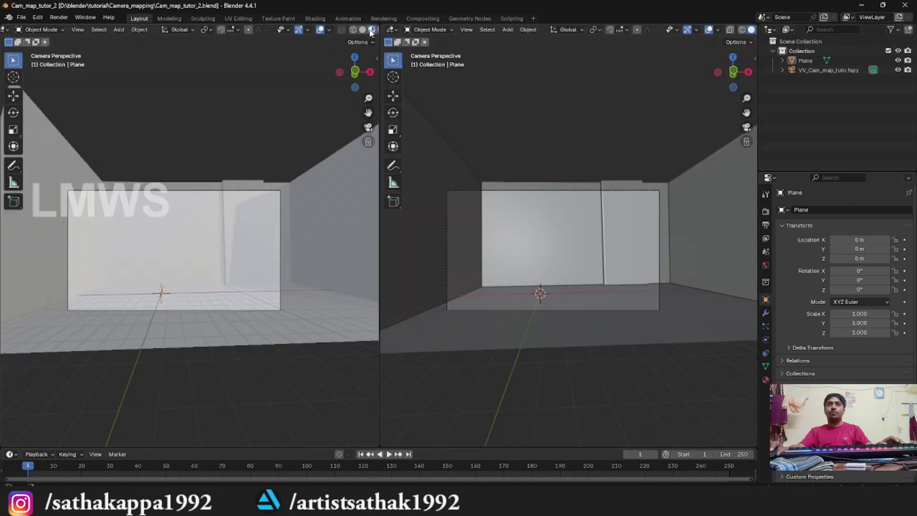
pyautogui.scroll(-4, 372, 30)
pyautogui.click(364, 30)
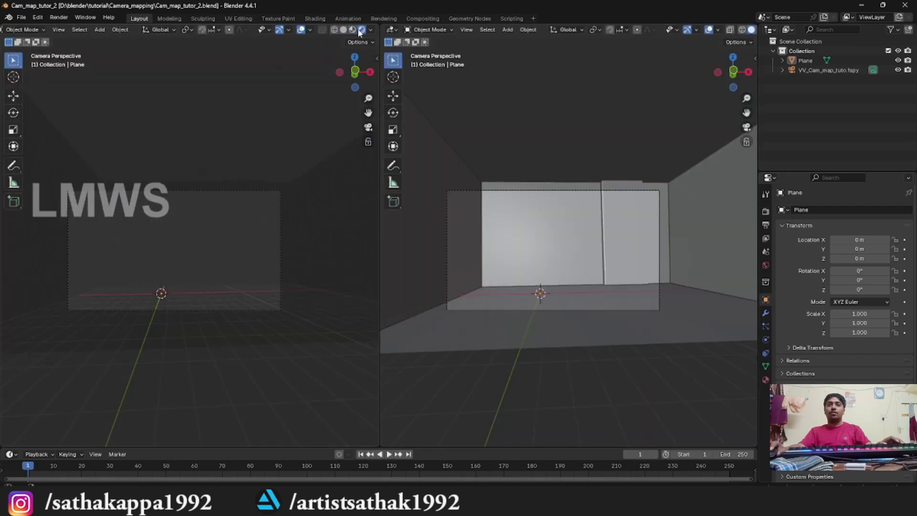
pyautogui.click(355, 30)
# Select the room mesh, turn the second viewport into a Shader Editor and assign the existing material "Material" to the mesh
pyautogui.scroll(3, 327, 204)
pyautogui.click(327, 204)
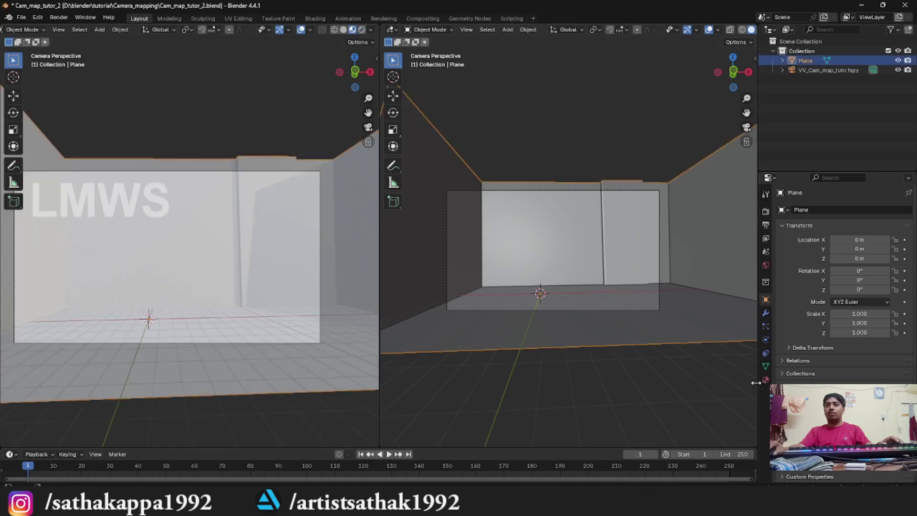
pyautogui.click(392, 30)
pyautogui.click(415, 114)
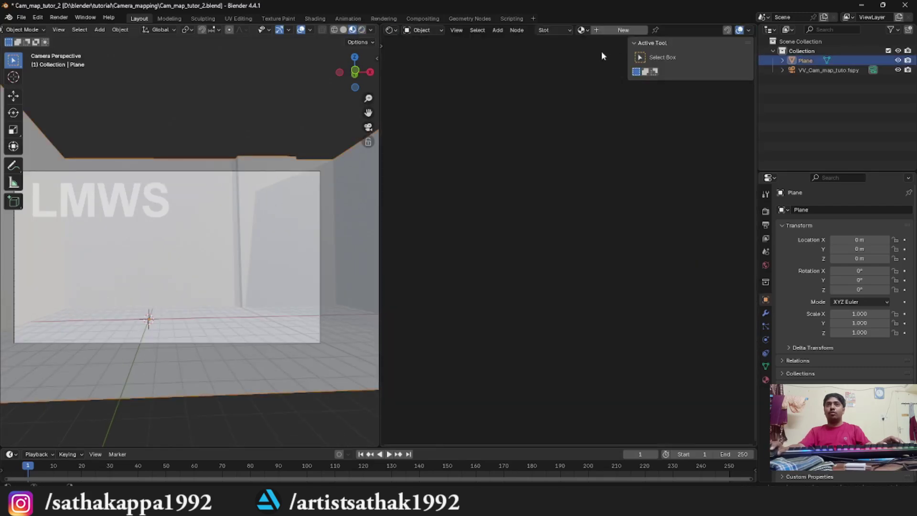
pyautogui.click(589, 30)
pyautogui.click(606, 56)
# Add an Image Texture node to the material and load VID20250517122704.mp4 from the Camera_Shots folder
pyautogui.hotkey('shift', 'a')
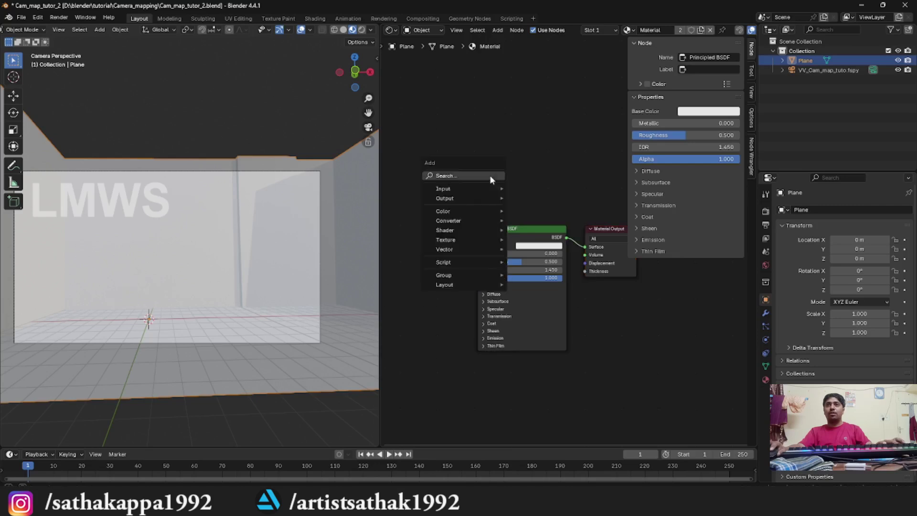
pyautogui.click(489, 174)
pyautogui.write('image')
pyautogui.press('Return')
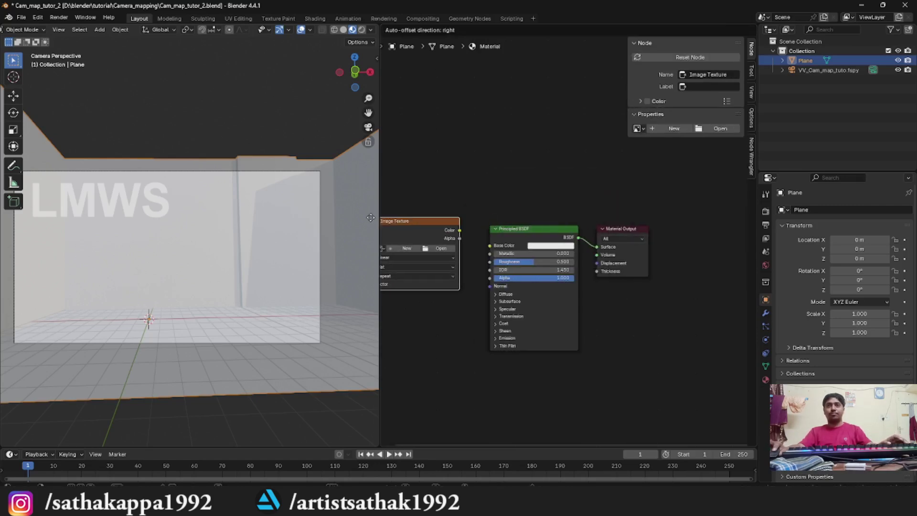
pyautogui.click(478, 216)
pyautogui.click(500, 243)
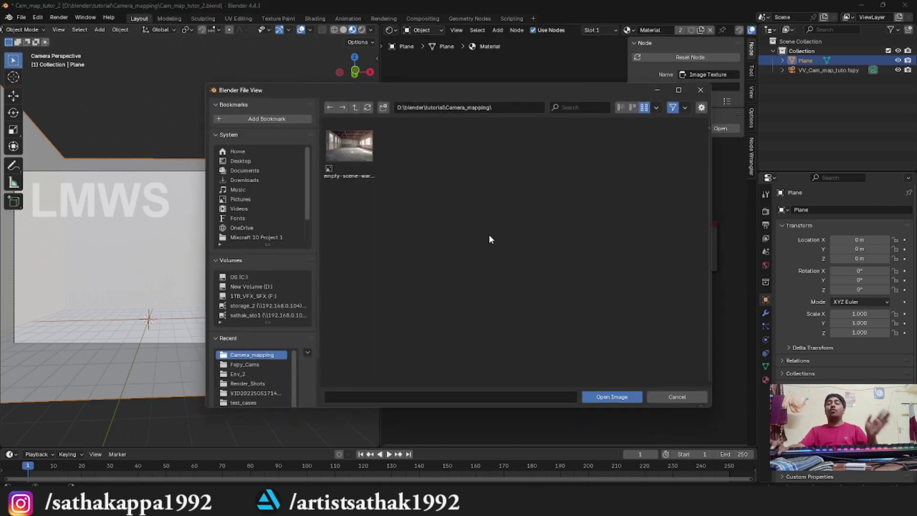
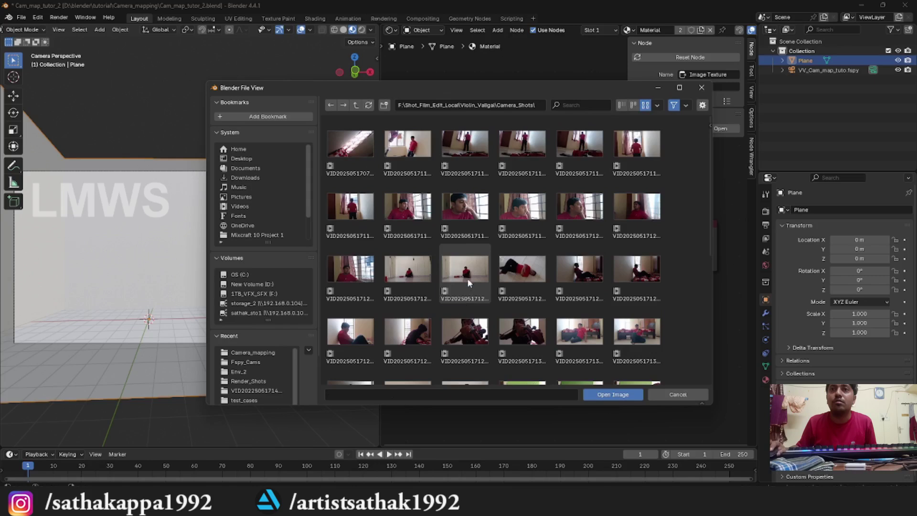
pyautogui.click(467, 278)
pyautogui.press('Return')
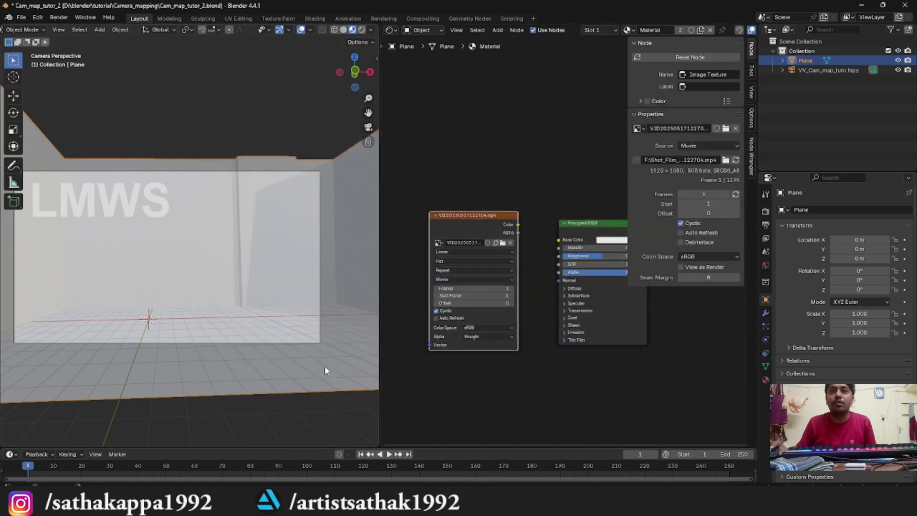
# Connect the movie texture's Color output to the Principled BSDF's Base Color input
pyautogui.moveTo(519, 224); pyautogui.dragTo(558, 240)
pyautogui.scroll(-6, 582, 322)
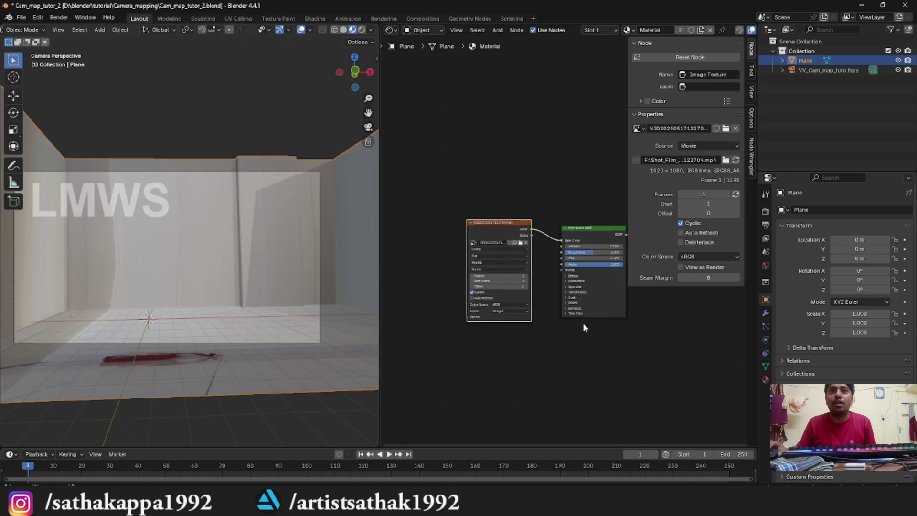
pyautogui.moveTo(583, 322); pyautogui.dragTo(564, 246, button='middle')
pyautogui.scroll(-2, 522, 300)
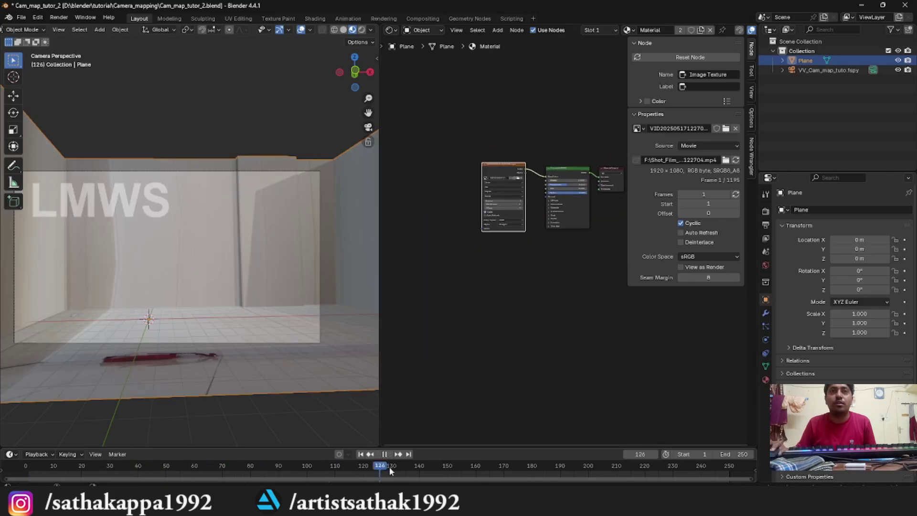
# Enable Auto Refresh on the movie texture node and enlarge the timeline area
pyautogui.scroll(-2, 512, 469)
pyautogui.scroll(3, 451, 202)
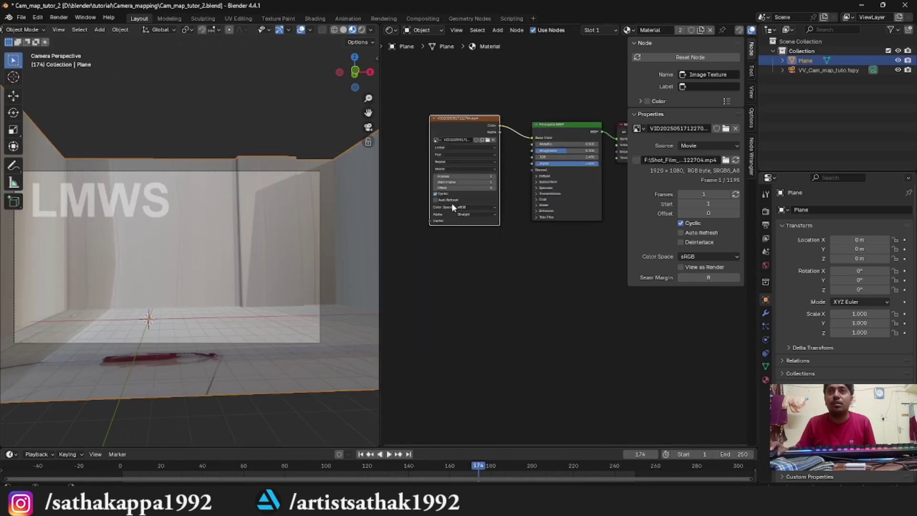
pyautogui.moveTo(467, 446); pyautogui.dragTo(467, 330)
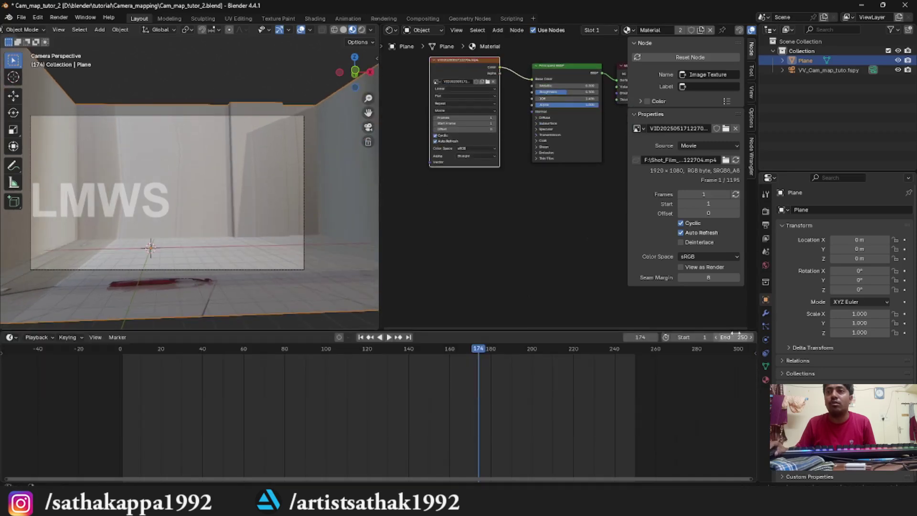
# Set the scene's frame rate to 30 fps and its end frame to 1000
pyautogui.click(765, 225)
pyautogui.click(866, 296)
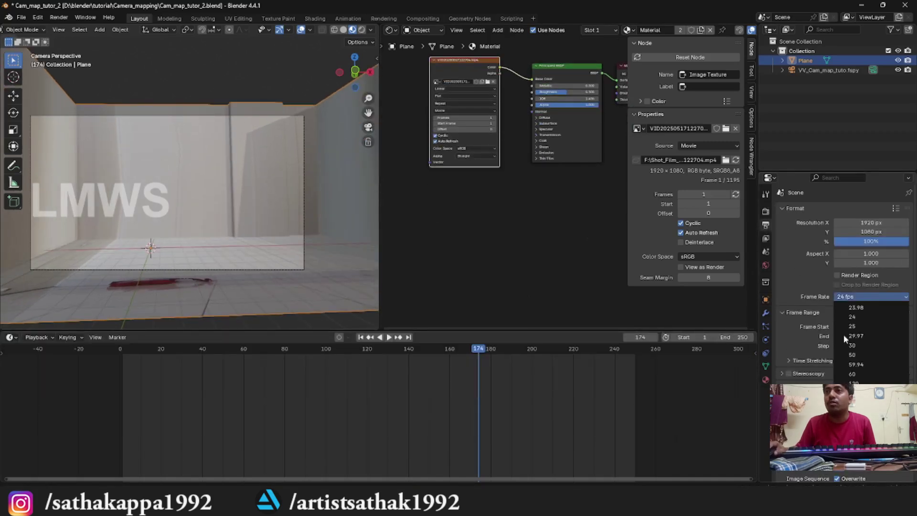
pyautogui.click(868, 344)
pyautogui.scroll(-2, 579, 399)
pyautogui.click(736, 337)
pyautogui.write('1')
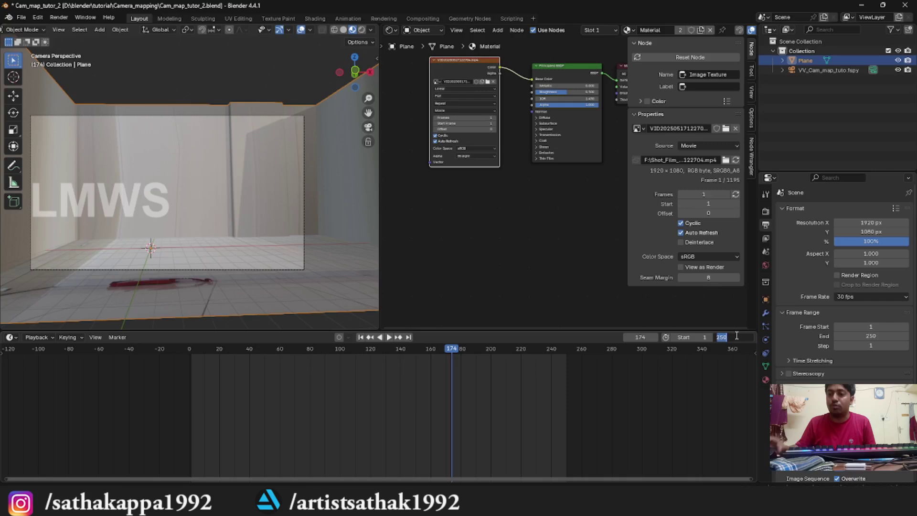
pyautogui.write('000')
pyautogui.press('Return')
# Try a start frame of 1500 on the movie texture and scrub through the timeline to check it
pyautogui.scroll(2, 433, 59)
pyautogui.click(479, 155)
pyautogui.write('1500')
pyautogui.press('Return')
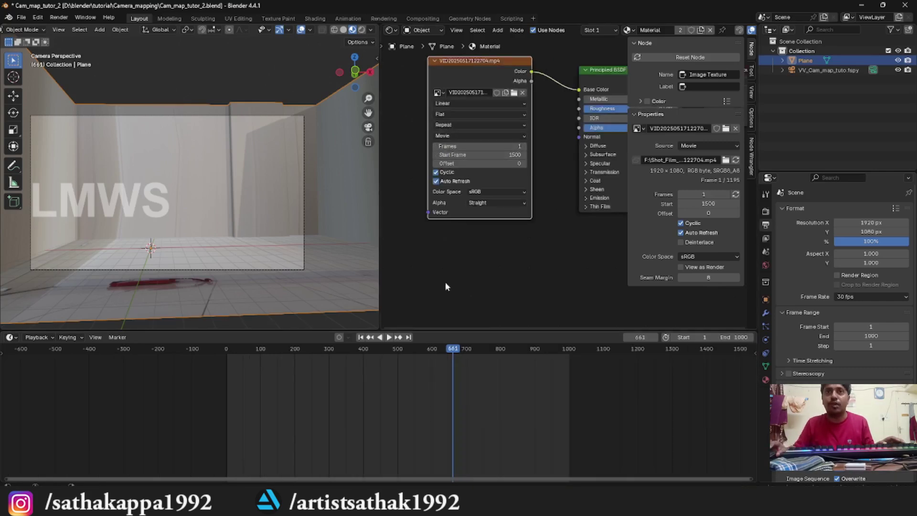
pyautogui.moveTo(440, 350); pyautogui.dragTo(600, 350)
pyautogui.scroll(-2, 228, 414)
pyautogui.scroll(-5, 453, 402)
pyautogui.scroll(2, 409, 399)
pyautogui.scroll(1, 502, 182)
# Set the movie texture's start frame to 1 and its number of frames to 1500
pyautogui.doubleClick(502, 180)
pyautogui.write('1')
pyautogui.doubleClick(490, 171)
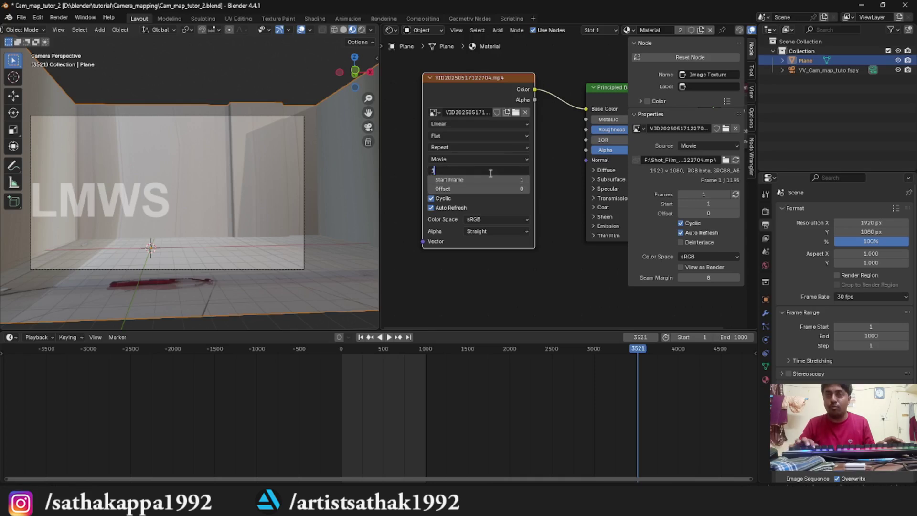
pyautogui.write('1500')
pyautogui.press('Return')
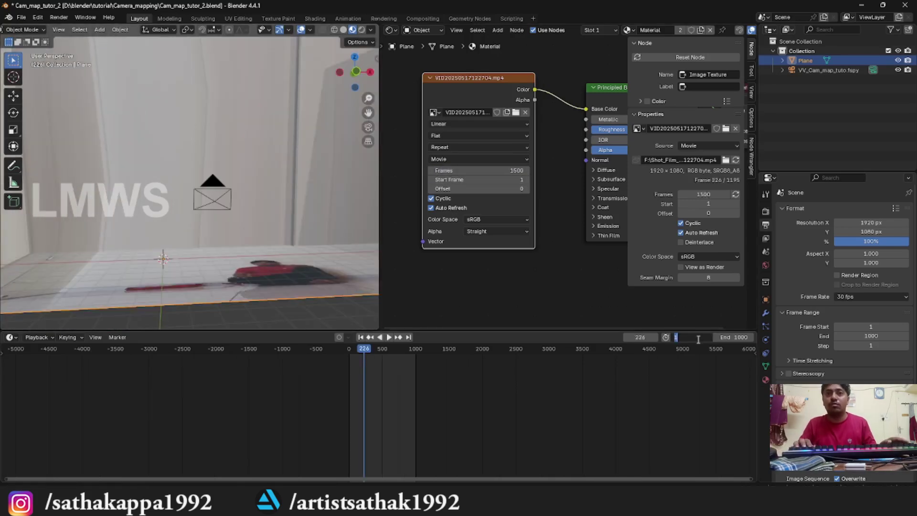
# Limit the scene's frame range to frames 226 to 750 and briefly play back the video on the room
pyautogui.click(698, 339)
pyautogui.write('226')
pyautogui.press('Tab')
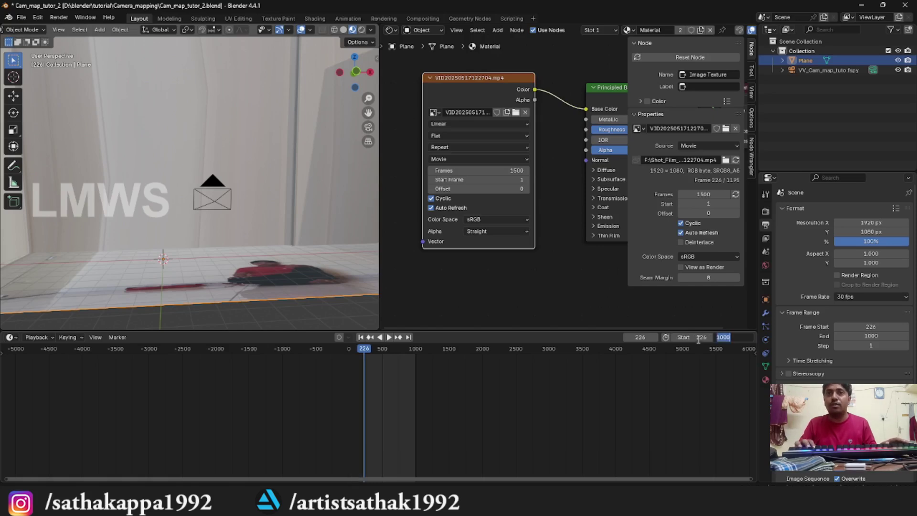
pyautogui.write('750')
pyautogui.press('Return')
pyautogui.scroll(3, 365, 422)
pyautogui.press('space')
pyautogui.moveTo(265, 190); pyautogui.dragTo(285, 265, button='middle')
pyautogui.scroll(2, 285, 266)
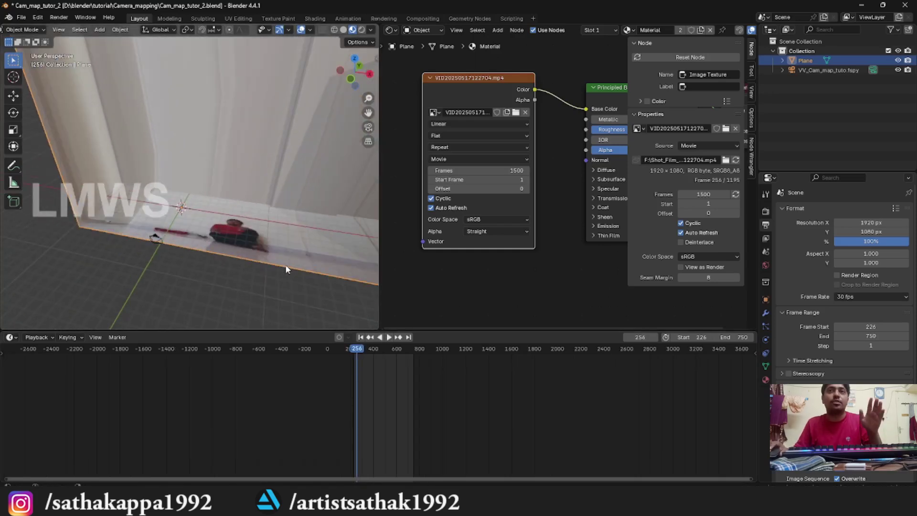
# Save the file and hide the Shader Editor's sidebar
pyautogui.hotkey('ctrl', 's')
pyautogui.press('n')
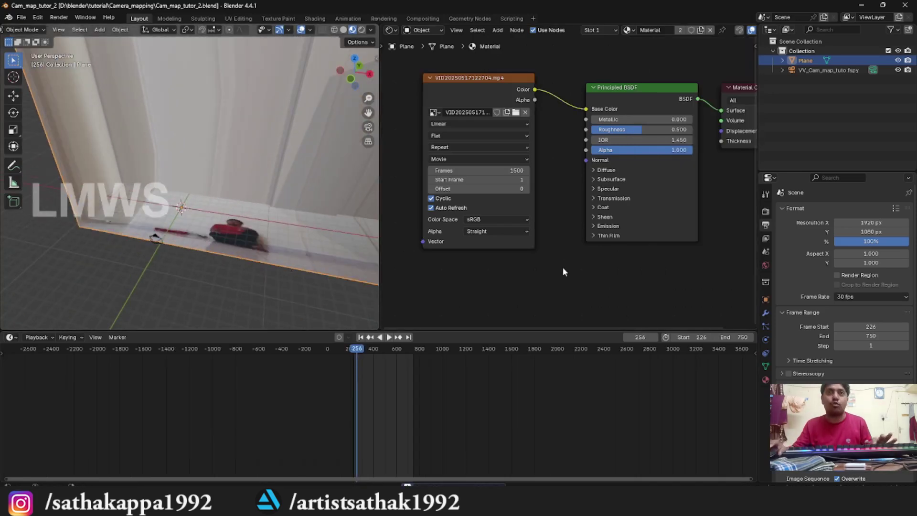
pyautogui.scroll(-4, 319, 275)
# Add a Subdivision Surface modifier to the room, set to Simple with viewport and render levels of 4, and save the file
pyautogui.click(766, 312)
pyautogui.click(842, 209)
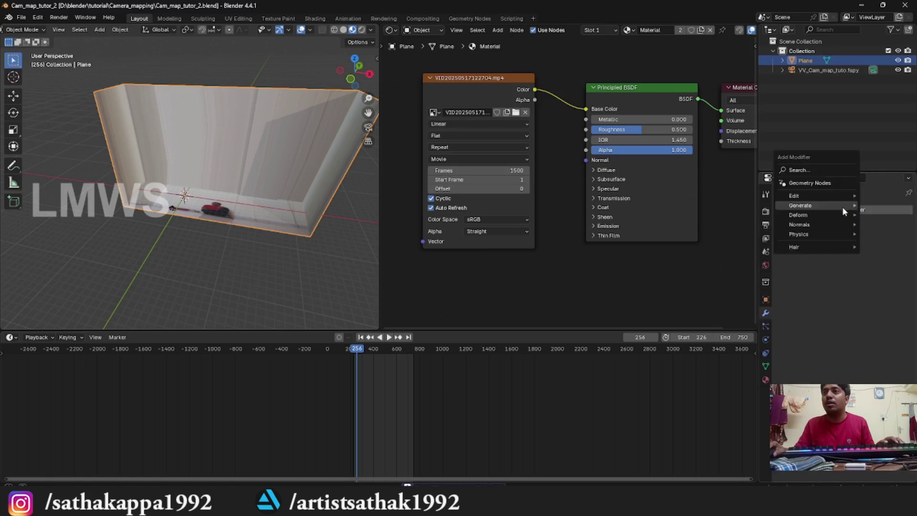
pyautogui.moveTo(842, 206)
pyautogui.click(729, 329)
pyautogui.click(877, 240)
pyautogui.click(895, 251)
pyautogui.click(896, 251)
pyautogui.click(896, 251)
pyautogui.click(896, 261)
pyautogui.scroll(-2, 215, 209)
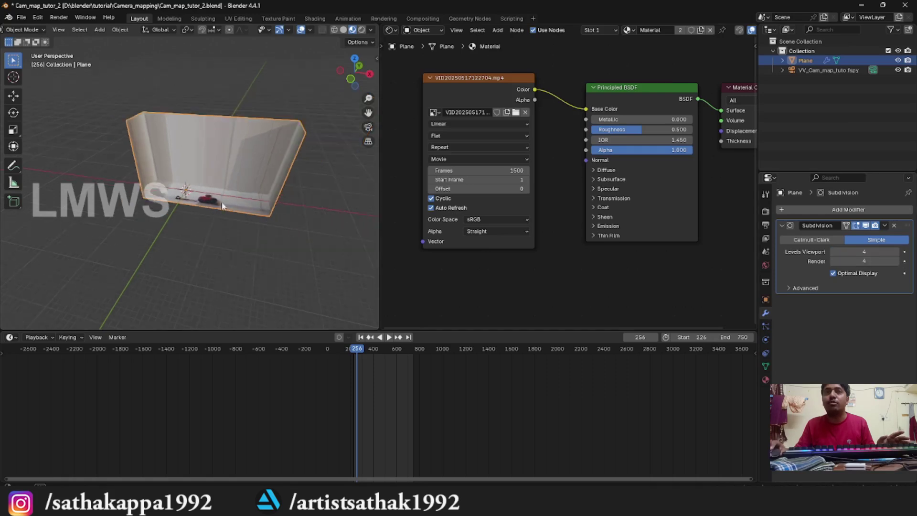
pyautogui.moveTo(215, 209); pyautogui.dragTo(266, 185, button='middle')
pyautogui.scroll(3, 266, 184)
pyautogui.hotkey('ctrl', 's')
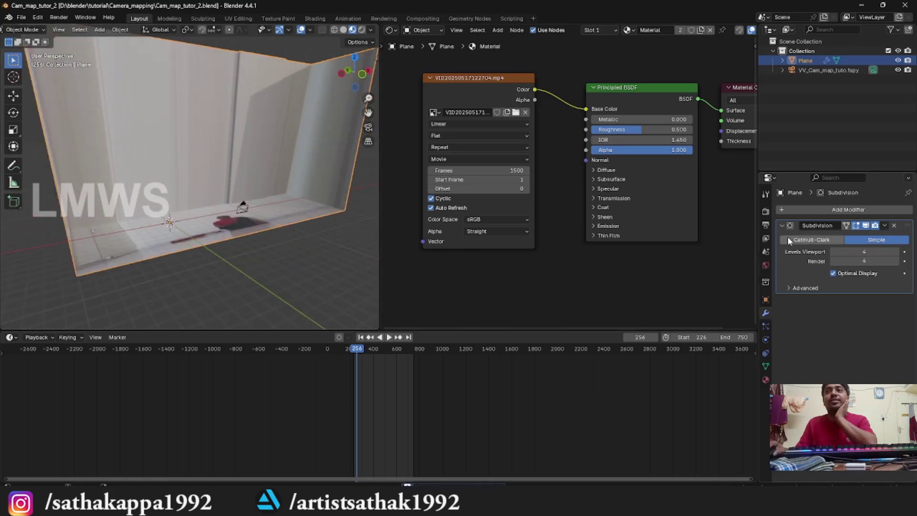
# Add a UV Project modifier to the room, using UVMap and the VV_Cam_map_tuto.fspy camera as projector
pyautogui.click(830, 209)
pyautogui.moveTo(811, 208)
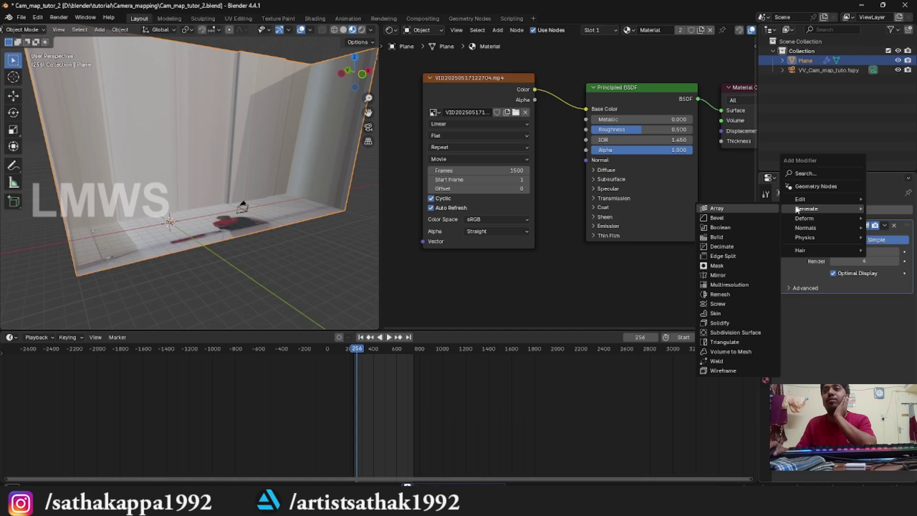
pyautogui.click(726, 228)
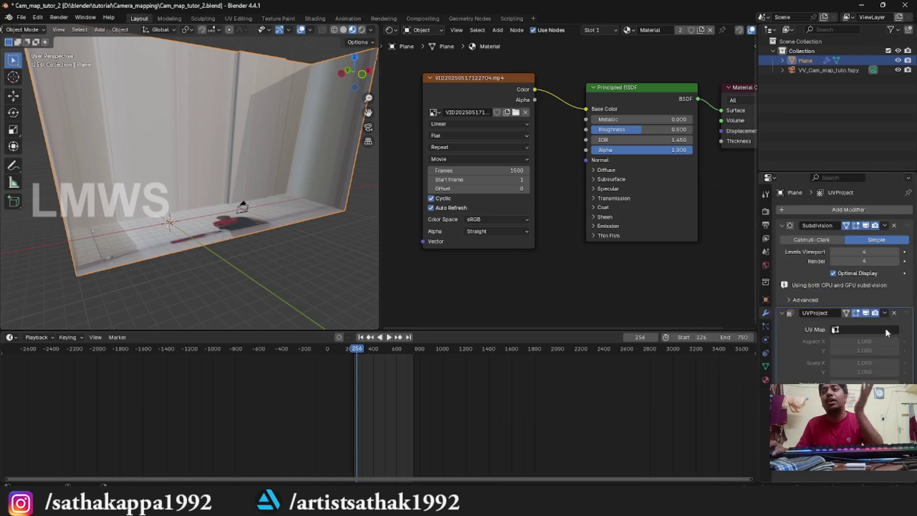
pyautogui.click(888, 329)
pyautogui.click(865, 341)
pyautogui.scroll(-1, 864, 341)
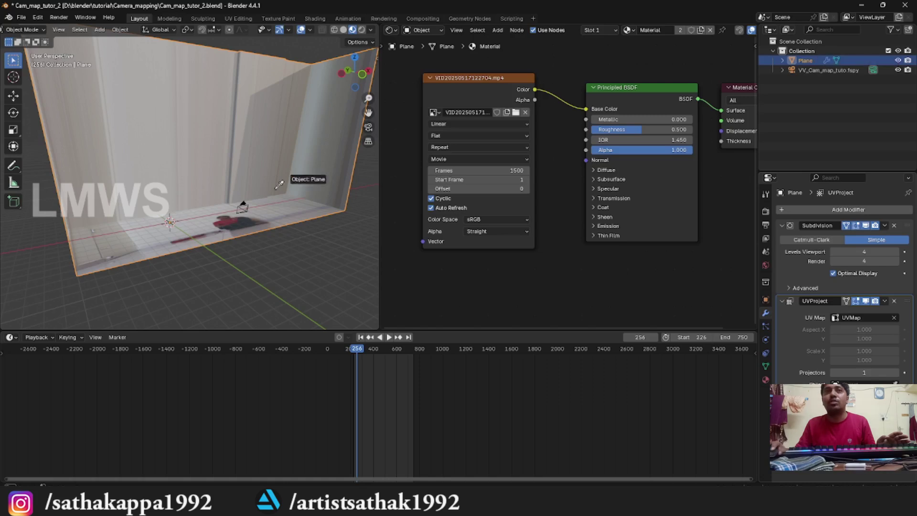
pyautogui.click(816, 67)
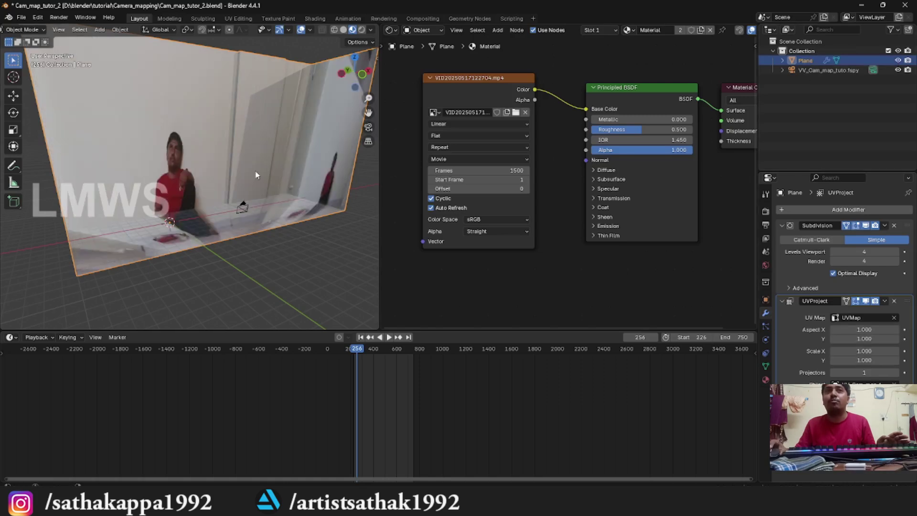
# Return to the camera view and set the UV Project modifier's Aspect X to 1.777
pyautogui.press('KP_0')
pyautogui.scroll(-1, 229, 170)
pyautogui.keyDown('shift'); pyautogui.moveTo(175, 201); pyautogui.dragTo(179, 162, button='middle'); pyautogui.keyUp('shift')
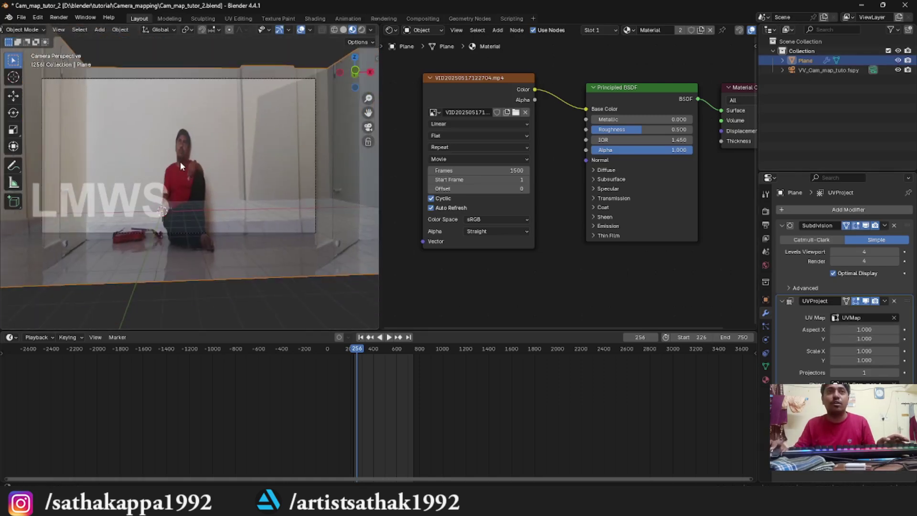
pyautogui.scroll(2, 186, 176)
pyautogui.scroll(-2, 193, 200)
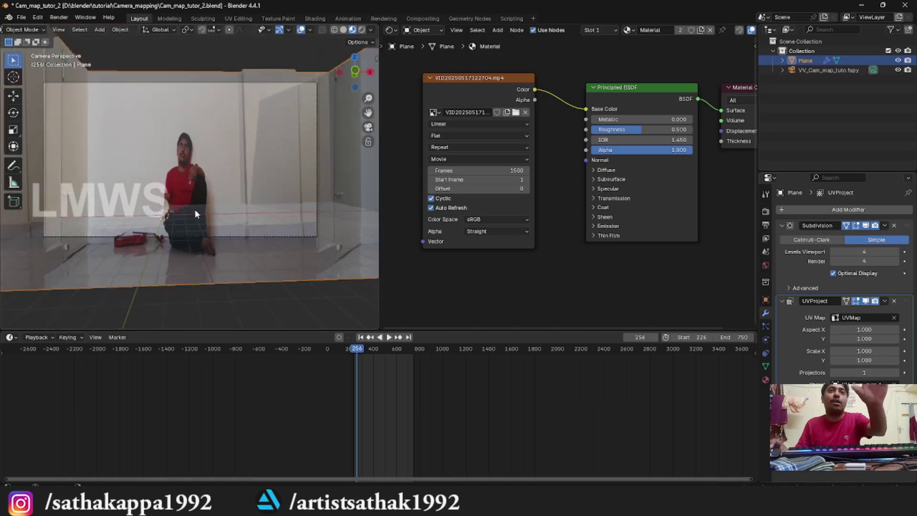
pyautogui.scroll(1, 194, 213)
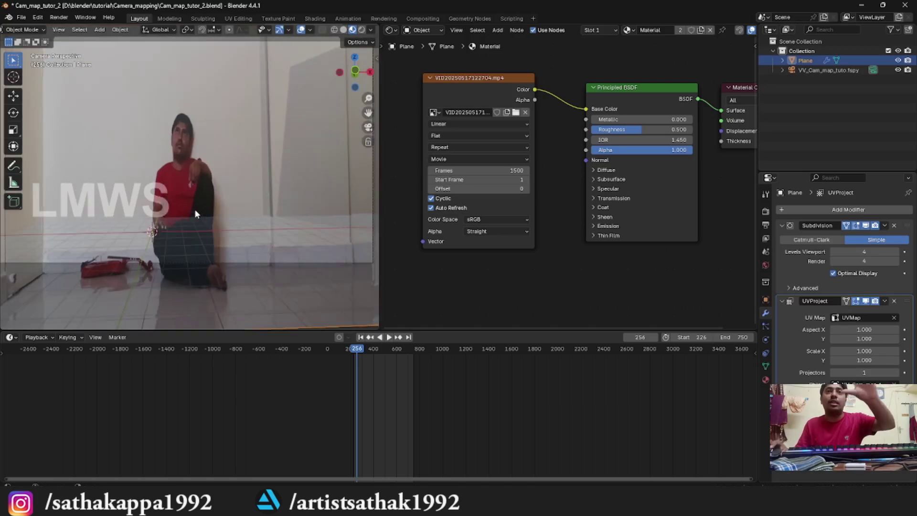
pyautogui.scroll(-2, 195, 214)
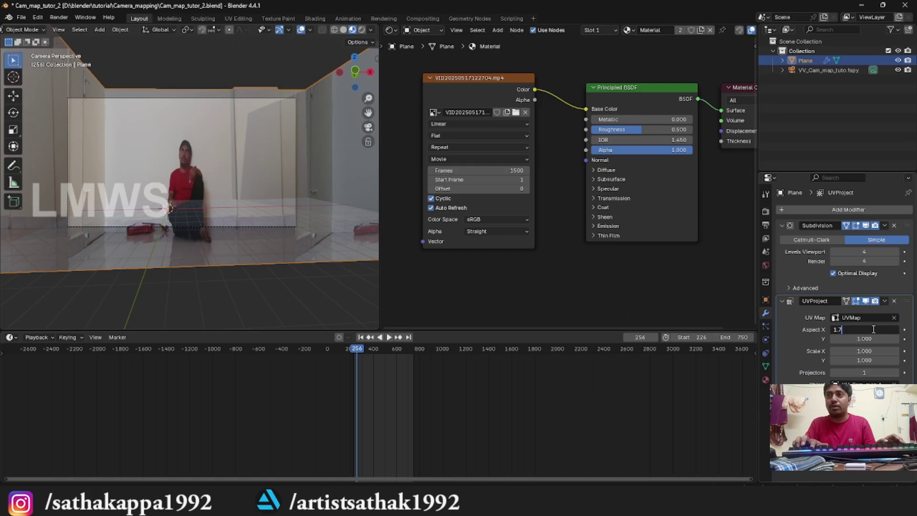
pyautogui.press('Return')
pyautogui.scroll(2, 192, 229)
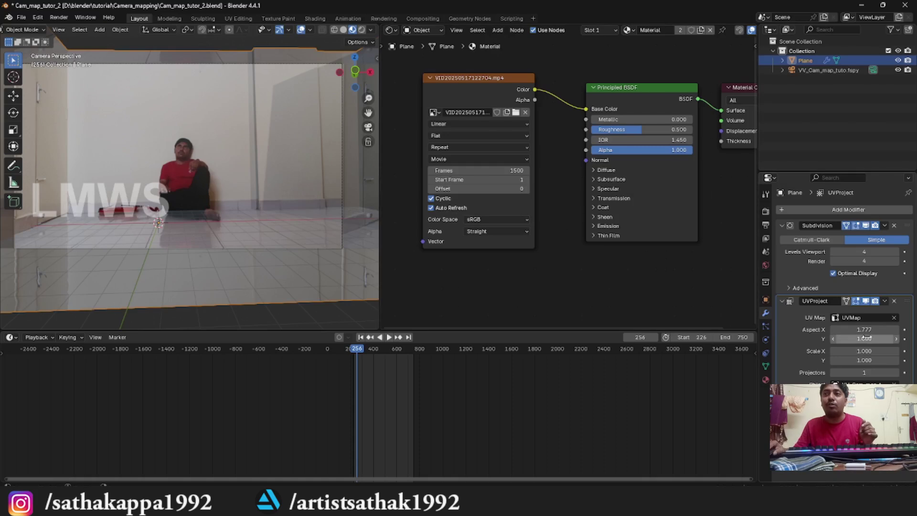
# Play back the projected video in the camera view to check how it lines up with the room
pyautogui.scroll(-3, 258, 251)
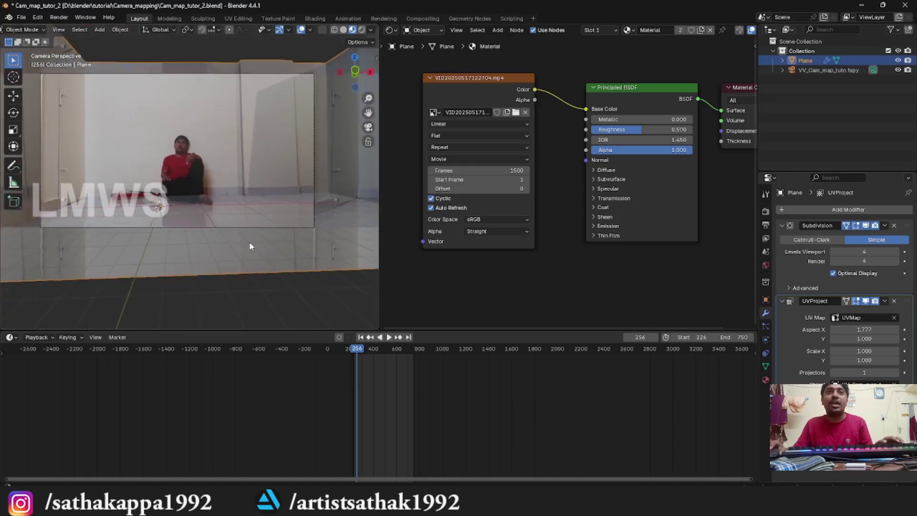
pyautogui.scroll(1, 250, 247)
pyautogui.press('space')
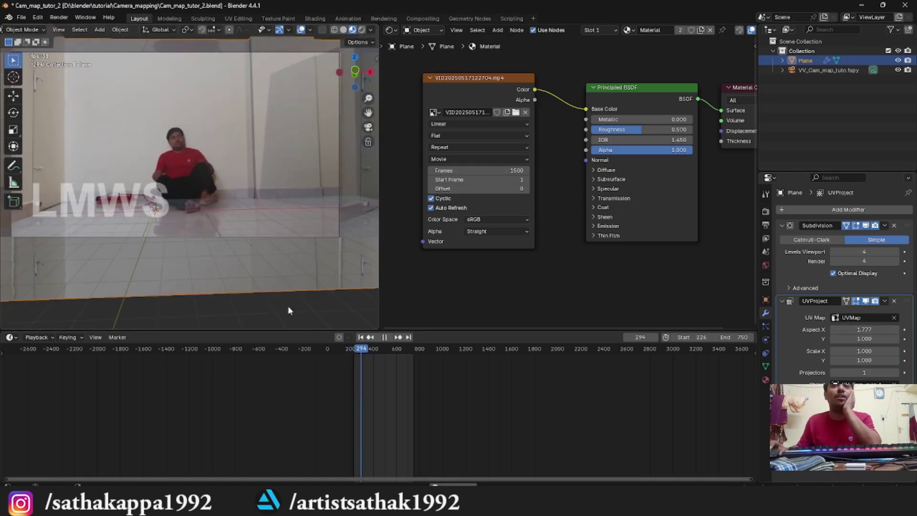
pyautogui.scroll(2, 241, 222)
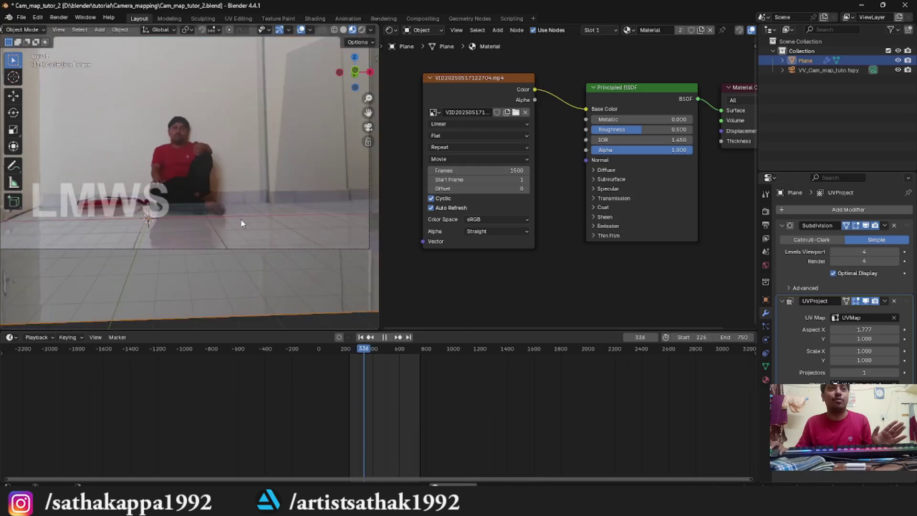
pyautogui.press('space')
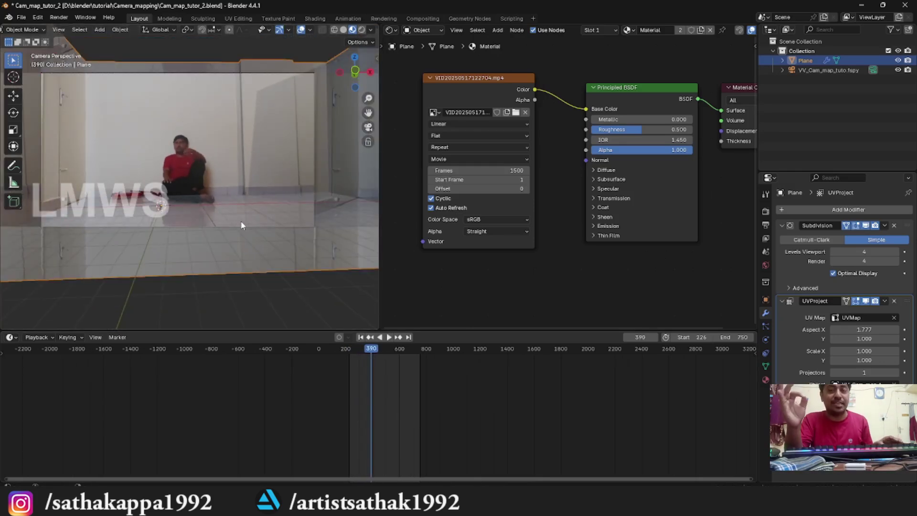
# Save the file and turn the shader editor area into a second 3D viewport
pyautogui.hotkey('ctrl', 's')
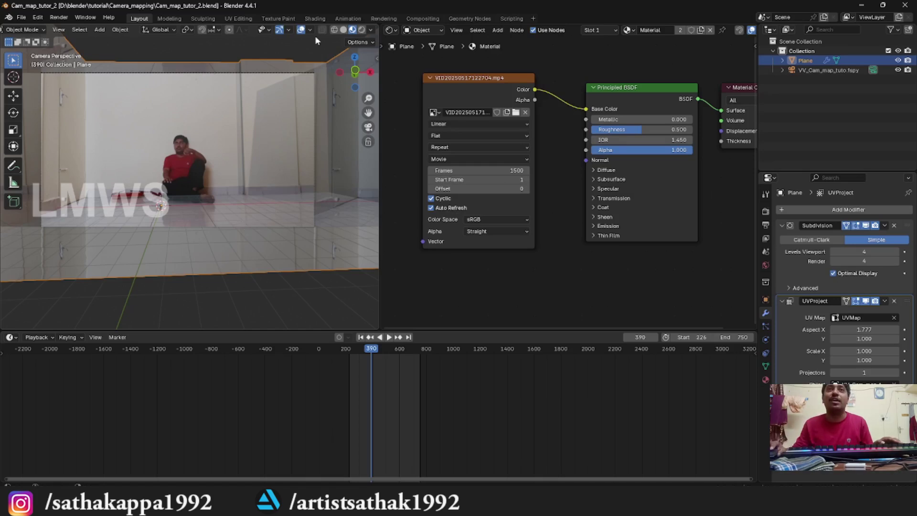
pyautogui.click(389, 31)
pyautogui.click(399, 56)
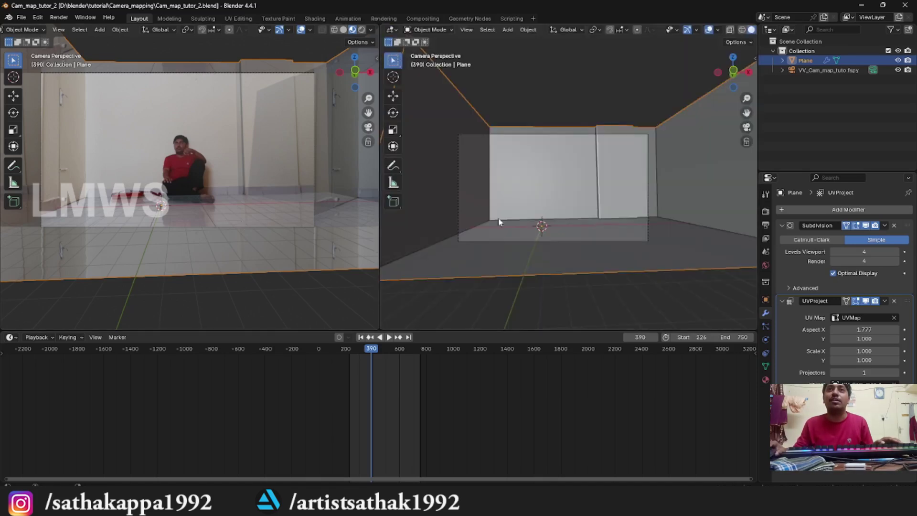
pyautogui.scroll(-2, 139, 208)
# Duplicate the VV_Cam_map_tuto.fspy camera, leaving the copy in the same place as the original
pyautogui.hotkey('shift', 'a')
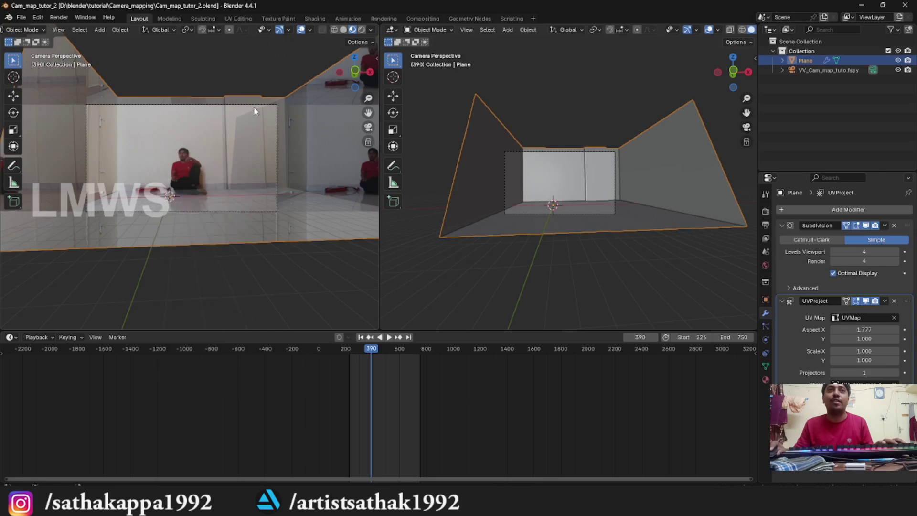
pyautogui.click(248, 106)
pyautogui.hotkey('shift', 'd')
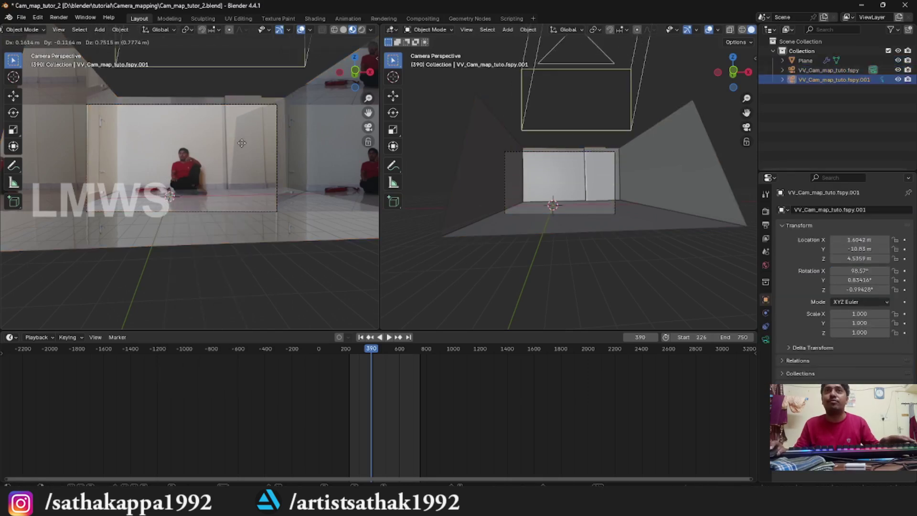
pyautogui.rightClick(255, 137)
# Rename the original camera Projection and the duplicate Active_camera, and save the file
pyautogui.doubleClick(820, 71)
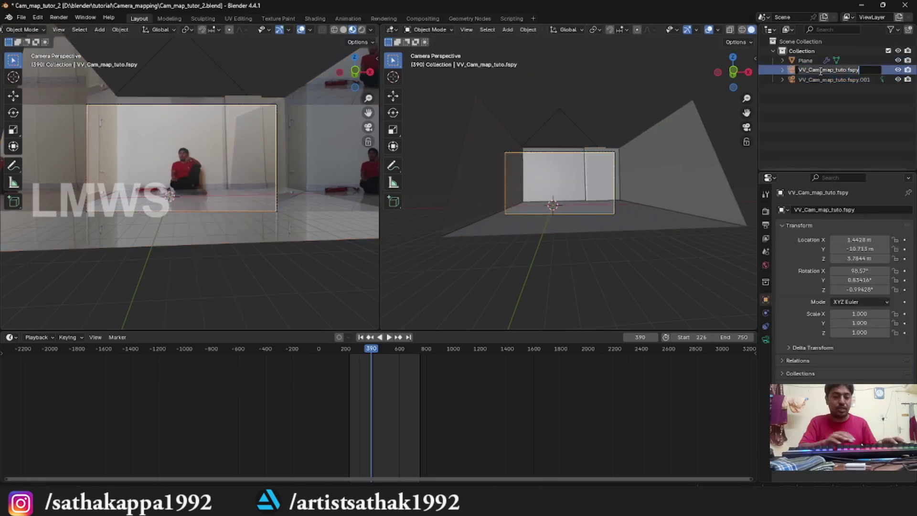
pyautogui.write('Projection')
pyautogui.press('Return')
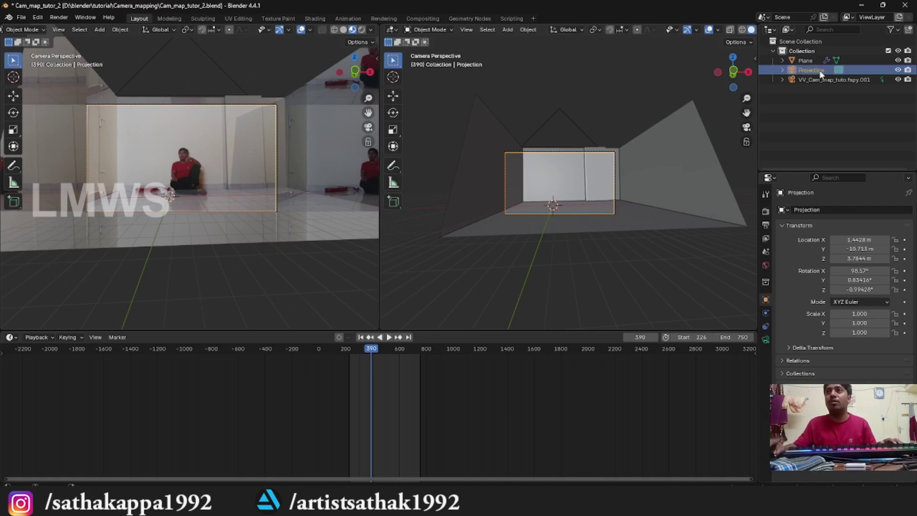
pyautogui.doubleClick(819, 79)
pyautogui.write('Active')
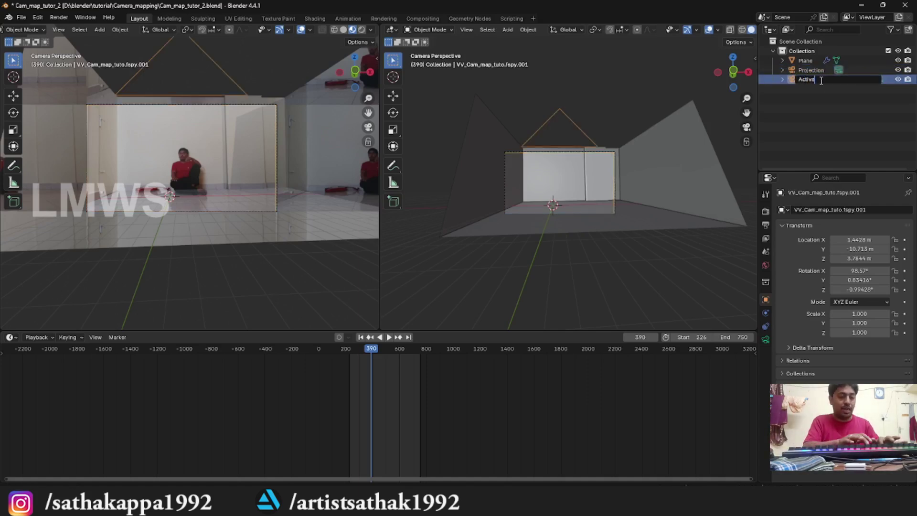
pyautogui.write('_camera')
pyautogui.press('Return')
pyautogui.hotkey('ctrl', 's')
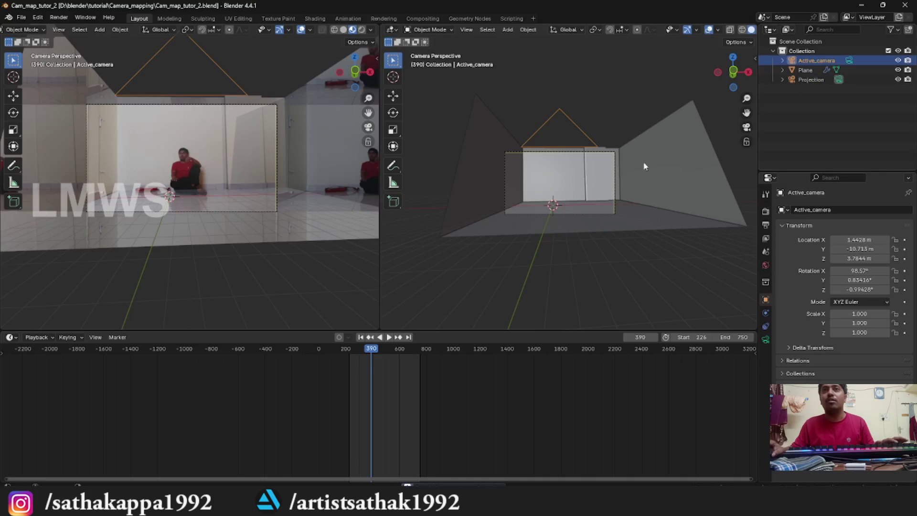
# Set Active_camera as the scene camera
pyautogui.click(811, 61)
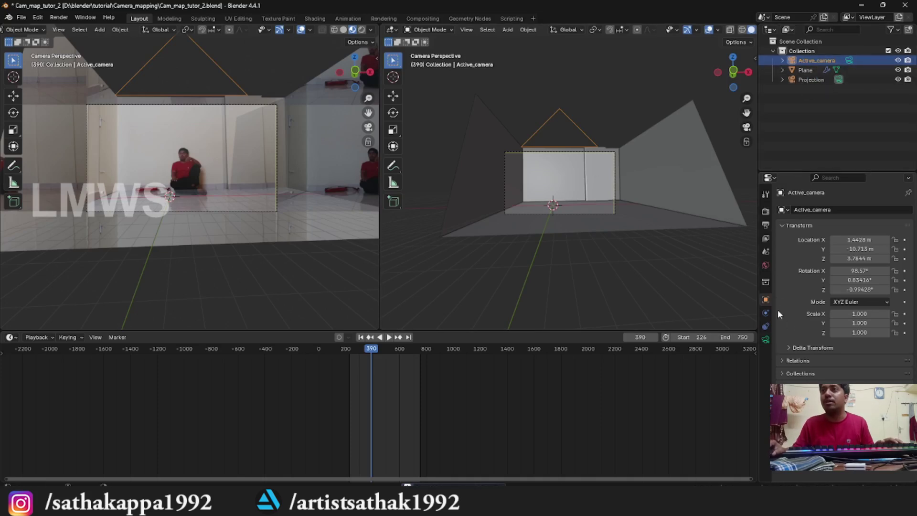
pyautogui.click(765, 252)
pyautogui.click(881, 223)
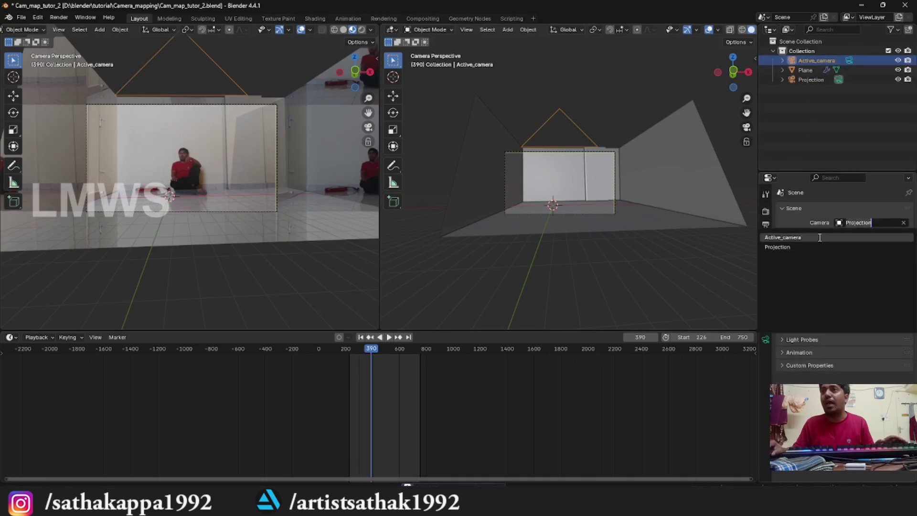
pyautogui.click(819, 237)
pyautogui.scroll(3, 565, 192)
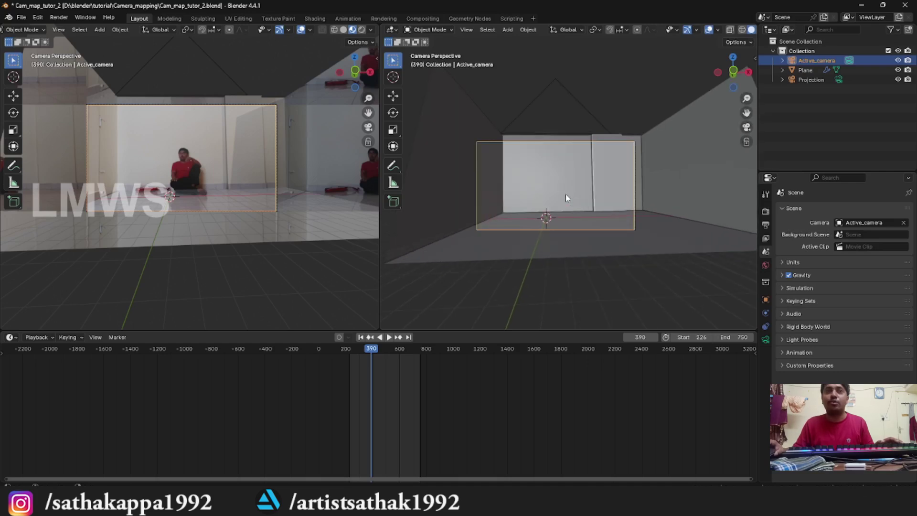
pyautogui.press('g')
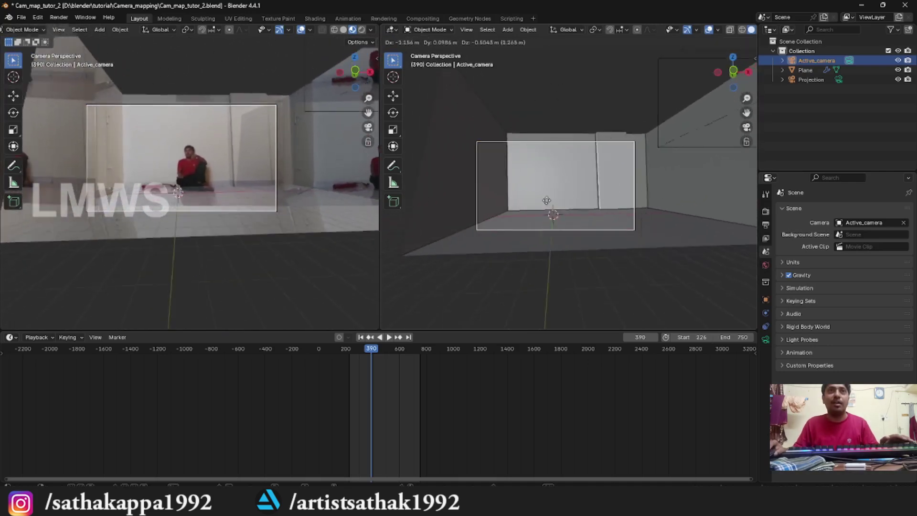
pyautogui.press('y')
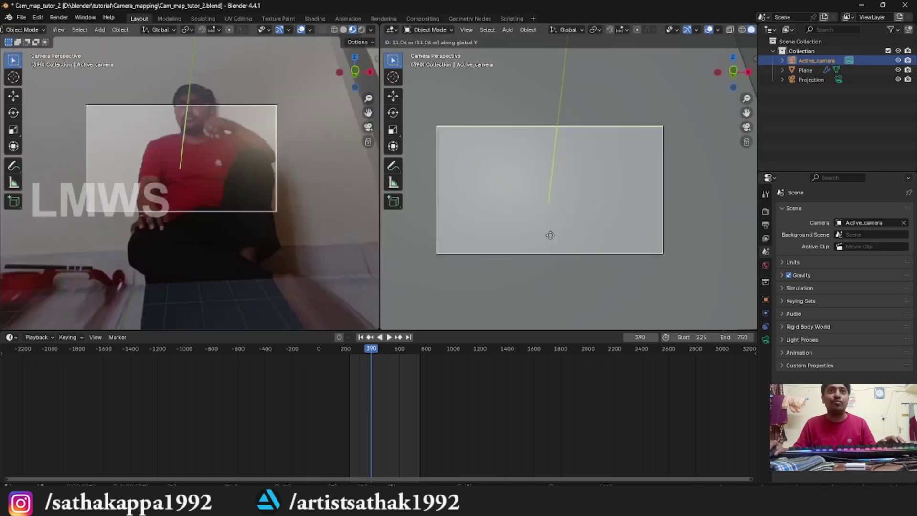
pyautogui.click(581, 218)
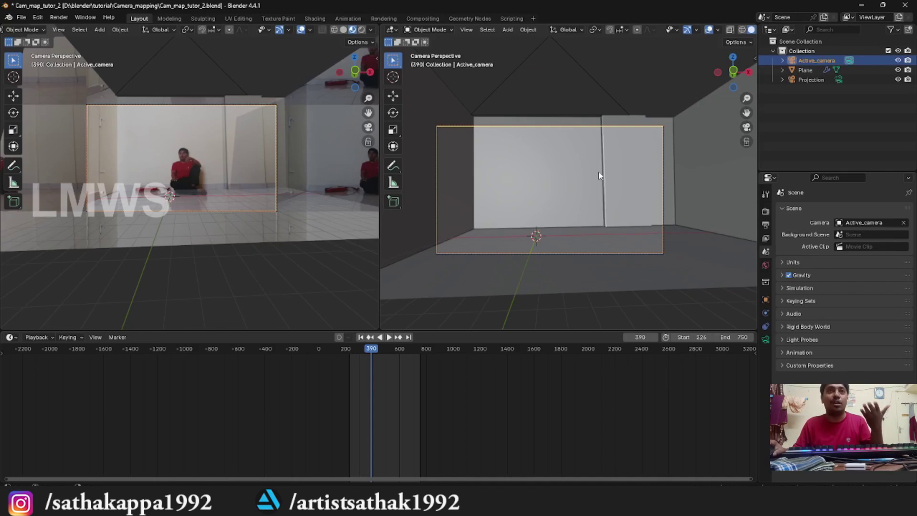
# Keyframe Active_camera's location at frame 243
pyautogui.scroll(-1, 345, 356)
pyautogui.click(354, 349)
pyautogui.press('space')
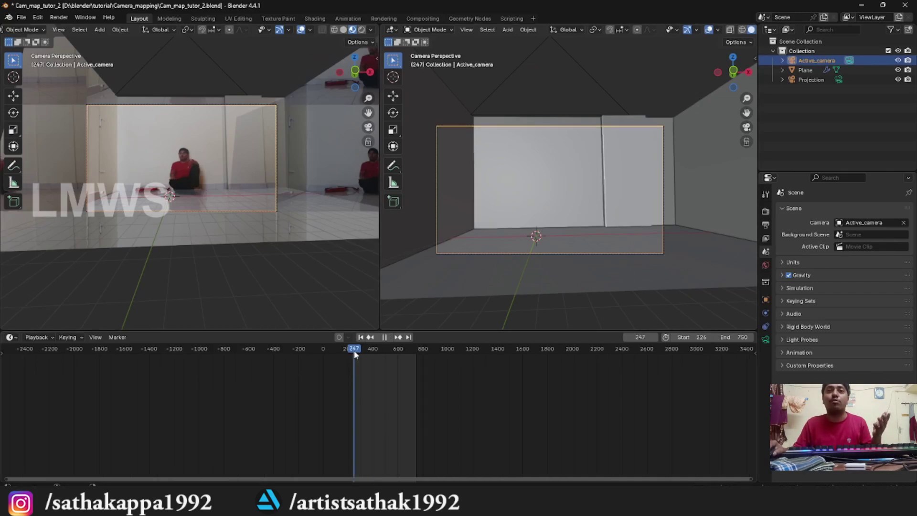
pyautogui.scroll(-2, 473, 228)
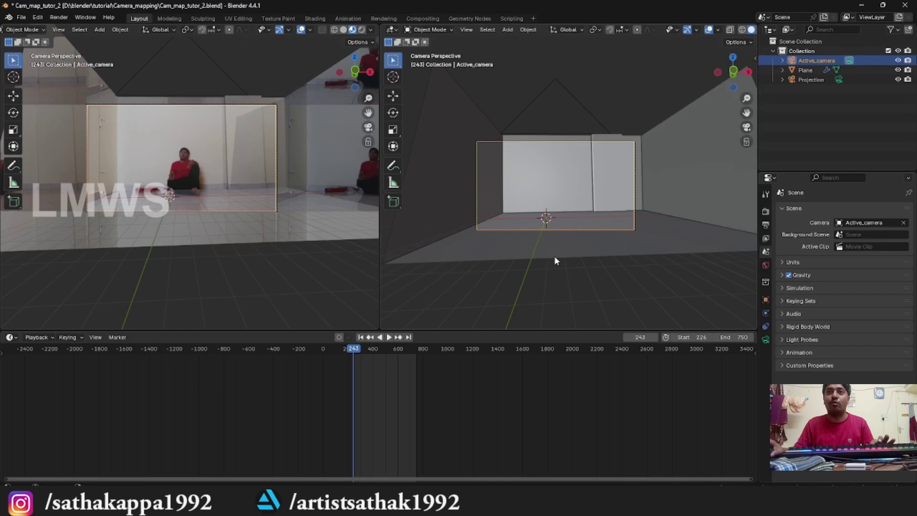
pyautogui.press('n')
pyautogui.rightClick(675, 93)
pyautogui.click(676, 92)
# Rotate Active_camera about the global Y axis to a Y rotation of about 5.5° and keyframe its rotation at frame 243
pyautogui.press('r')
pyautogui.press('y')
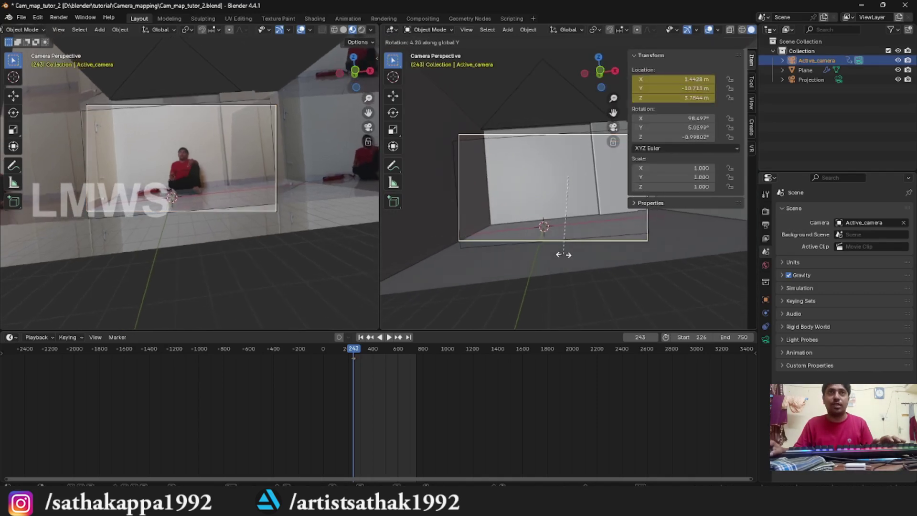
pyautogui.click(563, 256)
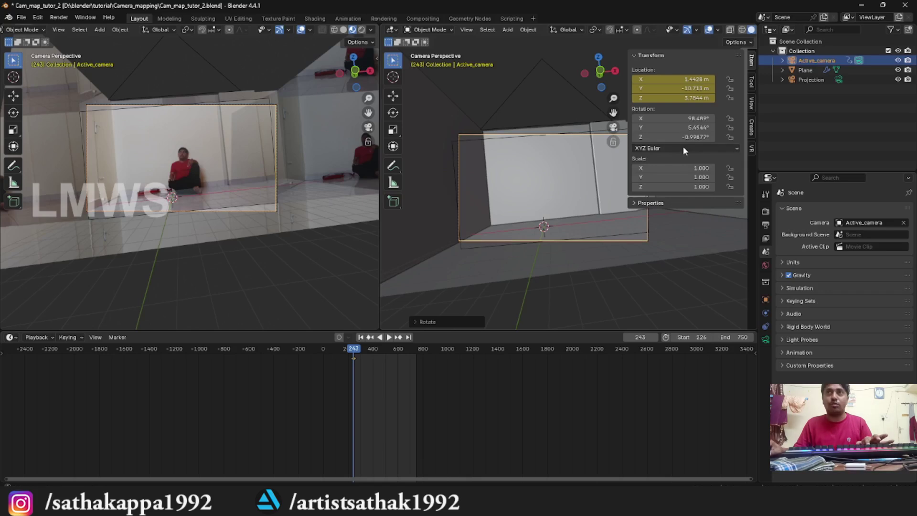
pyautogui.press('i')
# At frame 738, move Active_camera forward along the global Y axis to about -7.08 m
pyautogui.press('space')
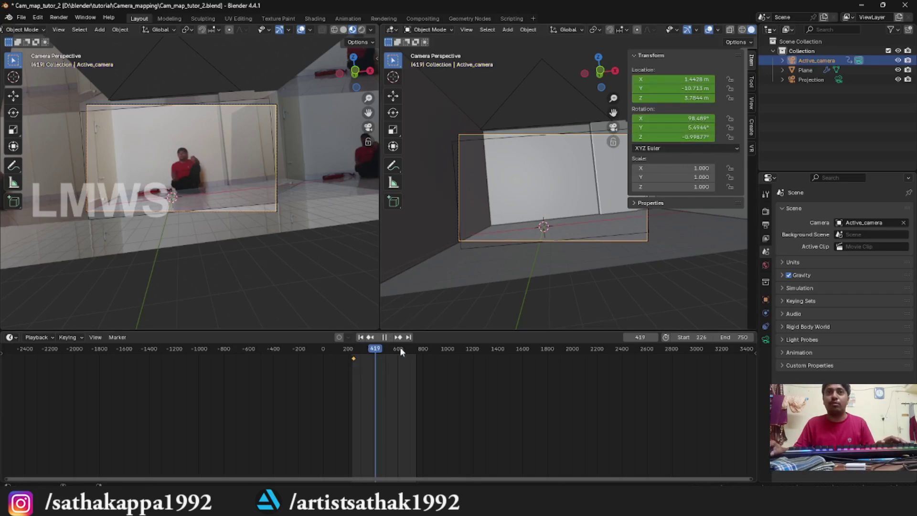
pyautogui.click(414, 348)
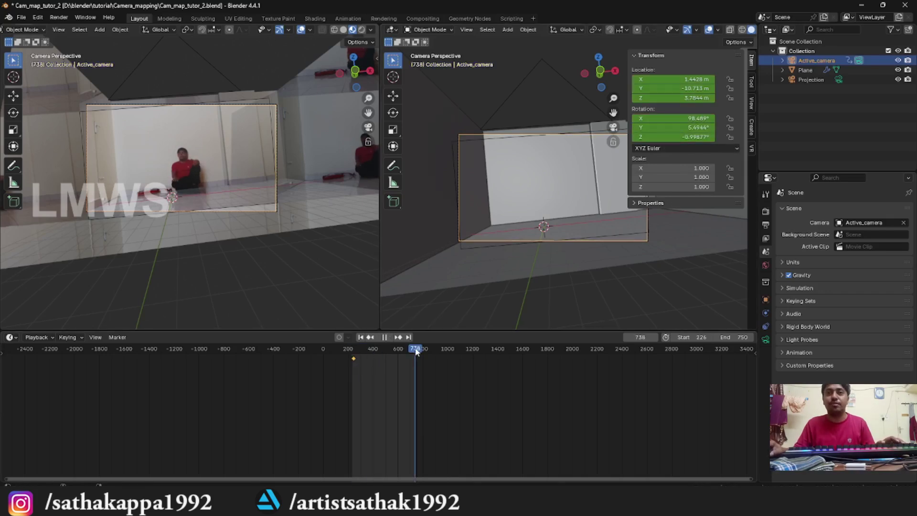
pyautogui.press('g')
pyautogui.press('y')
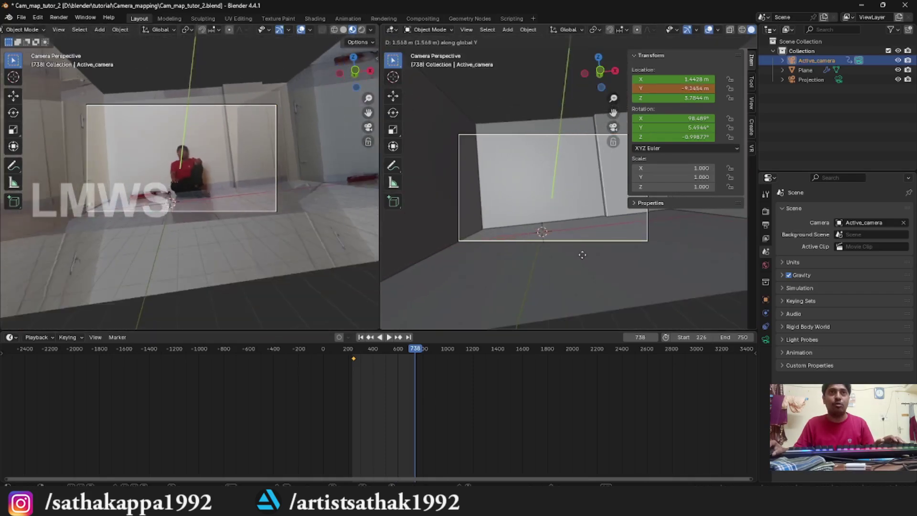
pyautogui.click(583, 256)
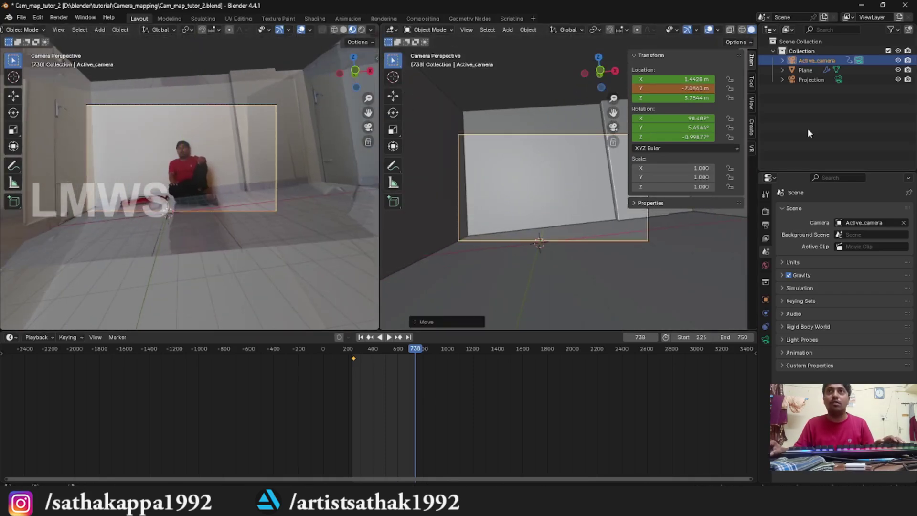
# Rotate Active_camera about global Y to a Y rotation of about -15.3°, then keyframe its location and rotation at frame 738
pyautogui.press('r')
pyautogui.press('x')
pyautogui.press('y')
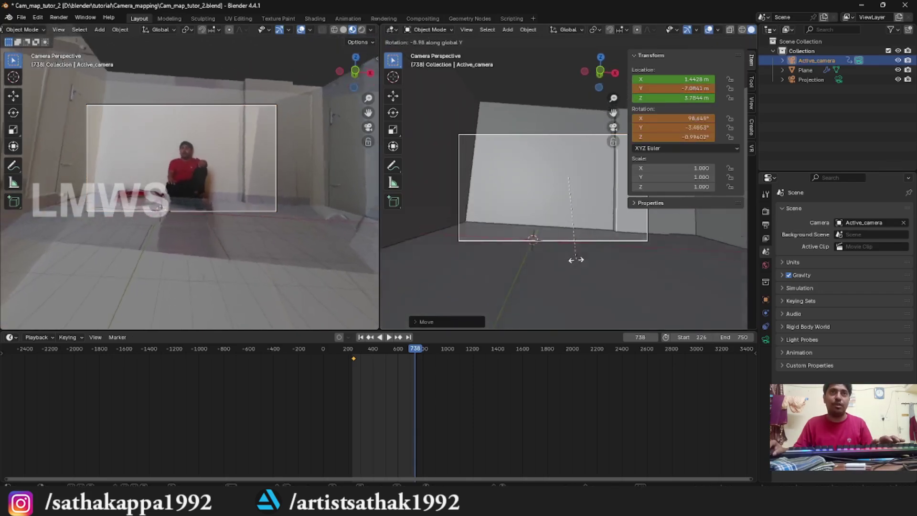
pyautogui.click(561, 267)
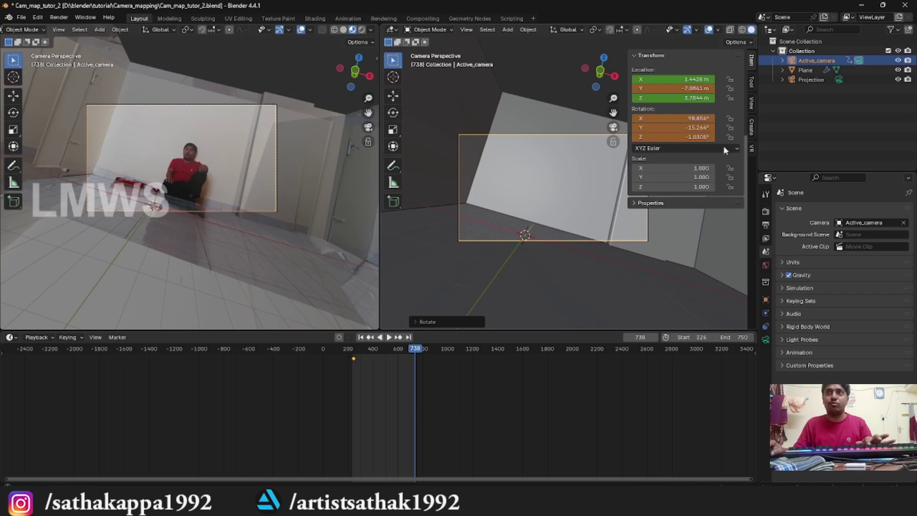
pyautogui.press('i')
pyautogui.press('i')
# Play back the camera animation from around frame 258 with a closer view of the projected video
pyautogui.click(355, 356)
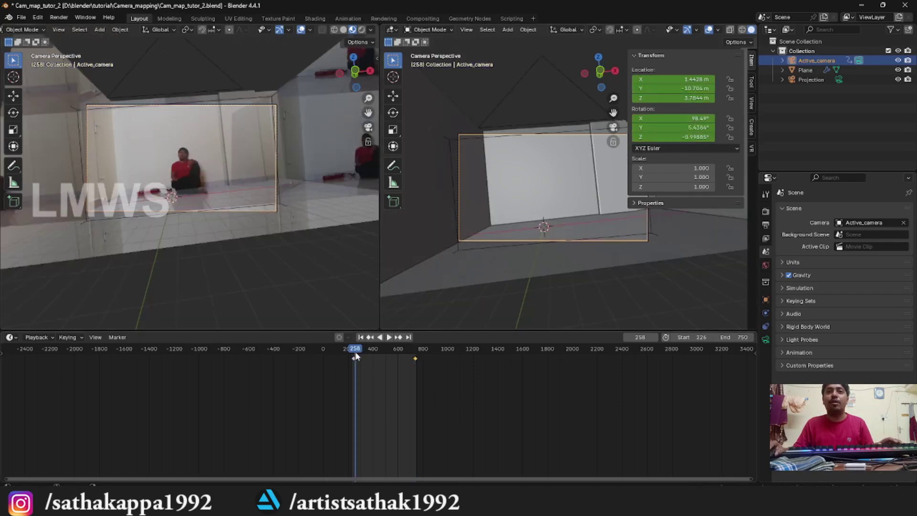
pyautogui.press('space')
pyautogui.press('Home')
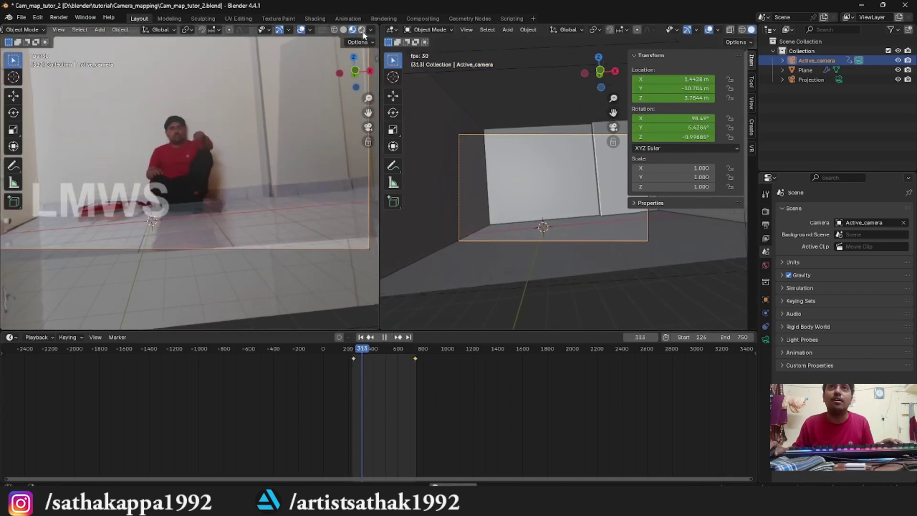
pyautogui.press('space')
# Merge the two 3D viewports into one with the projected video and play back the camera animation in it
pyautogui.click(308, 30)
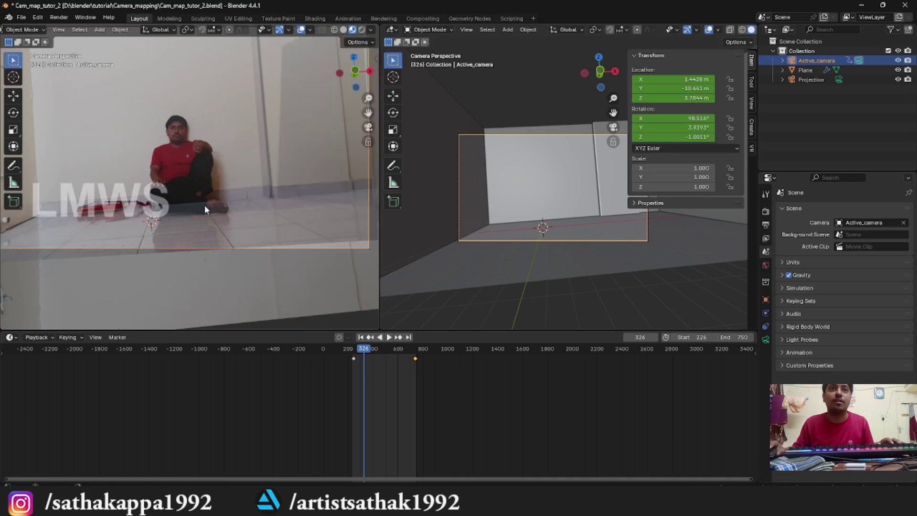
pyautogui.moveTo(377, 23); pyautogui.dragTo(414, 147)
pyautogui.scroll(-2, 414, 147)
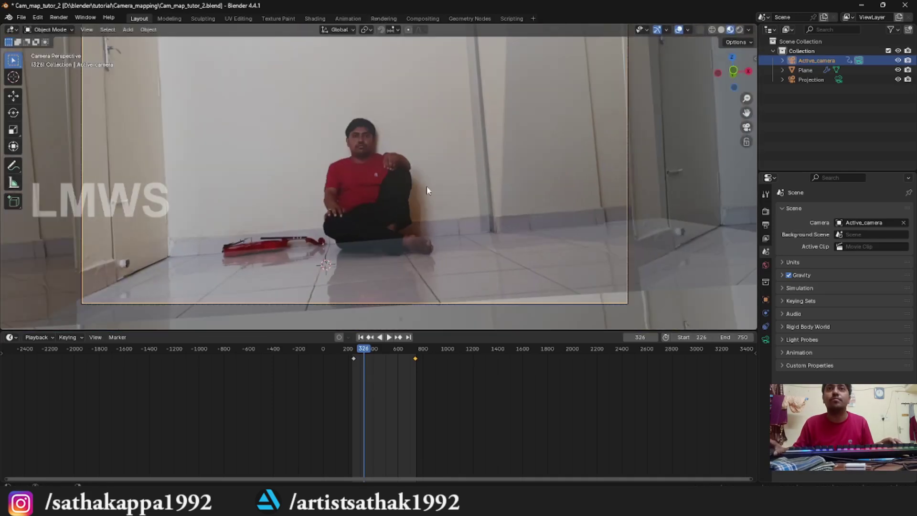
pyautogui.press('space')
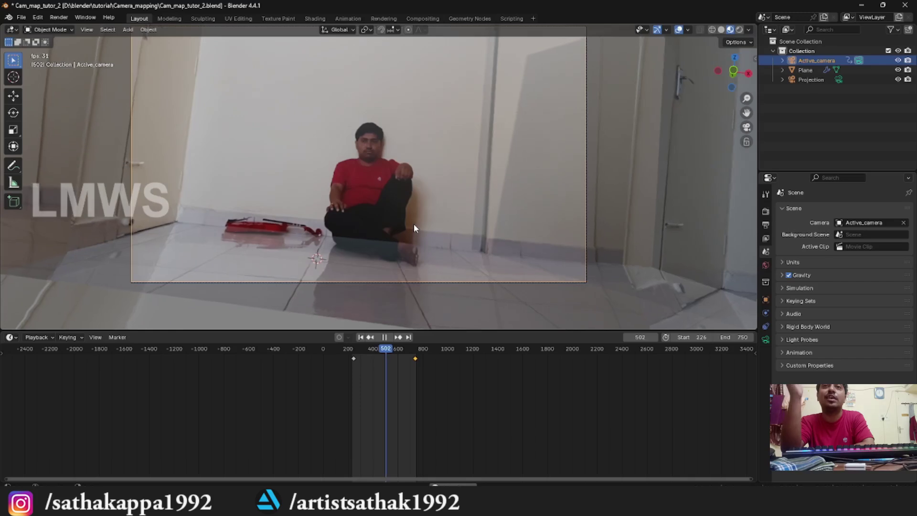
pyautogui.press('space')
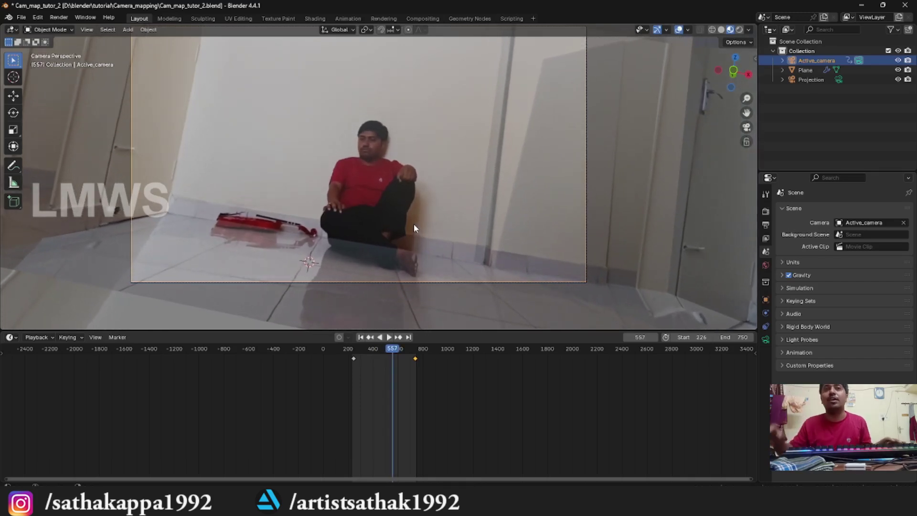
# Select the room plane, split the 3D viewport into two side by side, and render frame 557 as a still image
pyautogui.click(550, 185)
pyautogui.moveTo(754, 27); pyautogui.dragTo(386, 46)
pyautogui.click(51, 14)
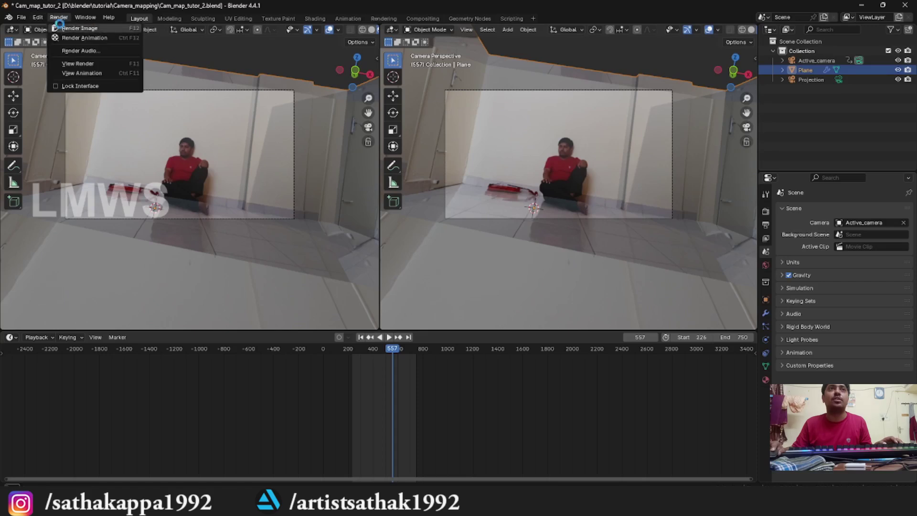
pyautogui.click(59, 26)
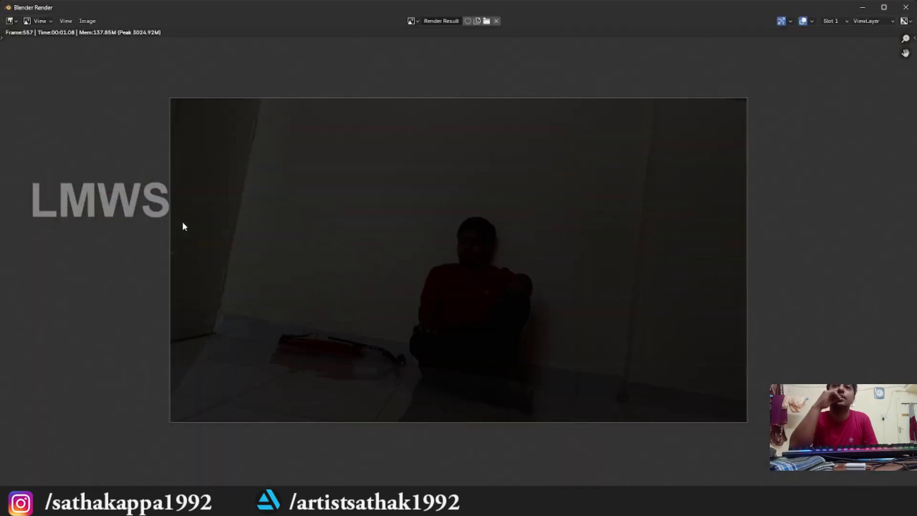
pyautogui.click(902, 10)
# Enable Raytracing in the EEVEE render settings
pyautogui.click(767, 268)
pyautogui.click(765, 211)
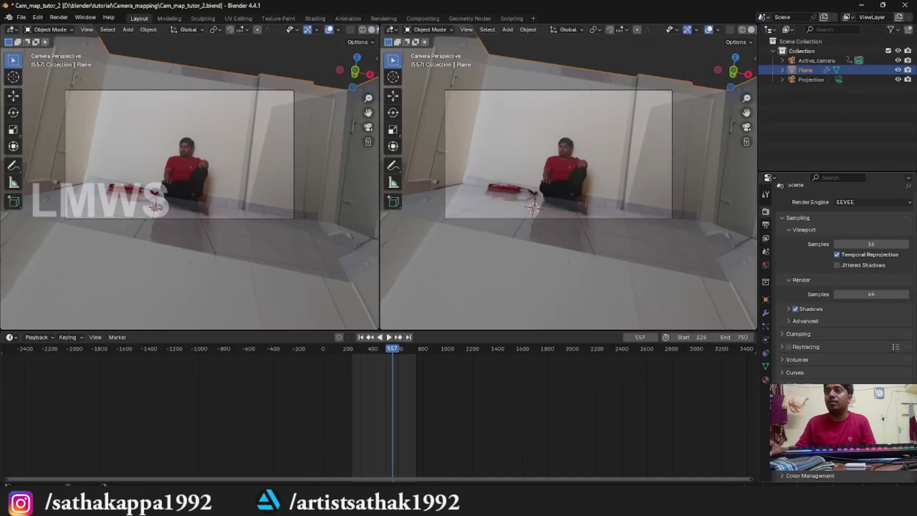
pyautogui.click(789, 347)
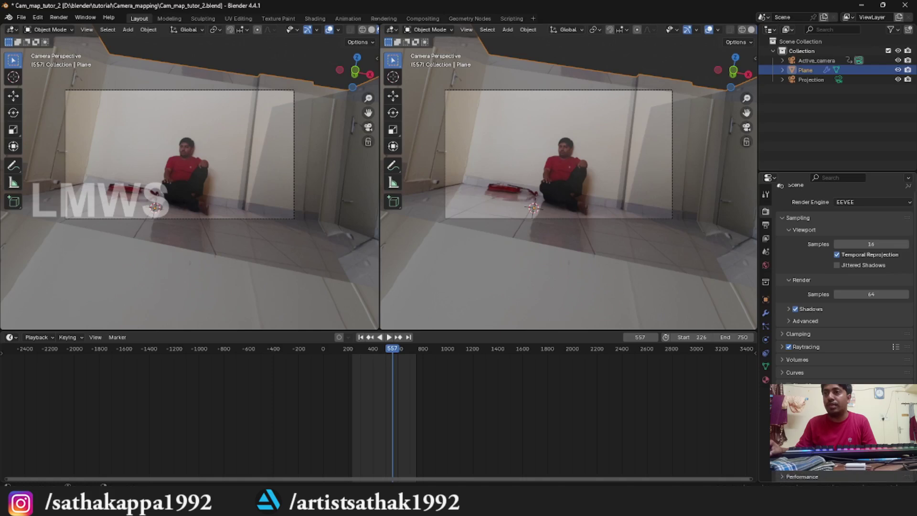
# Set the world background color to an environment texture using the Empty_Scene_Warehouse_Flooring.fspy image and show one viewport in rendered shading
pyautogui.click(765, 264)
pyautogui.click(834, 274)
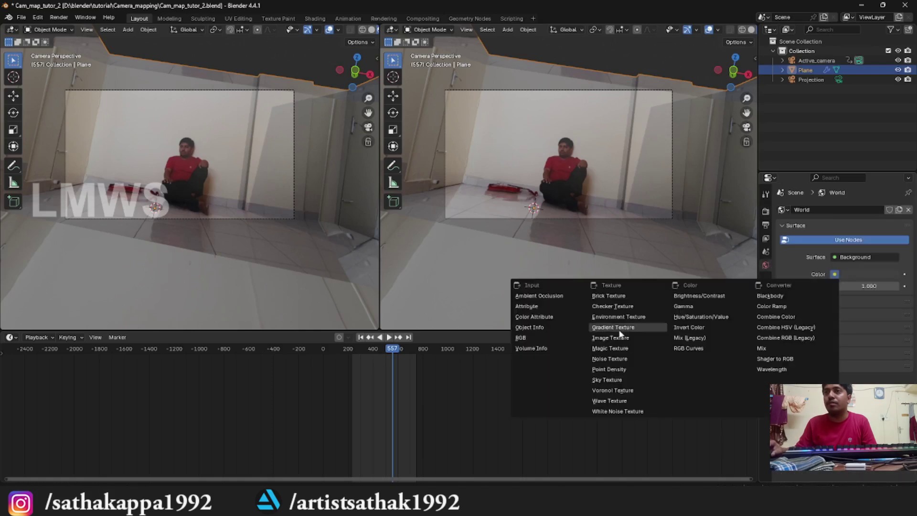
pyautogui.click(618, 316)
pyautogui.click(785, 286)
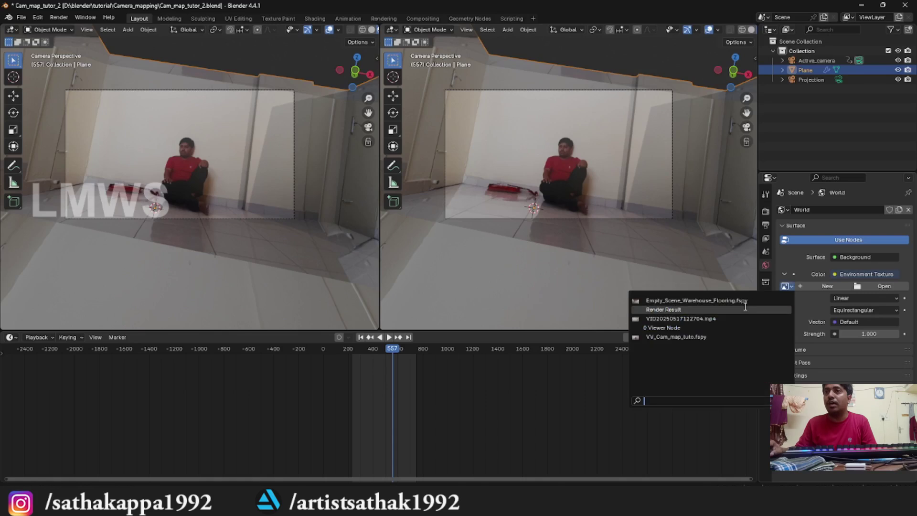
pyautogui.click(745, 300)
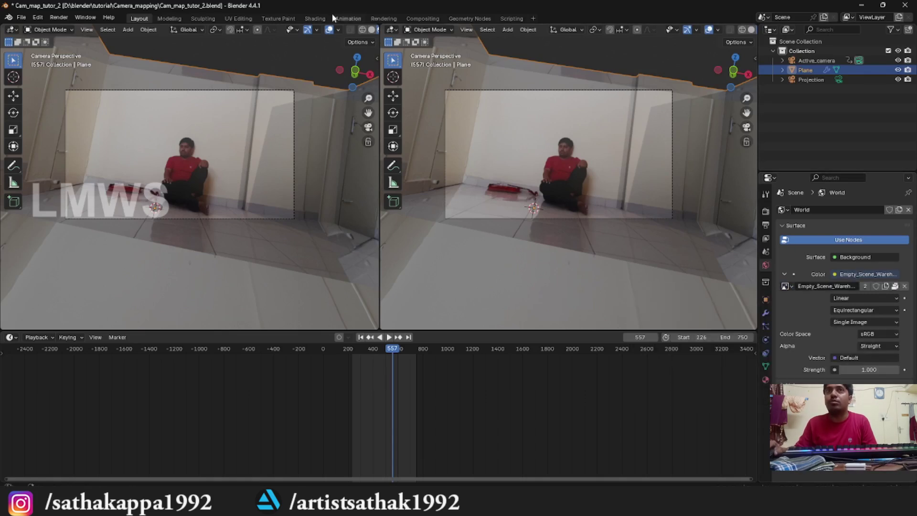
pyautogui.scroll(-2, 368, 30)
pyautogui.click(362, 30)
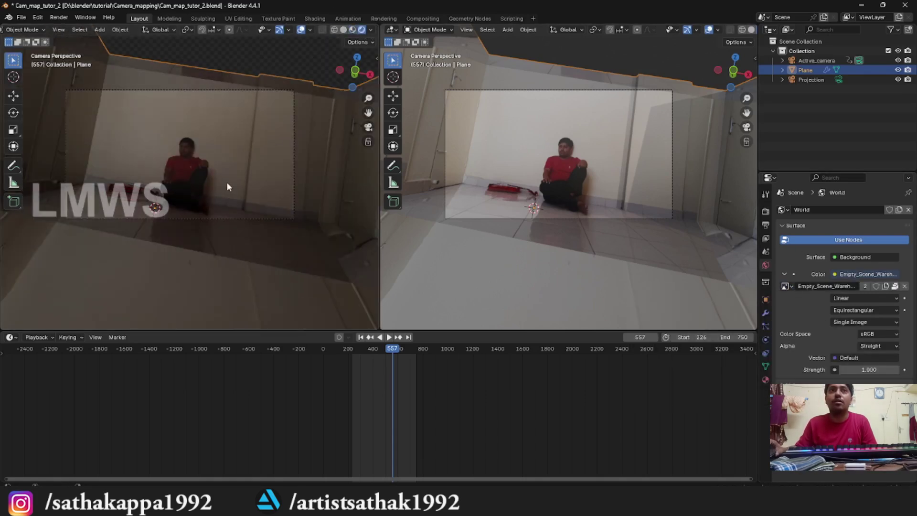
pyautogui.scroll(2, 227, 184)
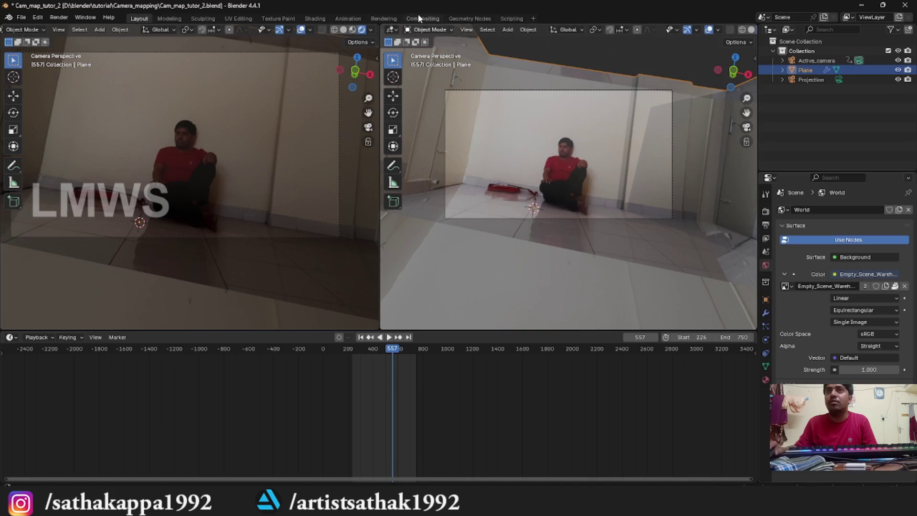
# Change the other viewport to the Shader Editor and route the plane's video texture through a new Emission shader to the Material Output surface
pyautogui.click(392, 30)
pyautogui.click(401, 108)
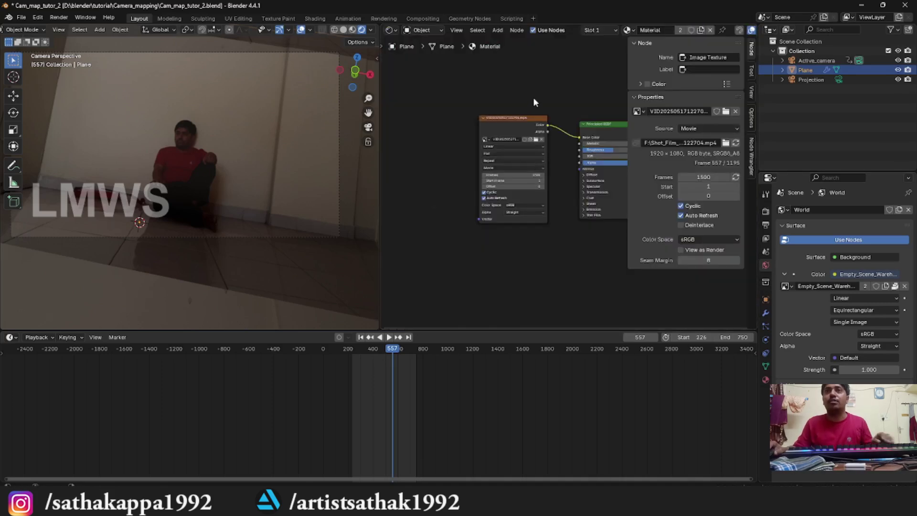
pyautogui.scroll(2, 531, 104)
pyautogui.press('n')
pyautogui.hotkey('shift', 'a')
pyautogui.write('emi')
pyautogui.press('Return')
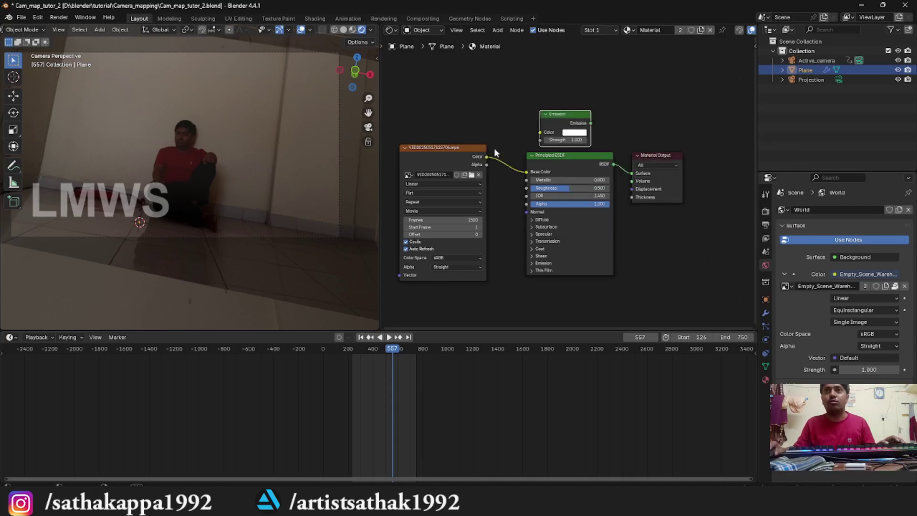
pyautogui.keyDown('ctrl'); pyautogui.keyDown('shift'); pyautogui.click(565, 123); pyautogui.keyUp('shift'); pyautogui.keyUp('ctrl')
# Merge the two areas into one 3D viewport with rendered shading and play back the camera animation in it
pyautogui.moveTo(382, 29); pyautogui.dragTo(465, 173)
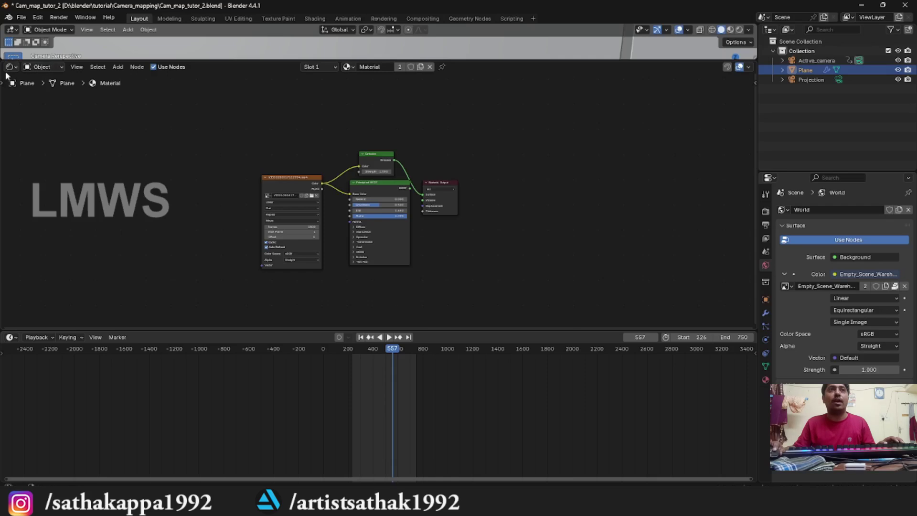
pyautogui.moveTo(2, 66); pyautogui.dragTo(15, 55)
pyautogui.click(52, 29)
pyautogui.press('Escape')
pyautogui.moveTo(44, 25); pyautogui.dragTo(235, 156)
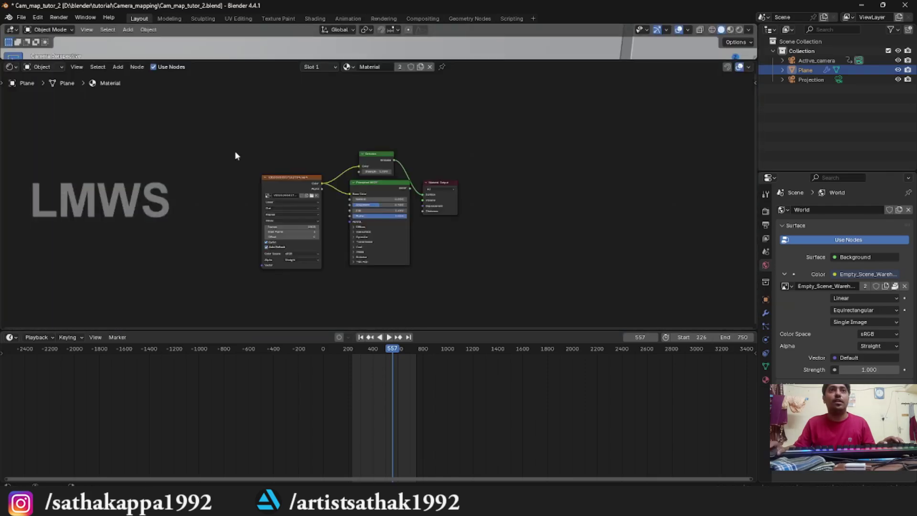
pyautogui.moveTo(2, 66); pyautogui.dragTo(9, 35)
pyautogui.click(10, 30)
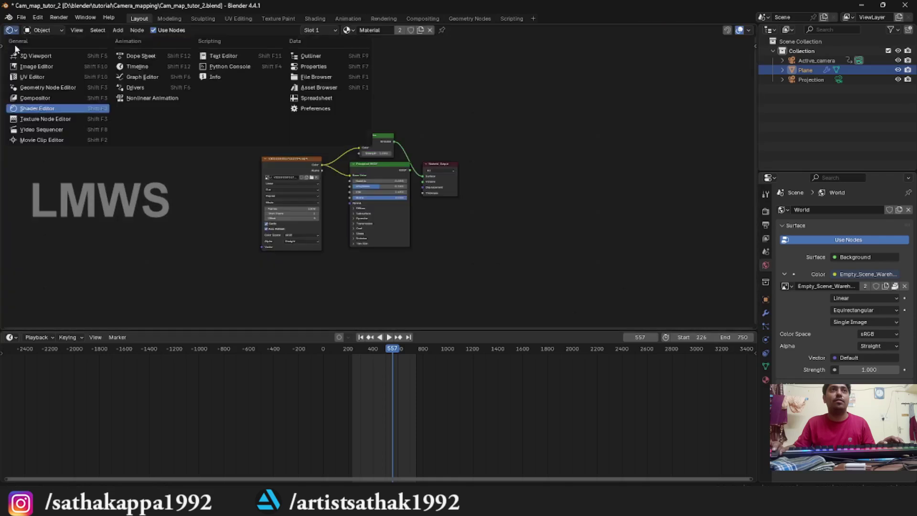
pyautogui.hotkey('shift', 'F5')
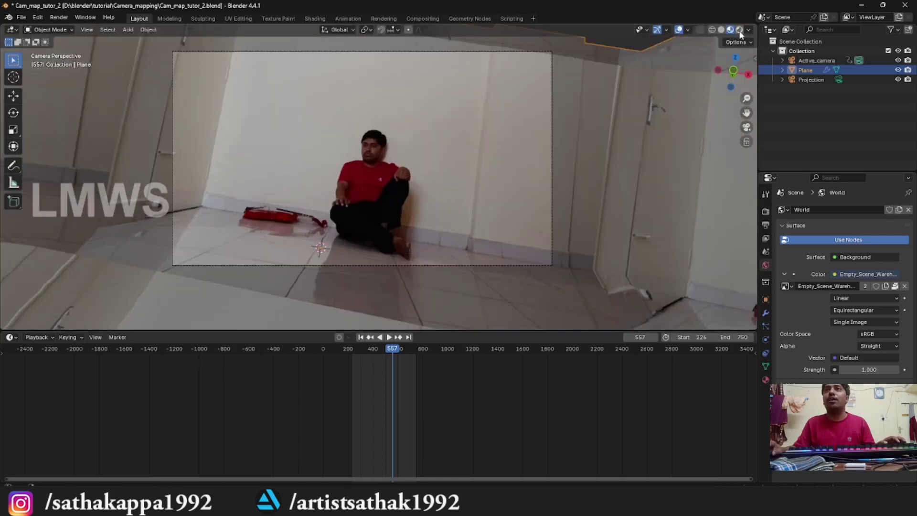
pyautogui.keyDown('shift'); pyautogui.scroll(3, 688, 76); pyautogui.keyUp('shift')
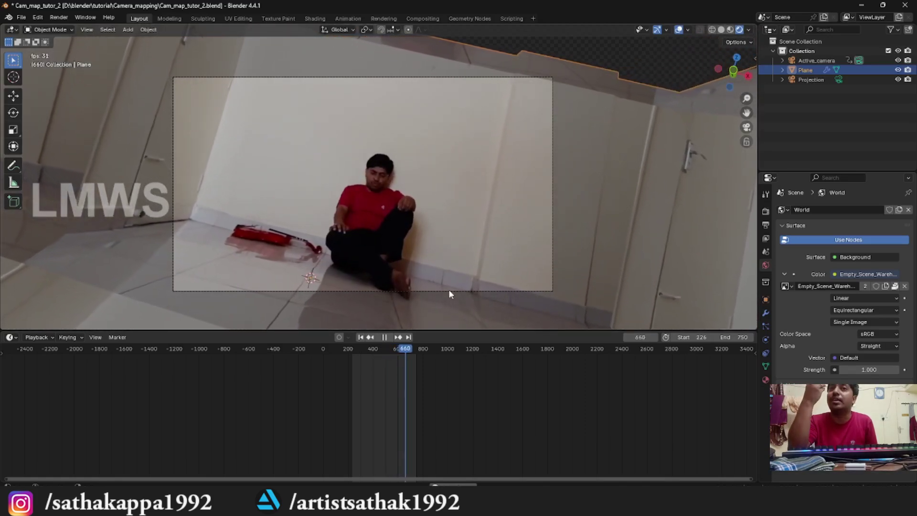
pyautogui.press('space')
# Set the render levels of the plane's Subdivision modifier to 6
pyautogui.click(765, 313)
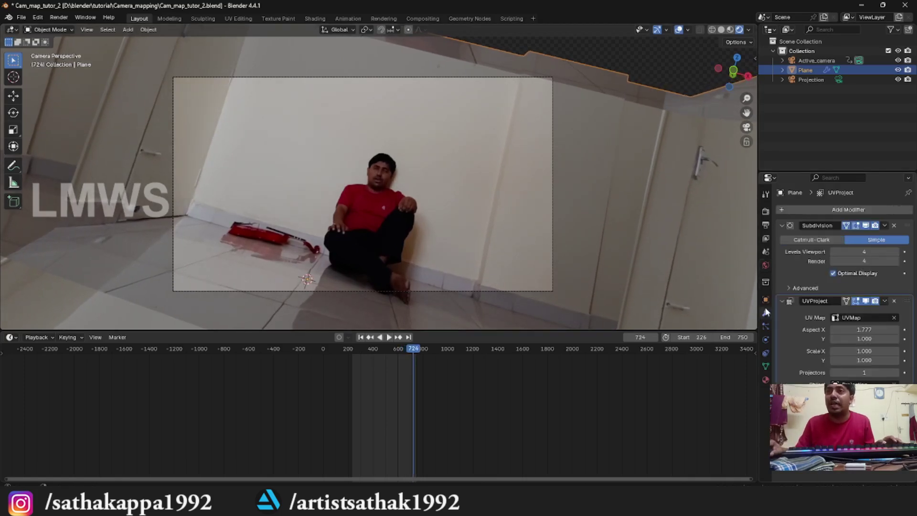
pyautogui.click(896, 253)
pyautogui.click(896, 261)
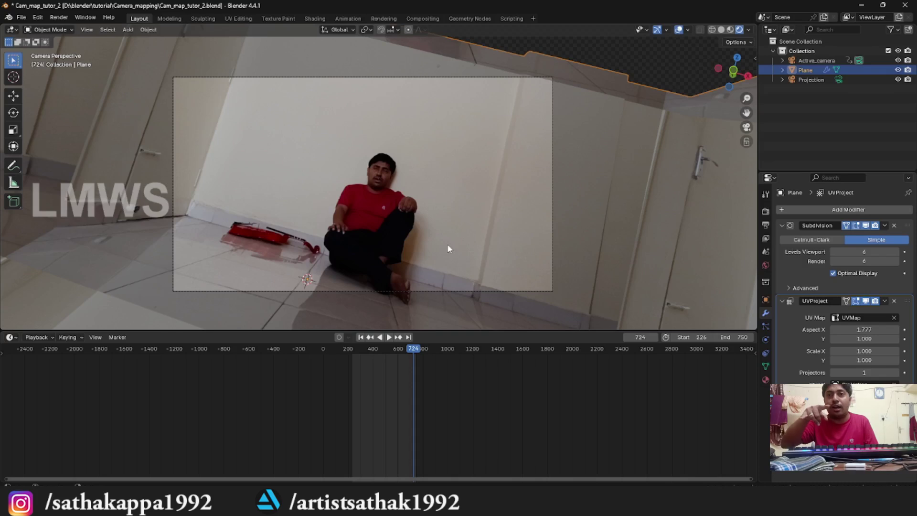
pyautogui.press('r')
pyautogui.press('z')
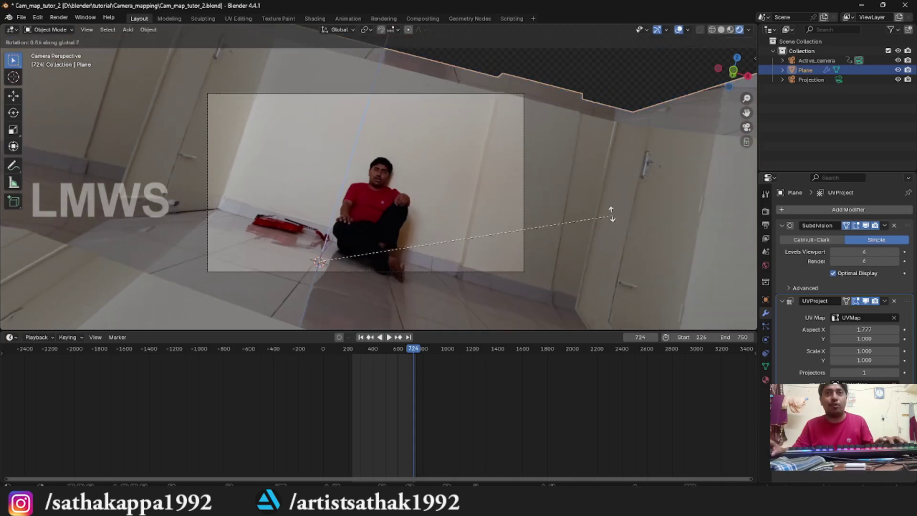
pyautogui.press('Escape')
# Select the active camera, try rotating it about the global Z axis, and play back its animation
pyautogui.click(518, 100)
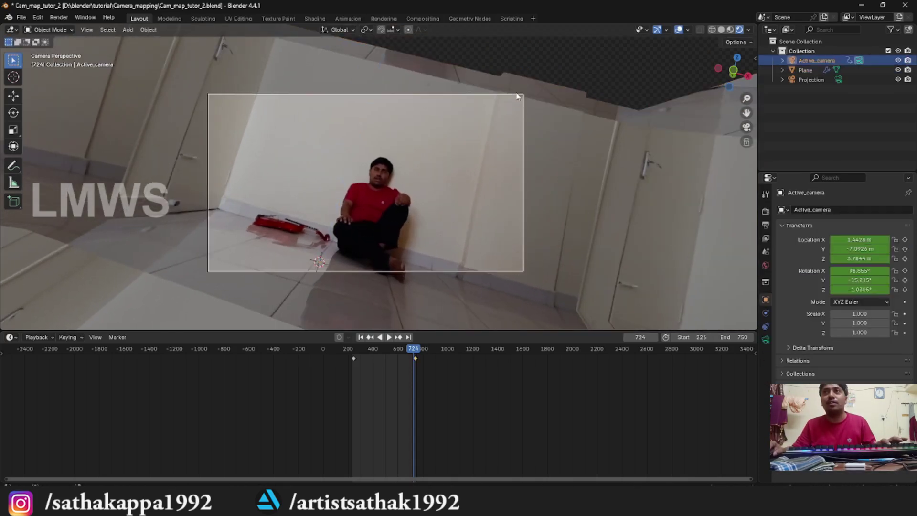
pyautogui.press('r')
pyautogui.press('z')
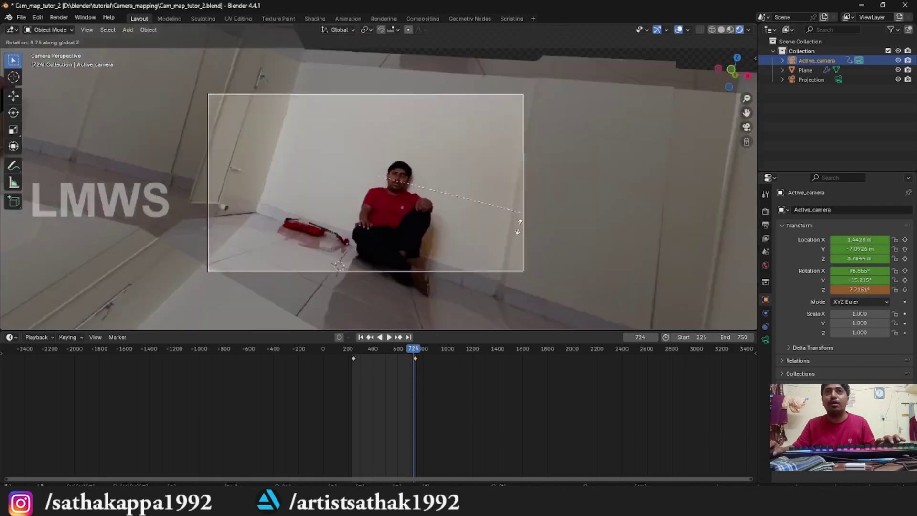
pyautogui.press('Escape')
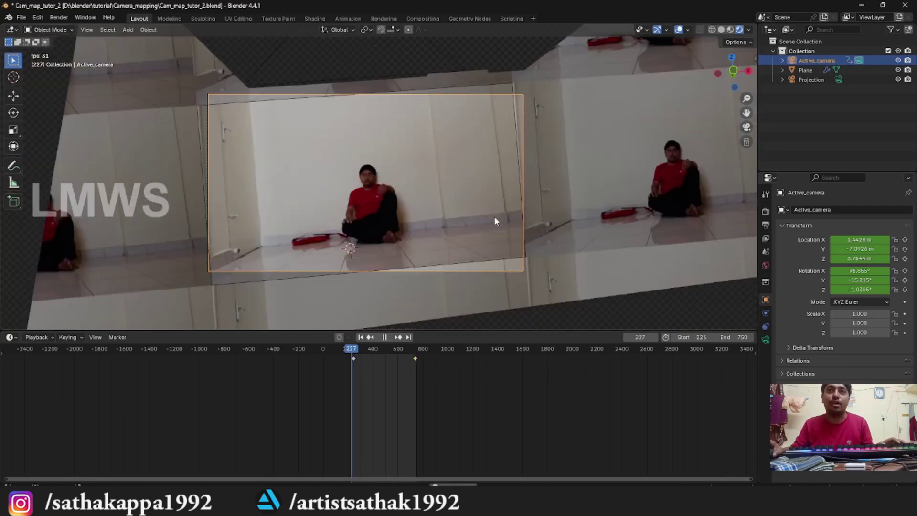
pyautogui.press('Escape')
# Select both camera keyframes, set their interpolation to Linear, and play back the first frames of the animation
pyautogui.moveTo(316, 390); pyautogui.dragTo(444, 344)
pyautogui.press('t')
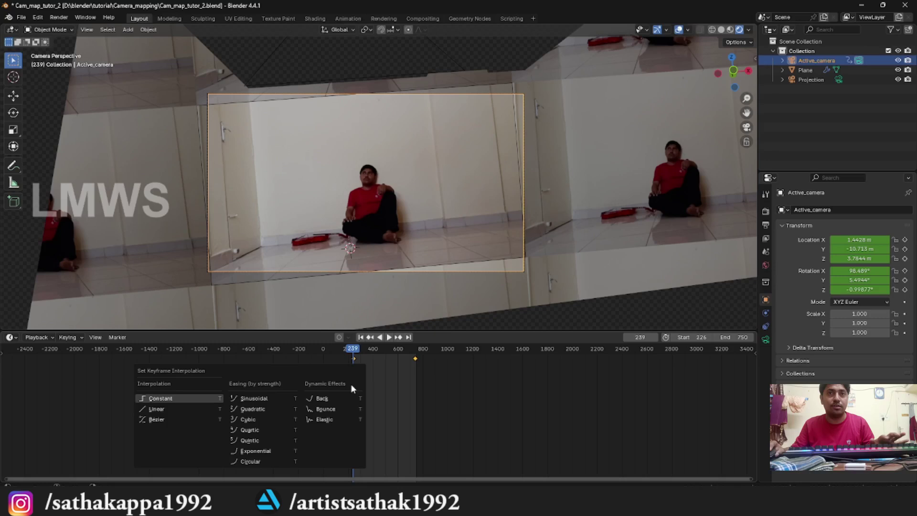
pyautogui.click(187, 410)
pyautogui.scroll(1, 379, 371)
pyautogui.press('space')
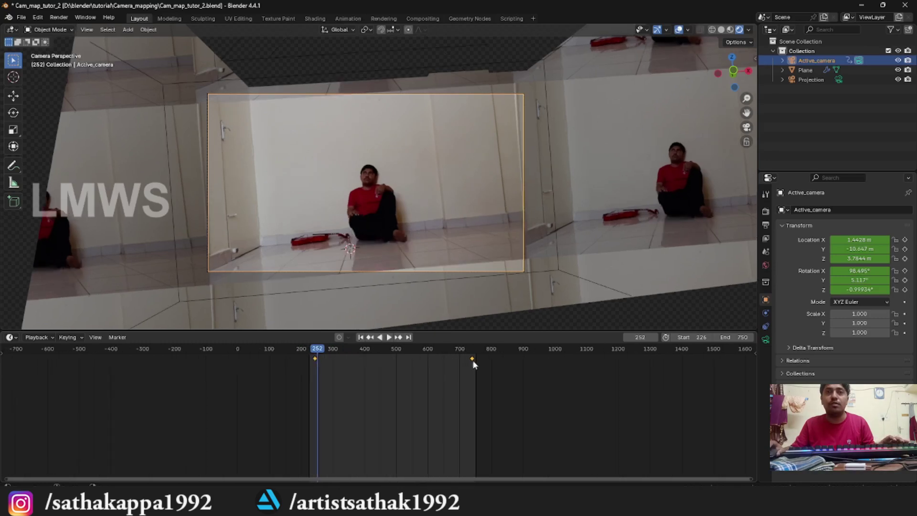
# Move the camera's last keyframe earlier and duplicate keyframes along the timeline, giving keys near frames 375, 500, 610 and 730
pyautogui.moveTo(472, 362); pyautogui.dragTo(402, 355)
pyautogui.click(315, 359)
pyautogui.hotkey('shift', 'd')
pyautogui.click(399, 368)
pyautogui.hotkey('shift', 'd')
pyautogui.click(476, 370)
# Play back the back-and-forth camera animation over the projected video
pyautogui.press('space')
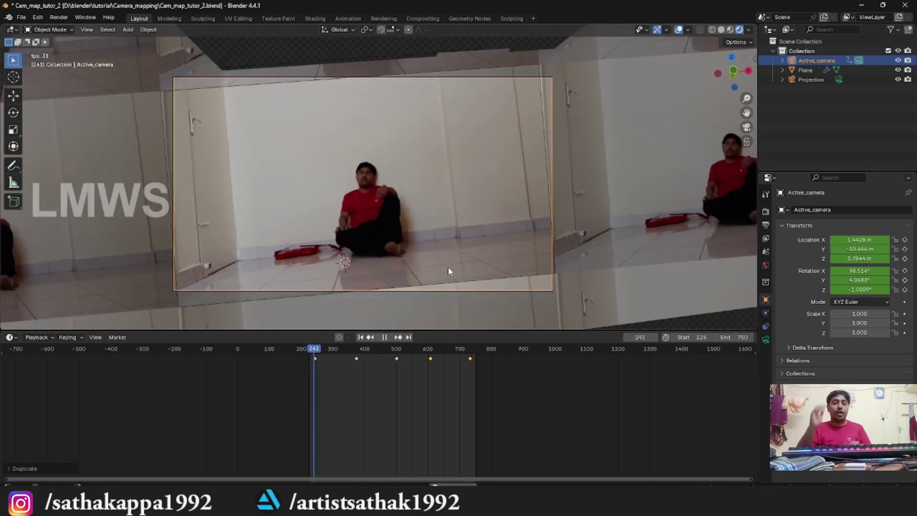
pyautogui.press('space')
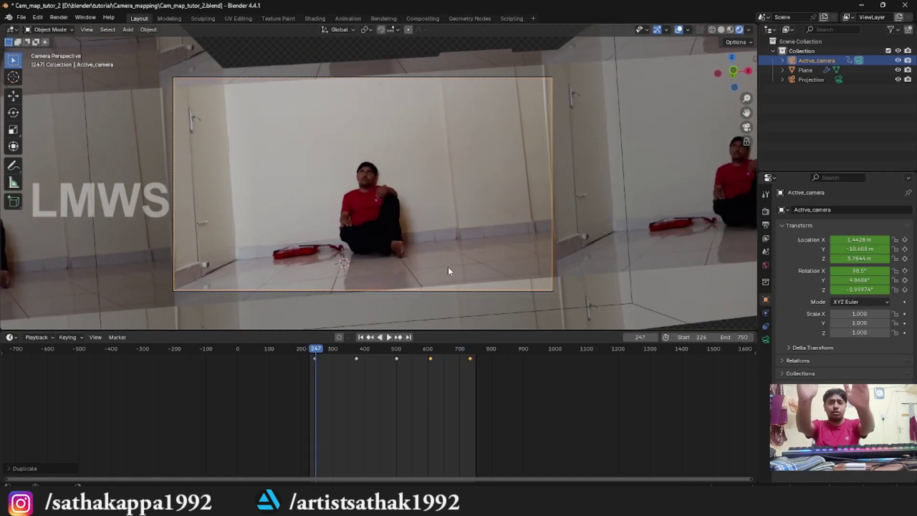